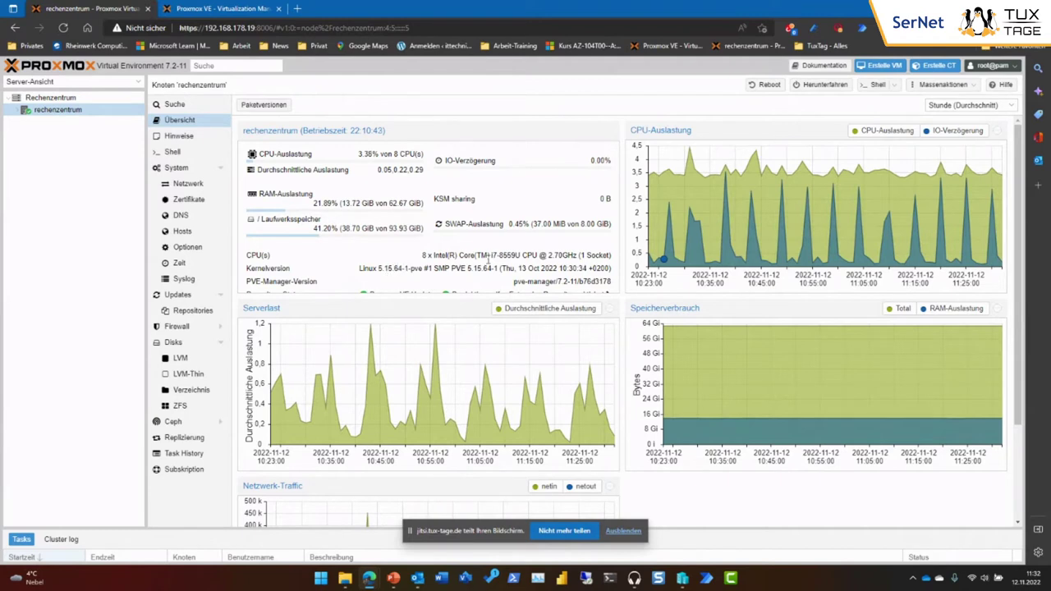
Select the 8559U part of the CPU model text, then clear the selection.
drag(499, 254, 520, 255)
click(539, 237)
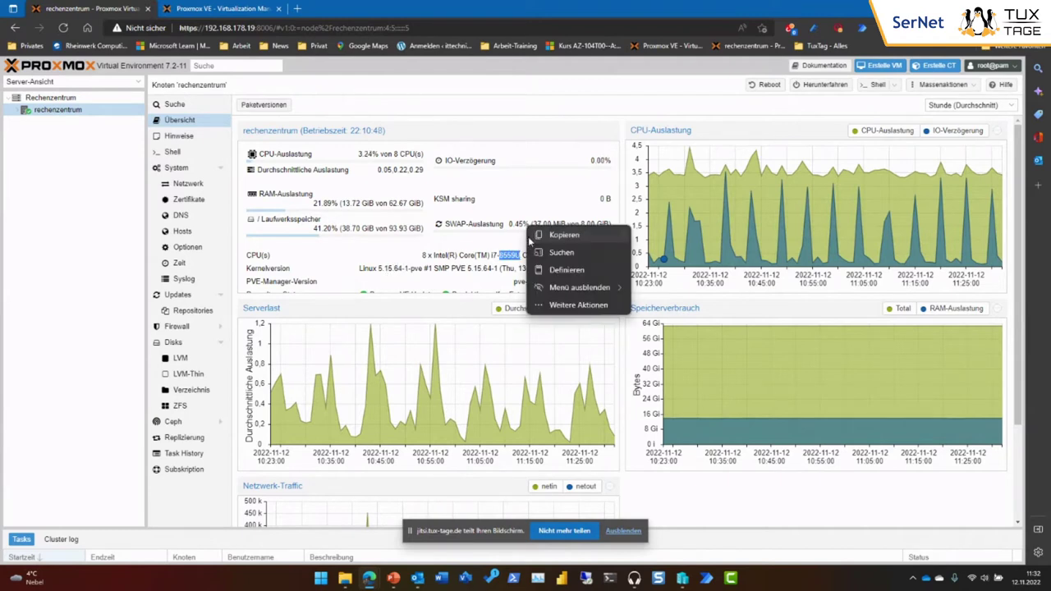
click(560, 236)
click(394, 253)
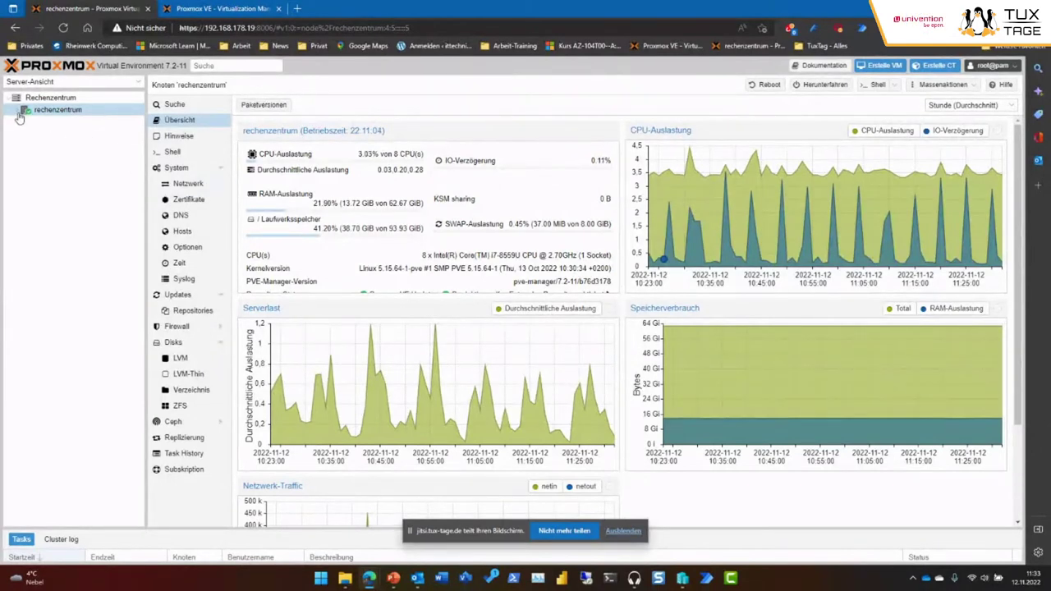
Expand rechenzentrum, briefly open and close the Create CT dialog, then show the desktop.
click(19, 112)
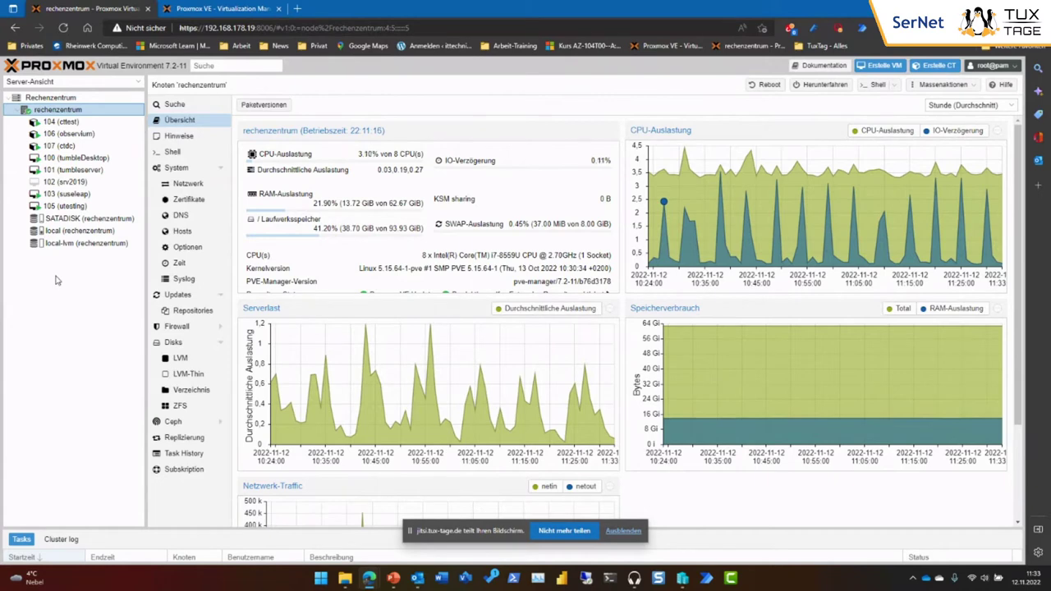
click(943, 69)
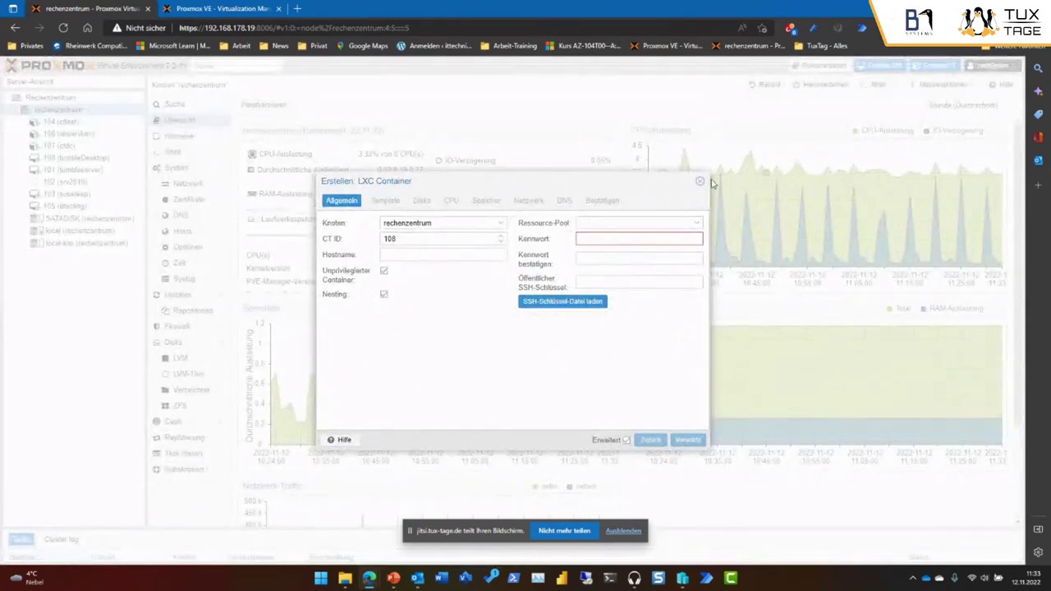
click(699, 181)
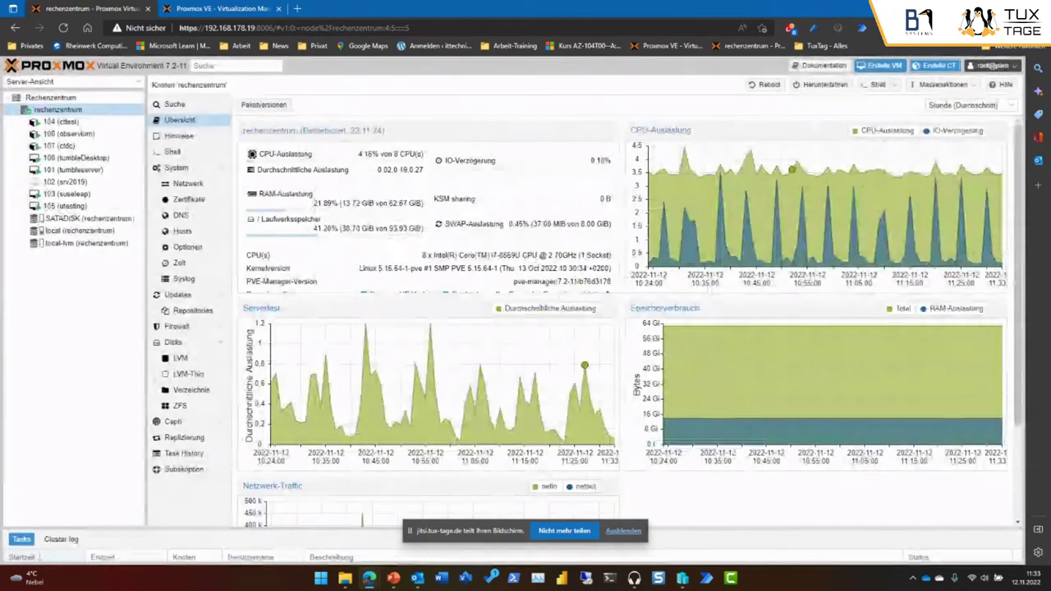
key(super+d)
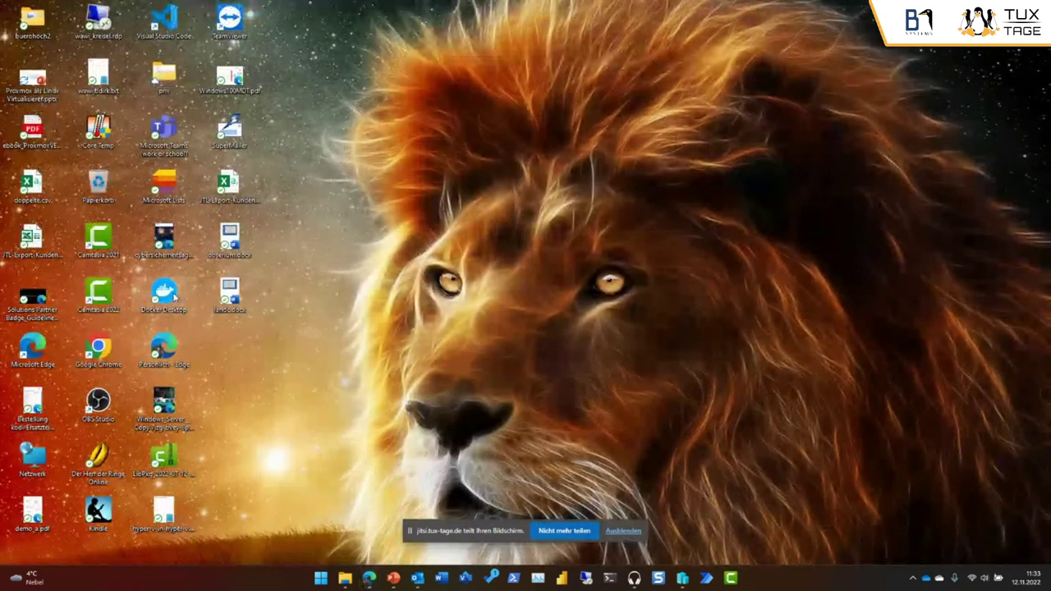
Launch Docker Desktop from its desktop icon, then return to the Proxmox browser window.
double_click(169, 295)
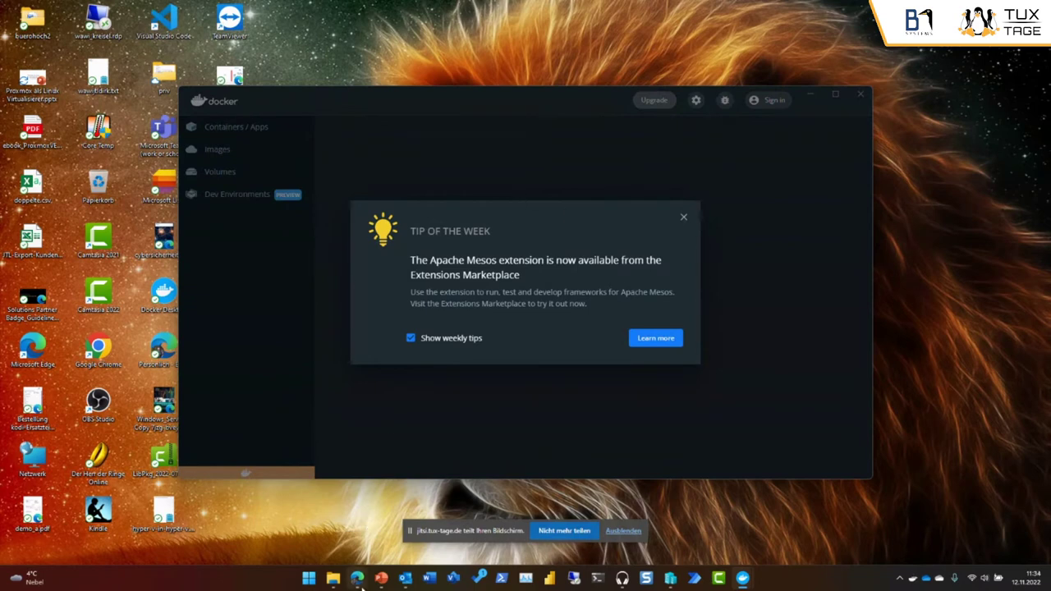
mouse_move(361, 583)
click(371, 526)
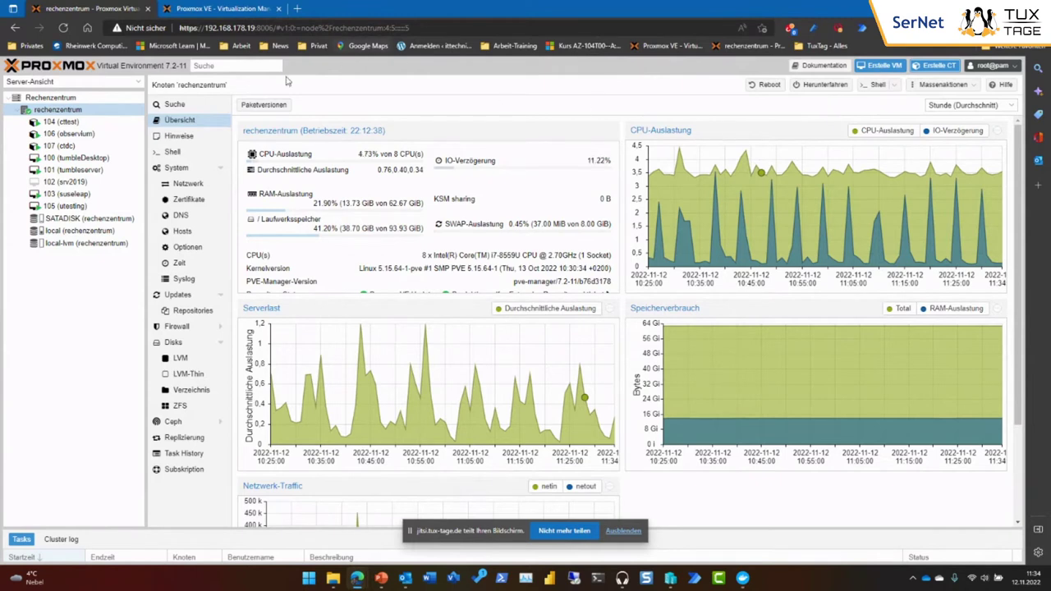
Open the rechenzentrum shell and view SATADISK, then begin a new container with CT ID 108.
click(171, 154)
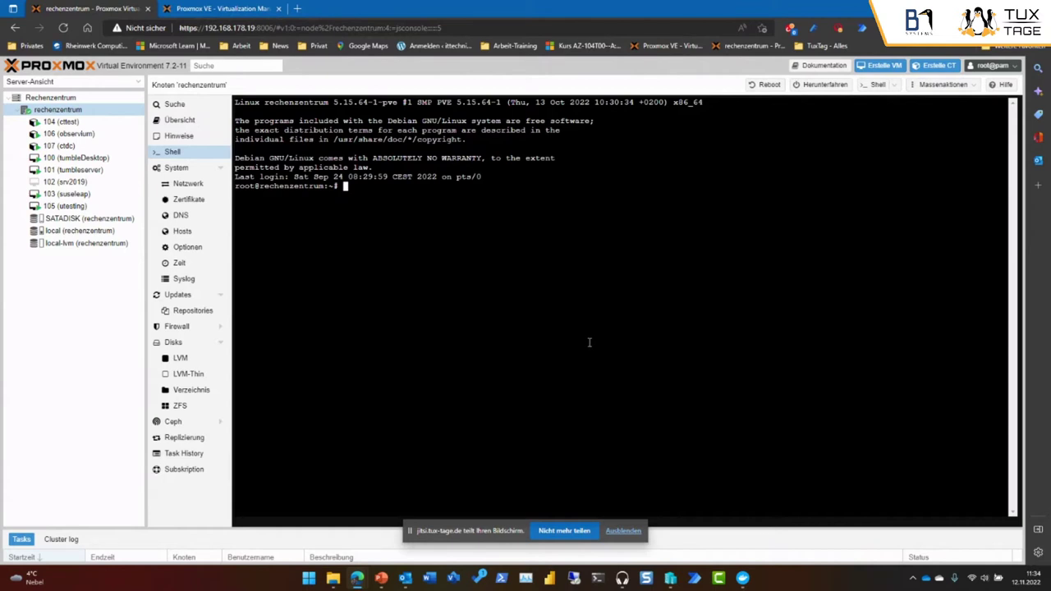
click(102, 218)
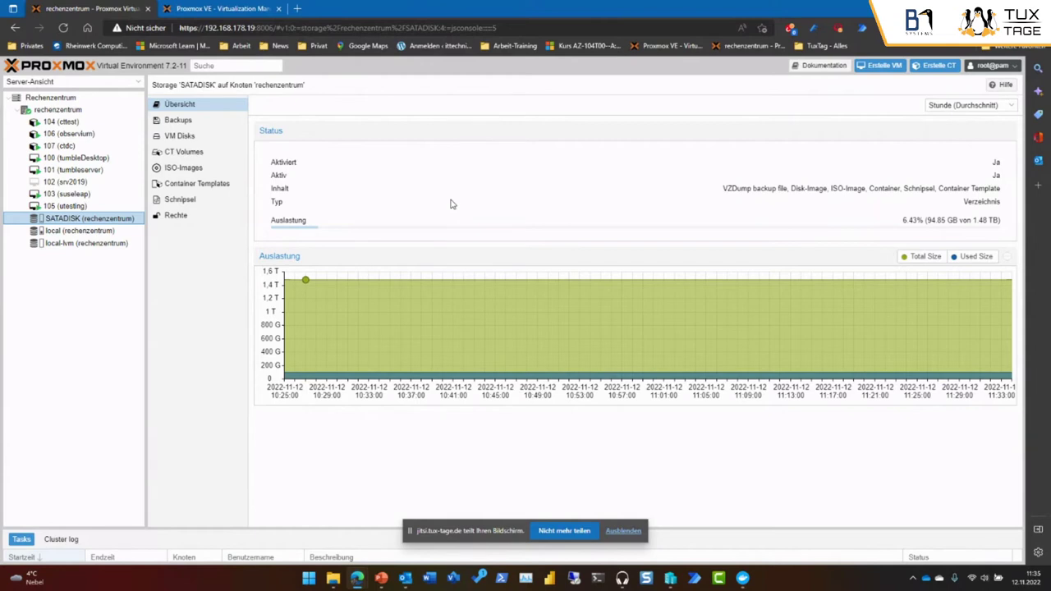
click(76, 110)
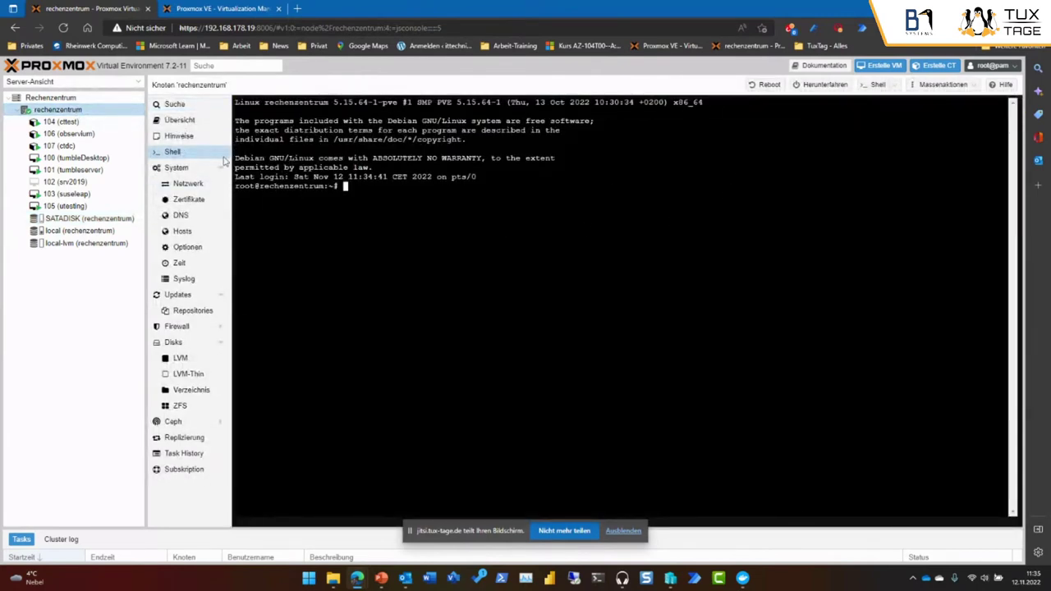
click(918, 67)
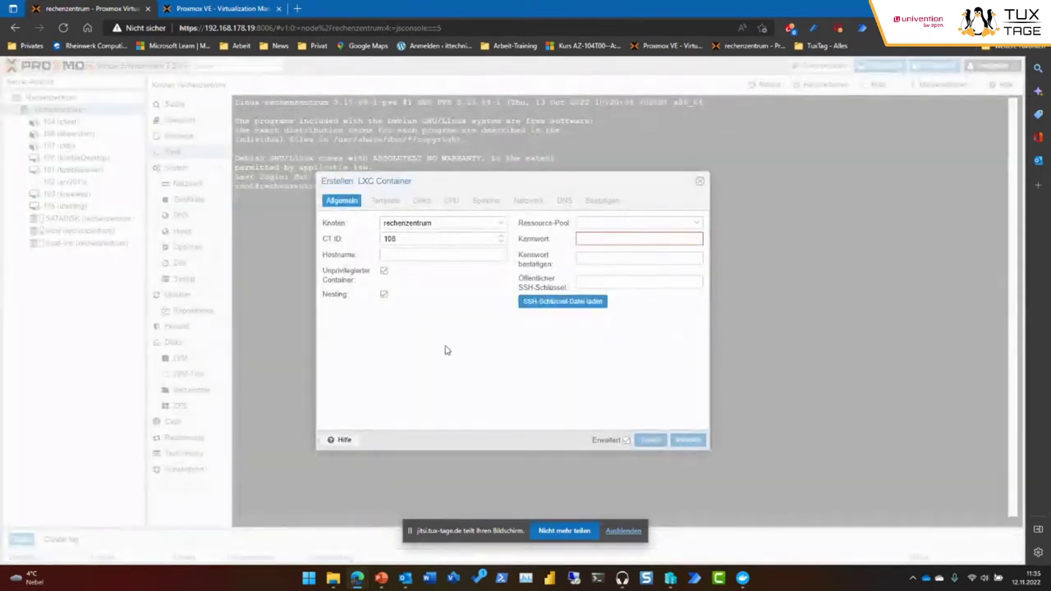
Enter hostname tuxtage and a root password, then advance to the template page.
click(419, 255)
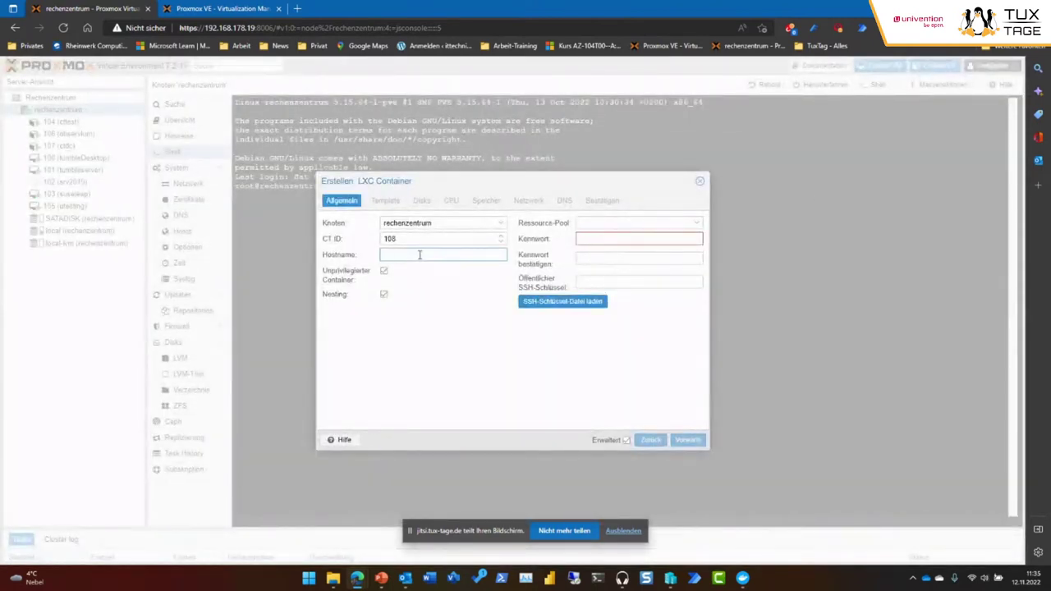
text(tuxtage)
click(651, 240)
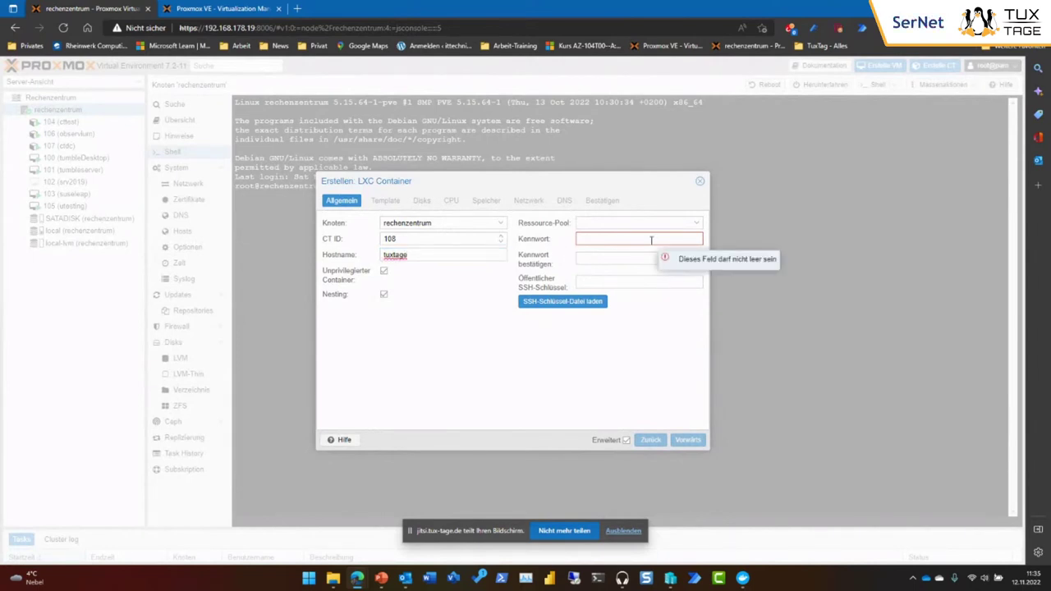
text(tuxtage)
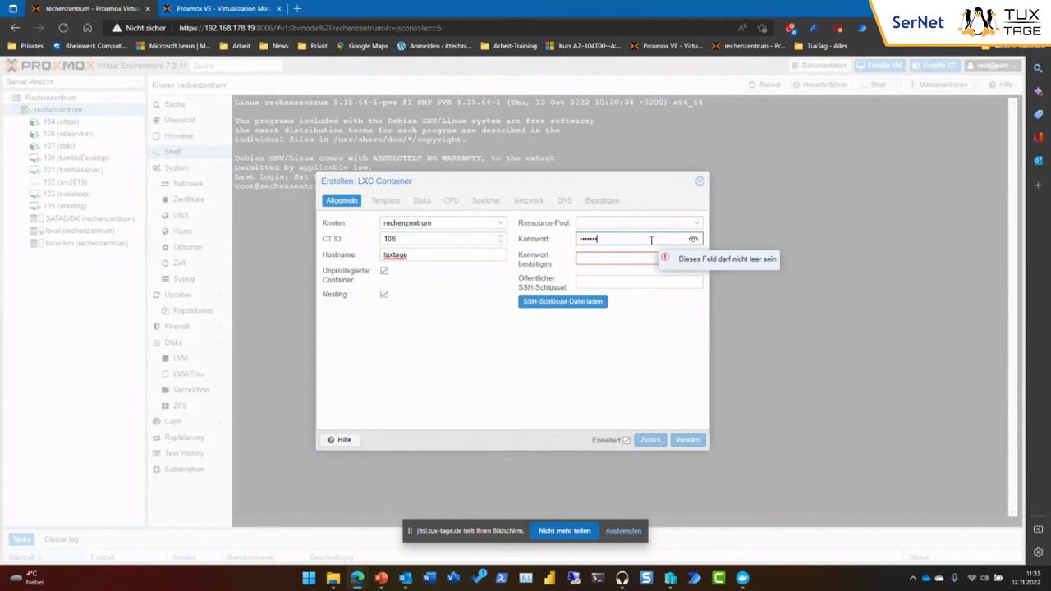
text(22)
key(Tab)
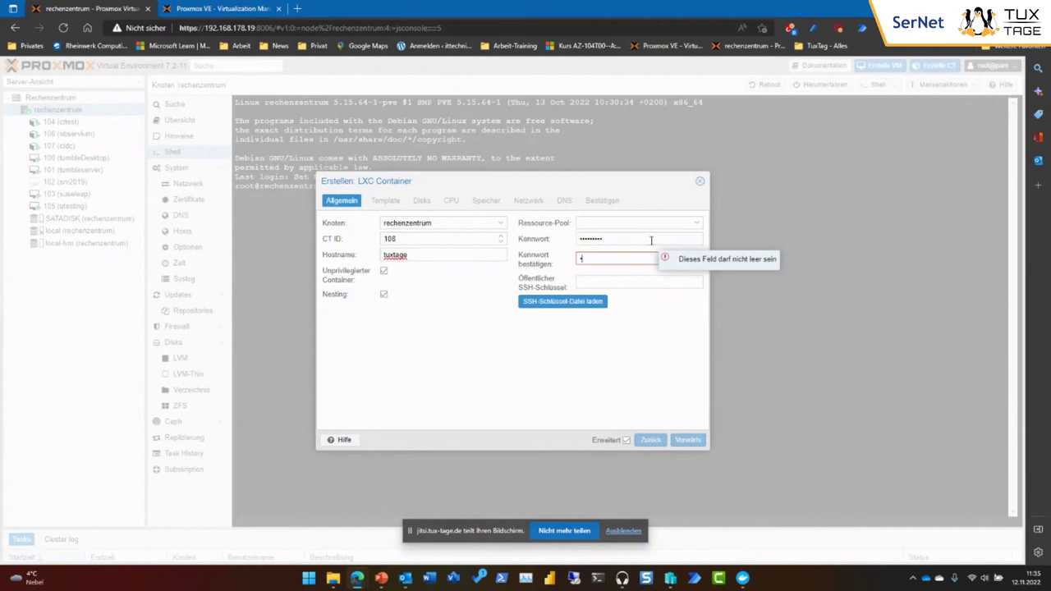
text(tuxtage22)
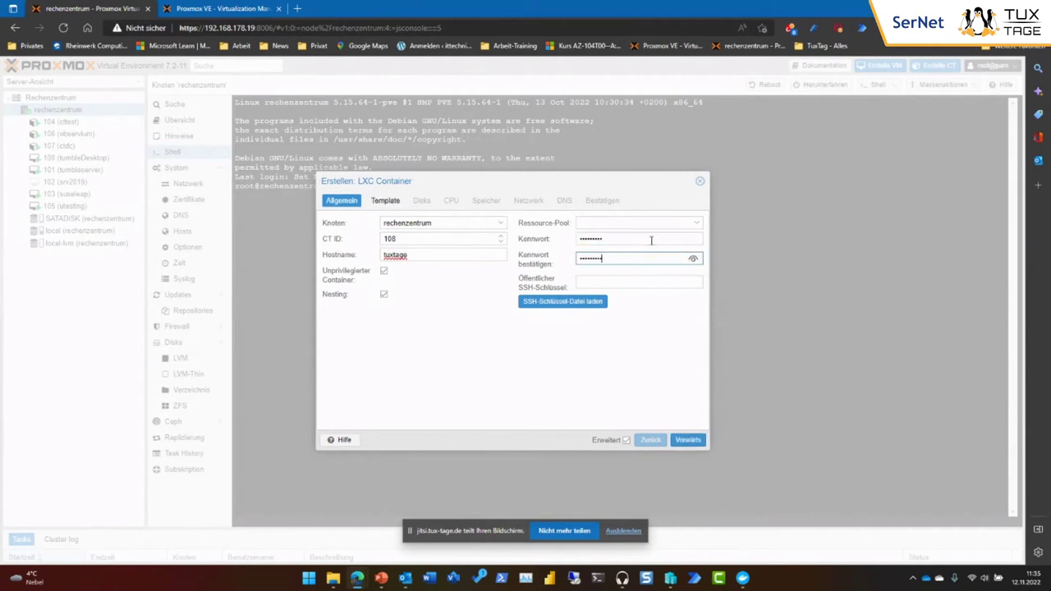
click(687, 441)
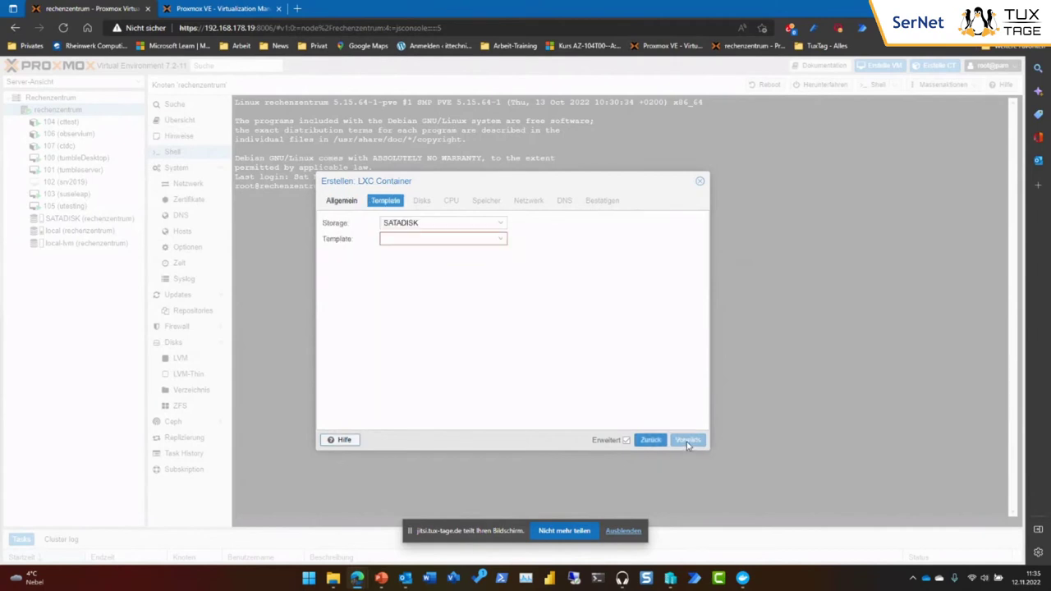
Select local as template storage, browse its templates, then cancel the container creation.
click(499, 225)
click(470, 268)
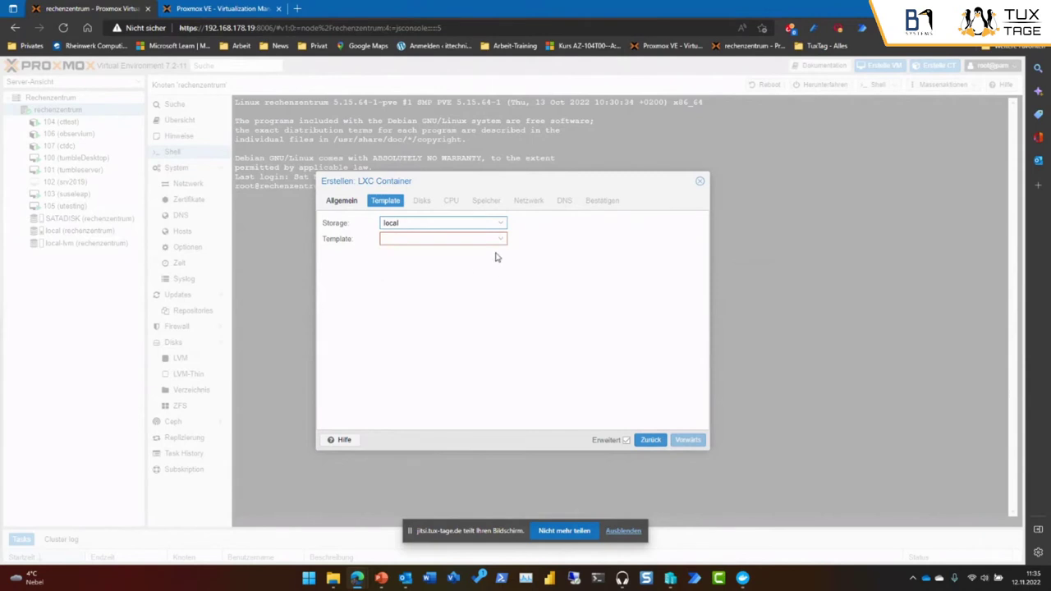
click(500, 226)
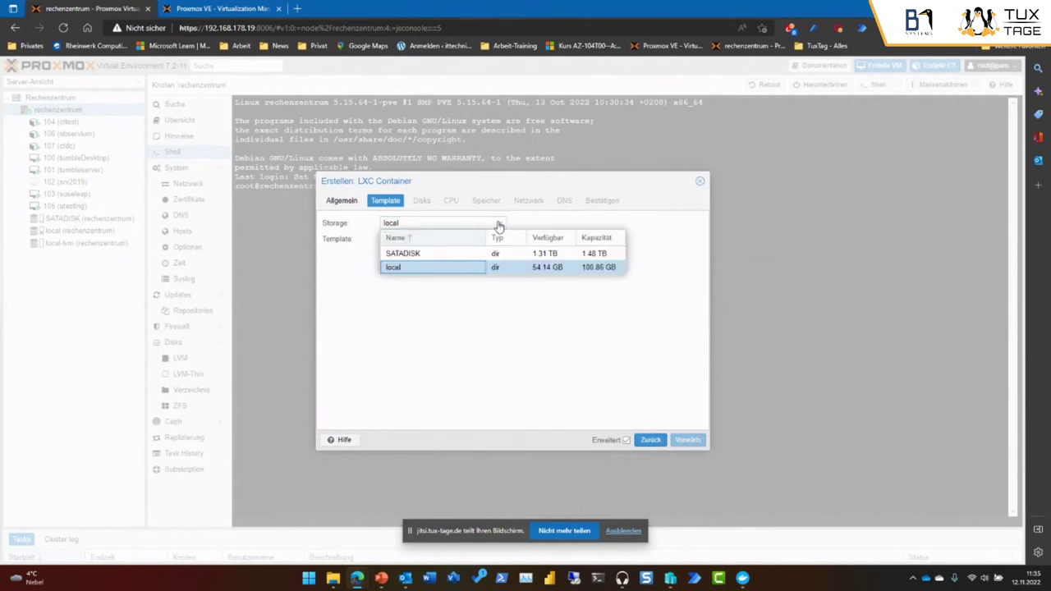
click(460, 268)
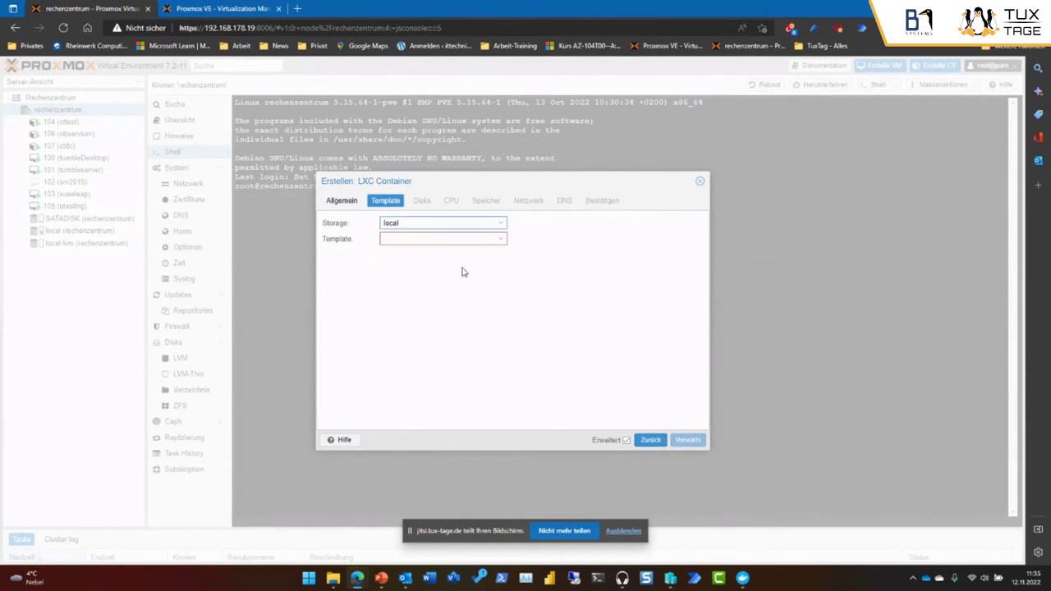
click(500, 242)
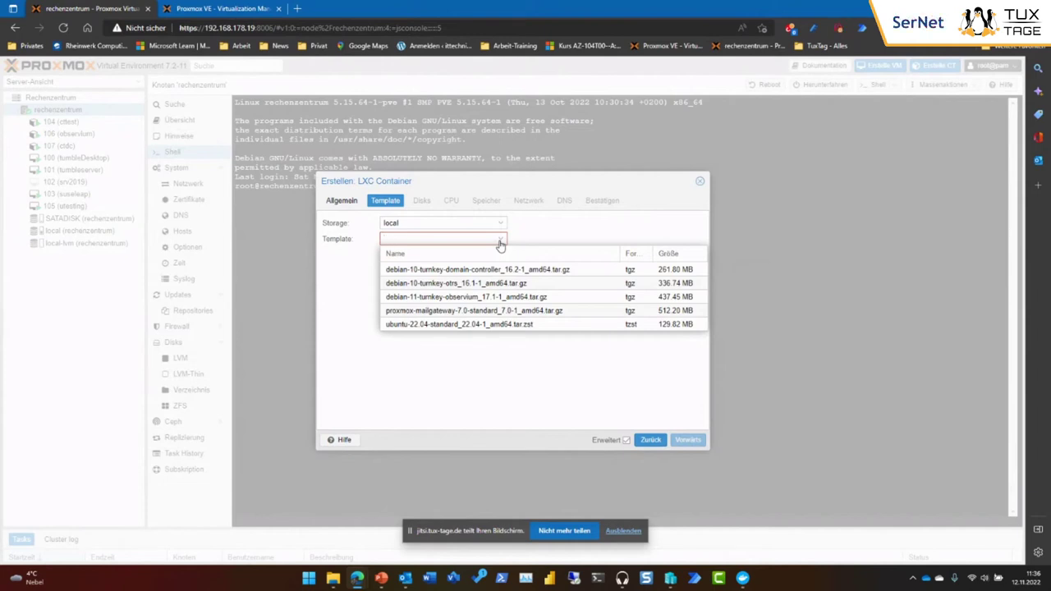
click(512, 363)
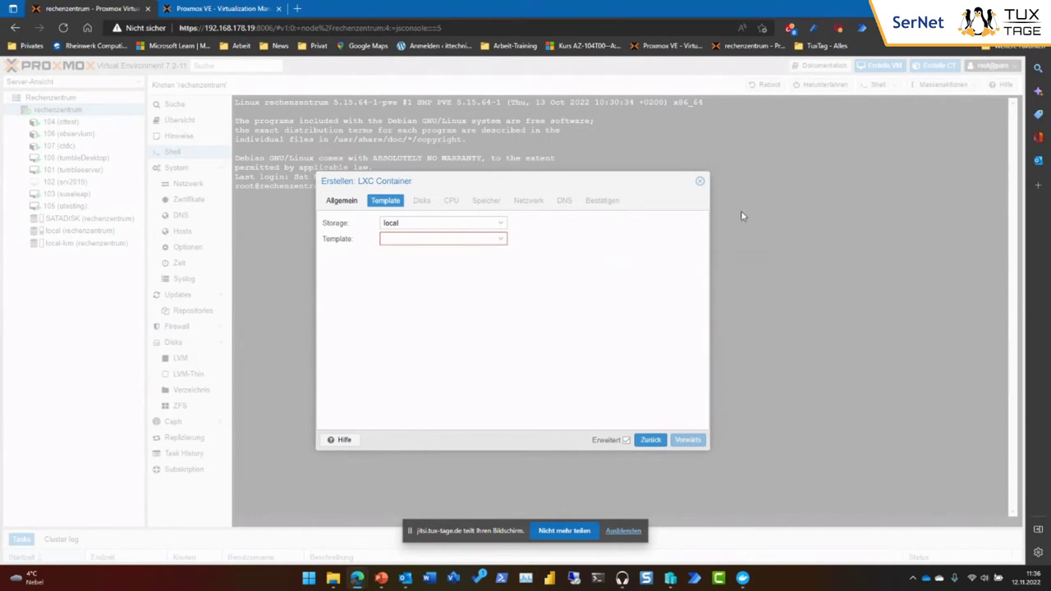
click(700, 182)
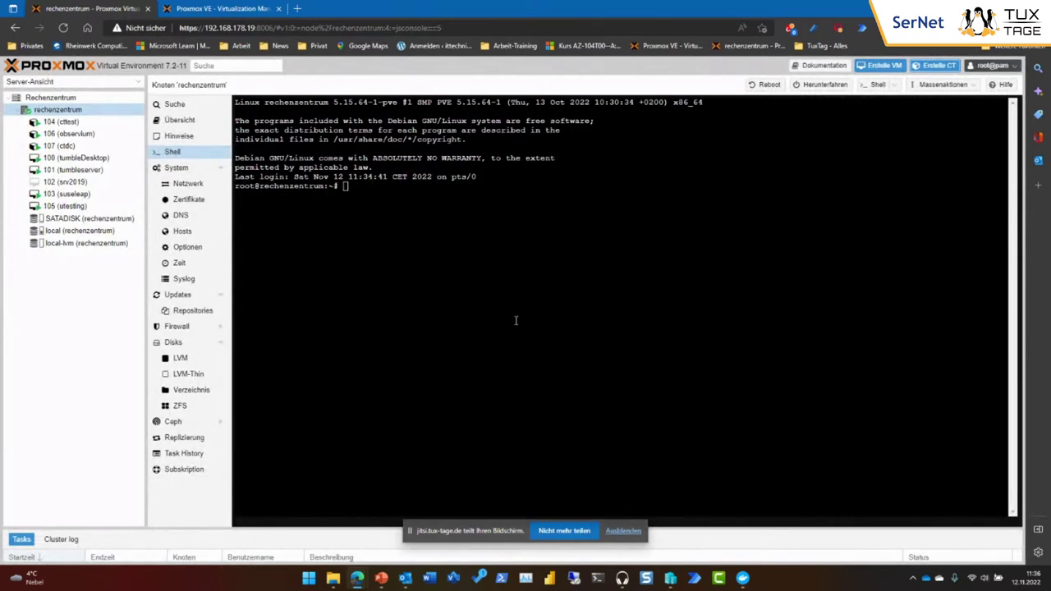
Download the opensuse-15.4-default template (41.55 MB) into local storage's container templates.
click(48, 232)
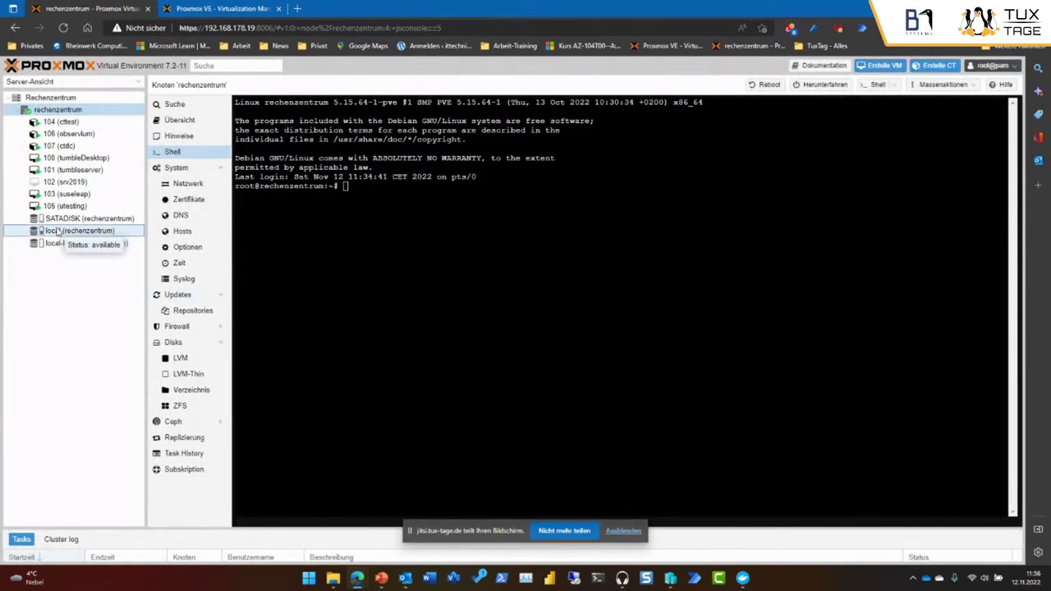
click(193, 155)
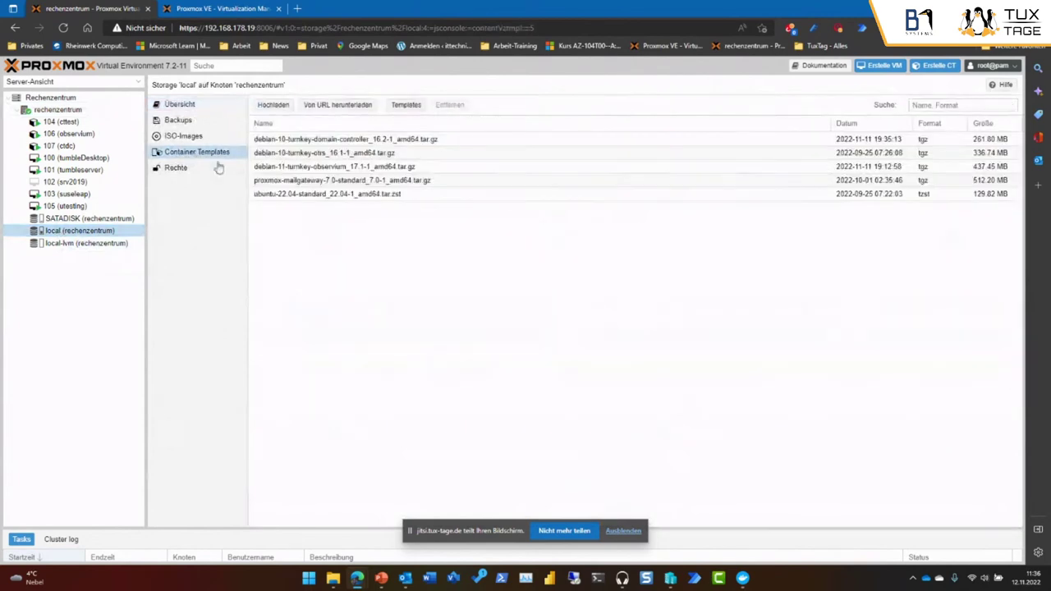
click(405, 105)
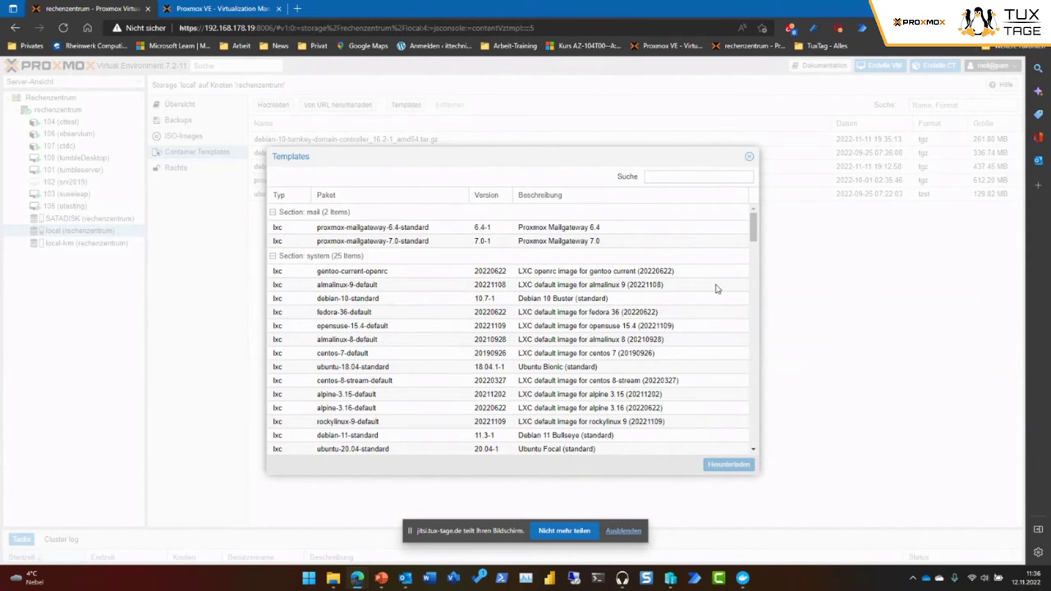
click(394, 328)
click(736, 466)
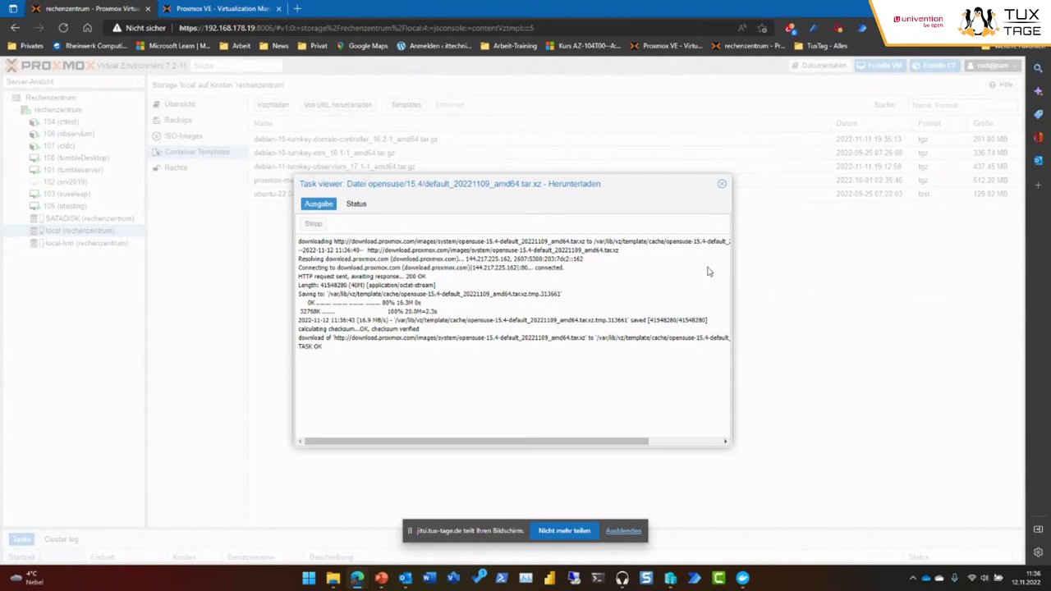
click(720, 188)
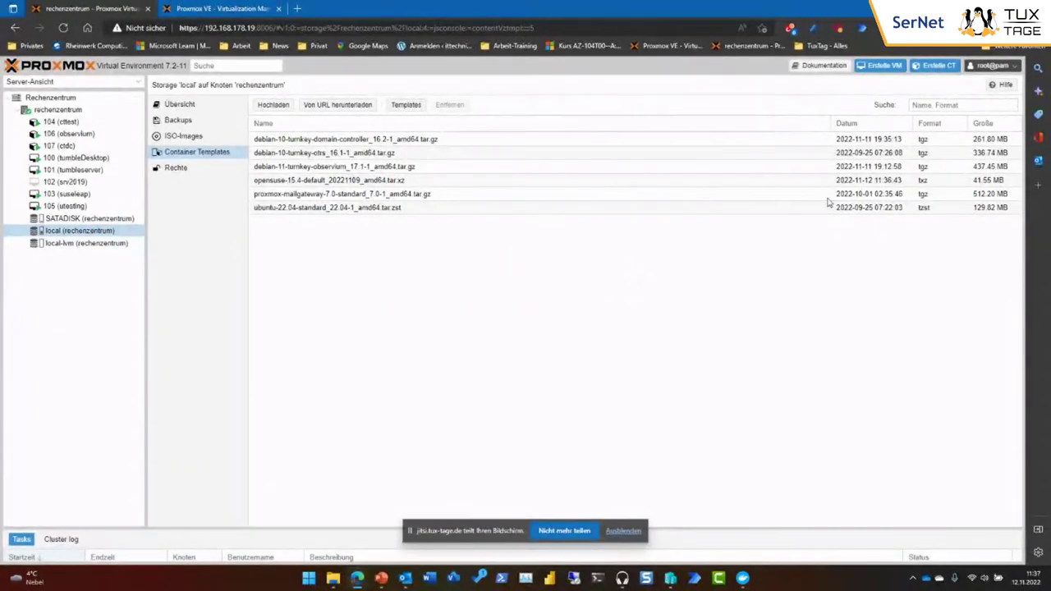
Reopen the downloadable Templates catalogue and scroll through the list.
click(406, 105)
scroll(699, 338, down, 5)
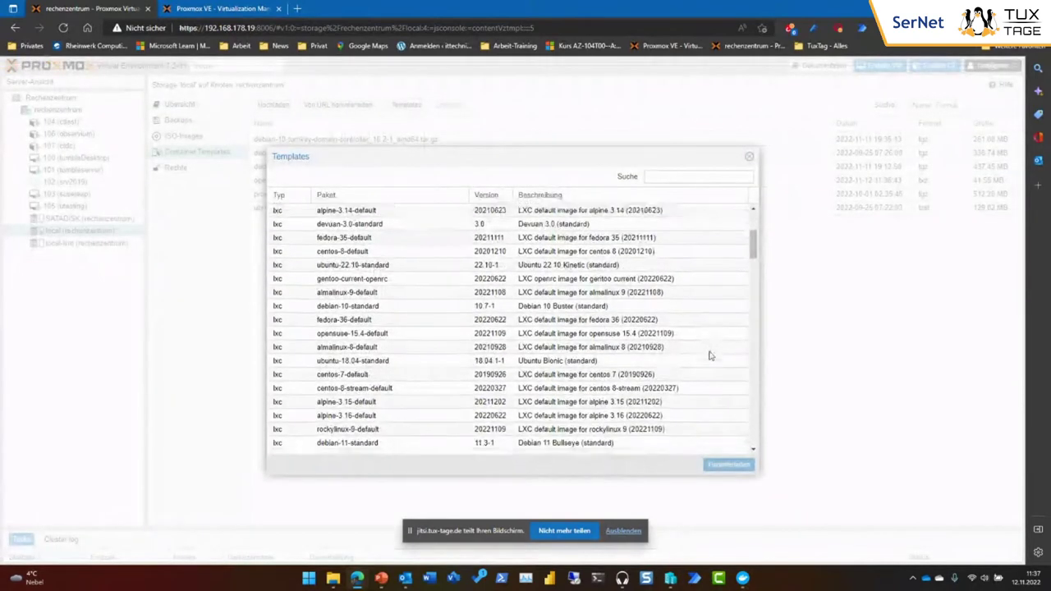
scroll(711, 362, down, 2)
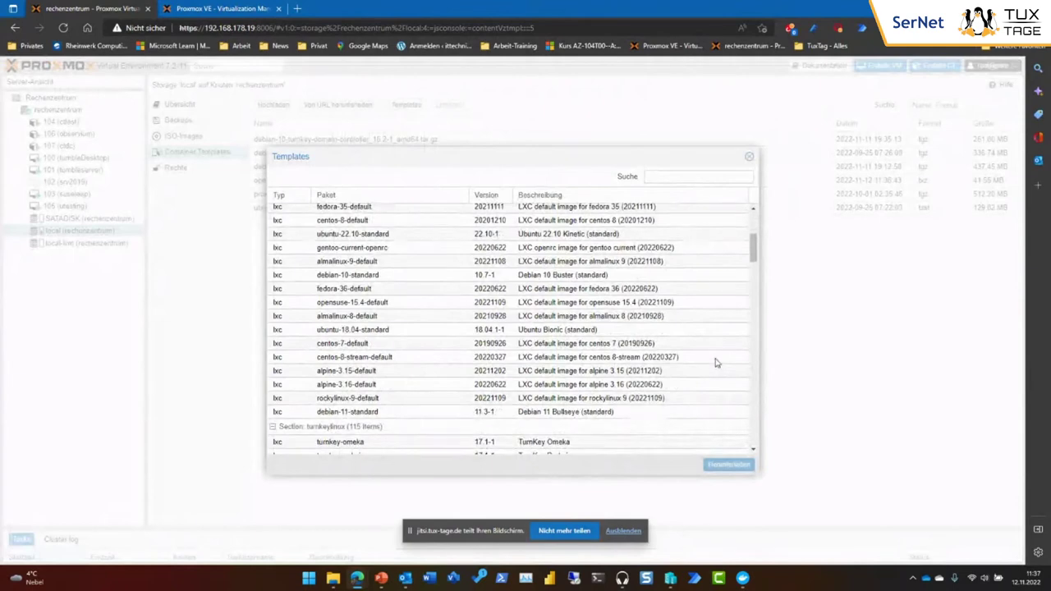
scroll(716, 362, up, 1)
scroll(715, 362, up, 3)
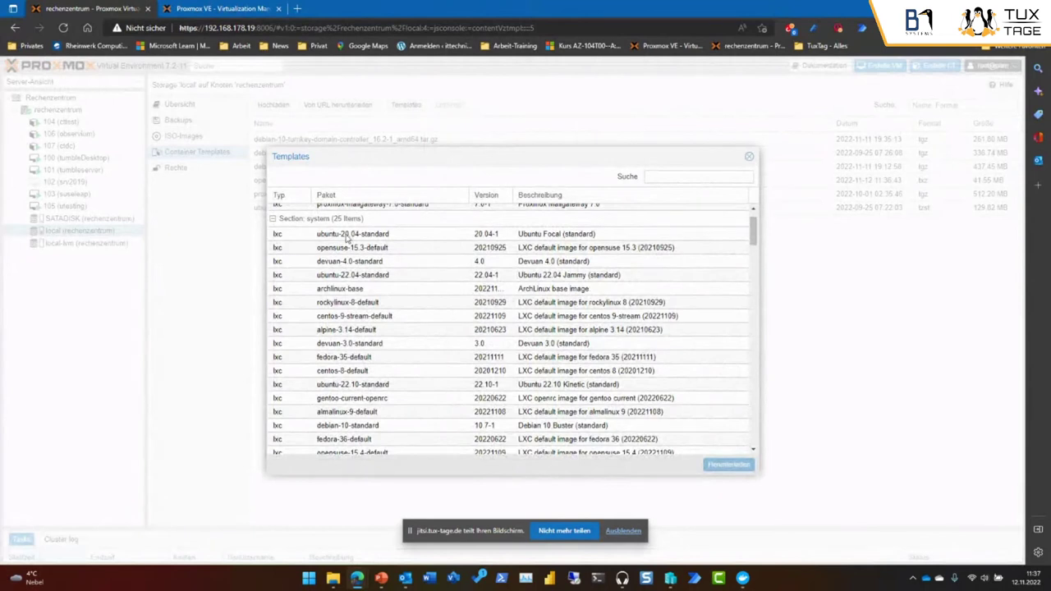
Collapse 'Section: system' and scroll through TurnKey templates like turnkey-wordpress and turnkey-gitea.
click(274, 220)
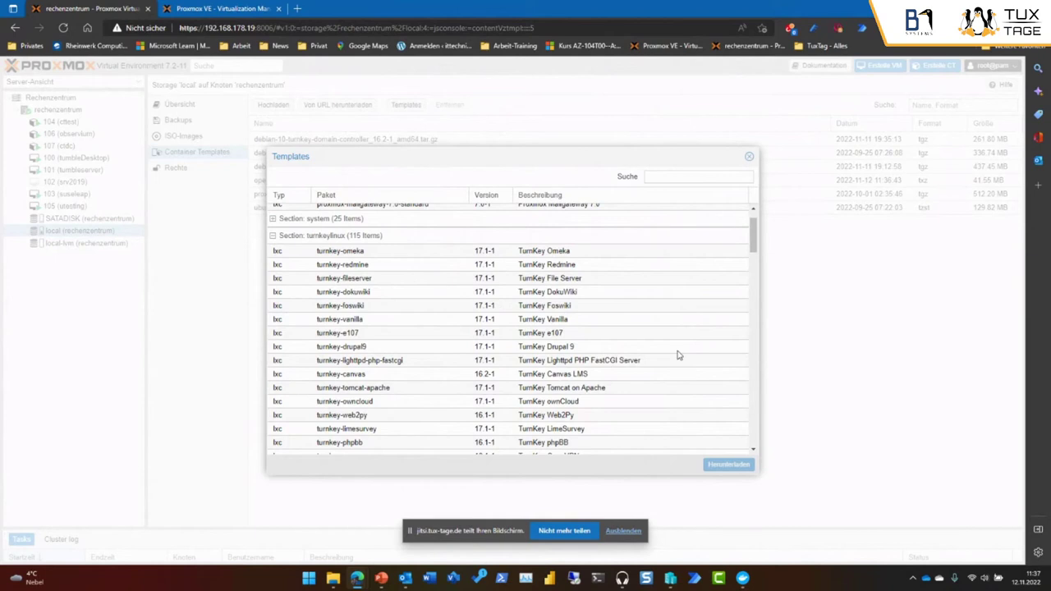
scroll(678, 355, down, 3)
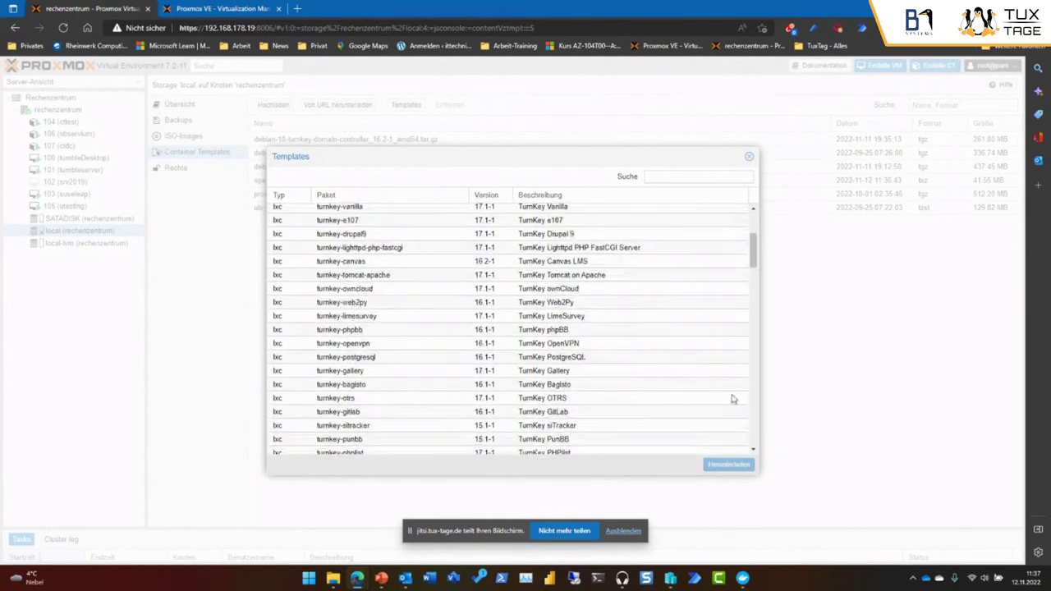
scroll(633, 365, down, 3)
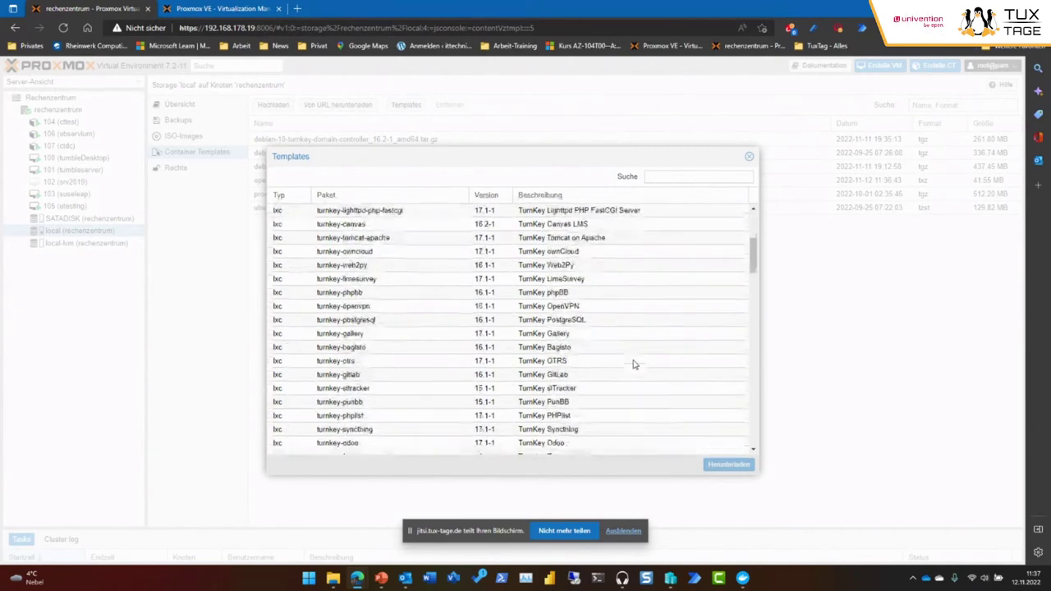
scroll(644, 340, down, 3)
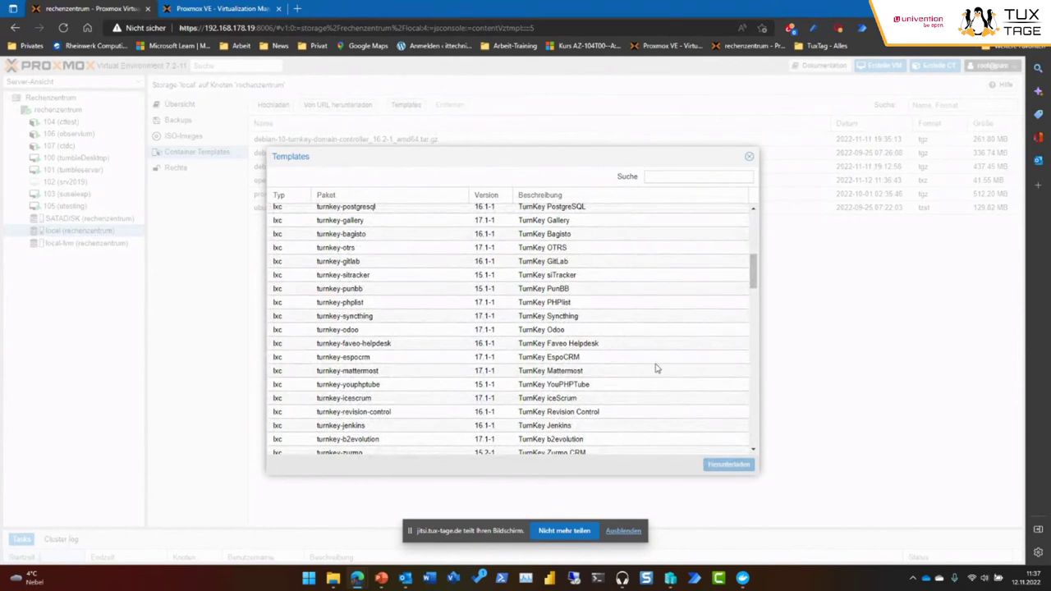
scroll(658, 365, up, 6)
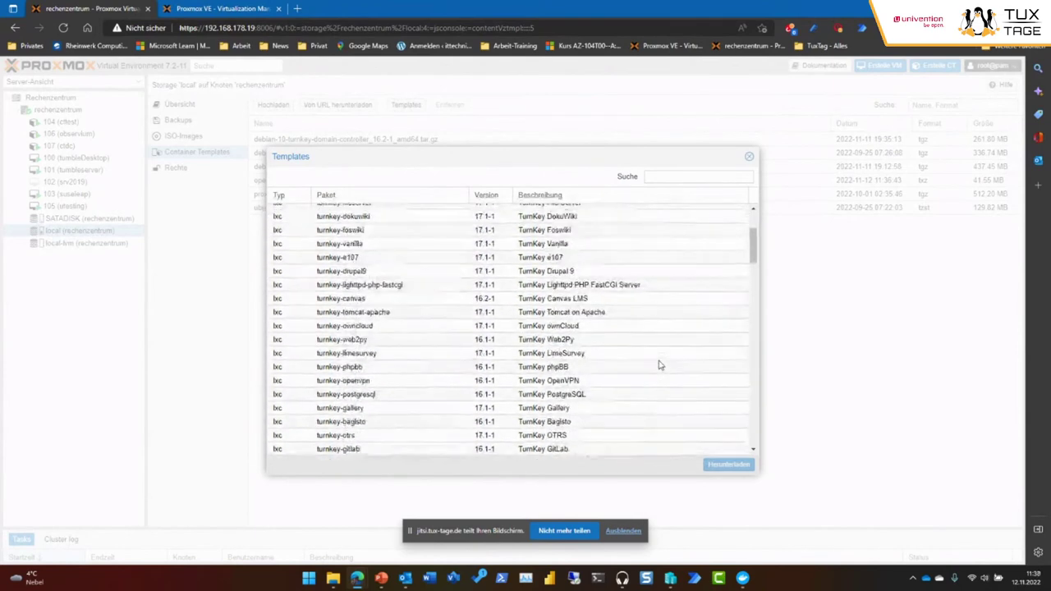
scroll(672, 378, down, 8)
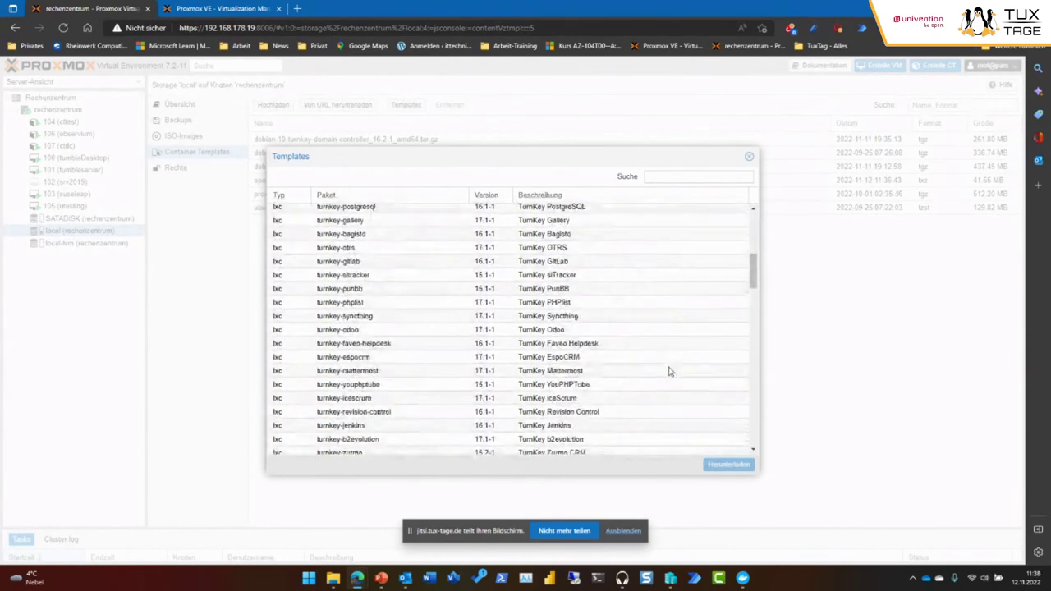
scroll(667, 367, down, 2)
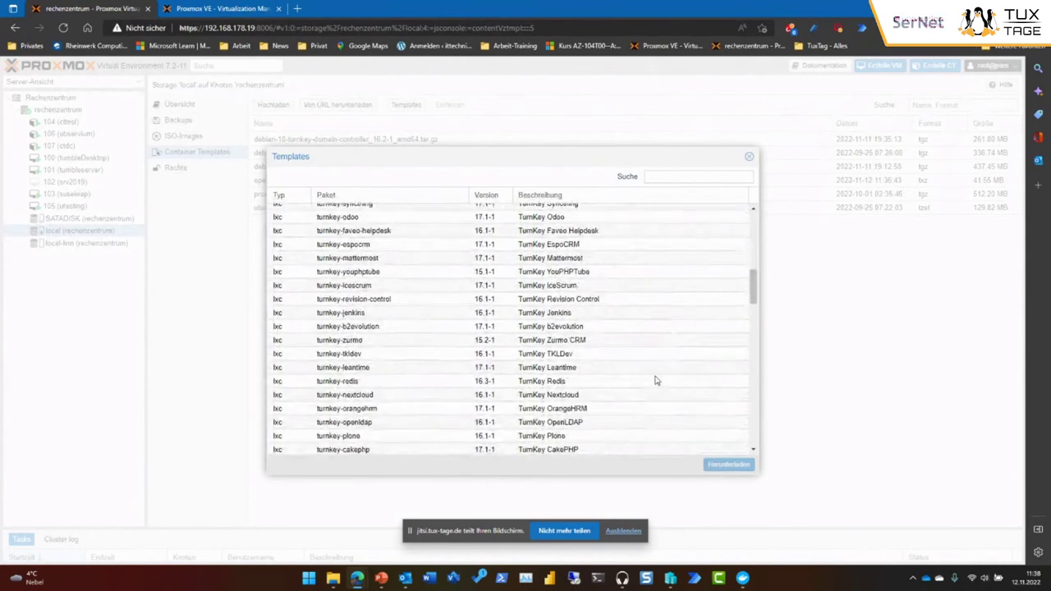
scroll(657, 381, down, 2)
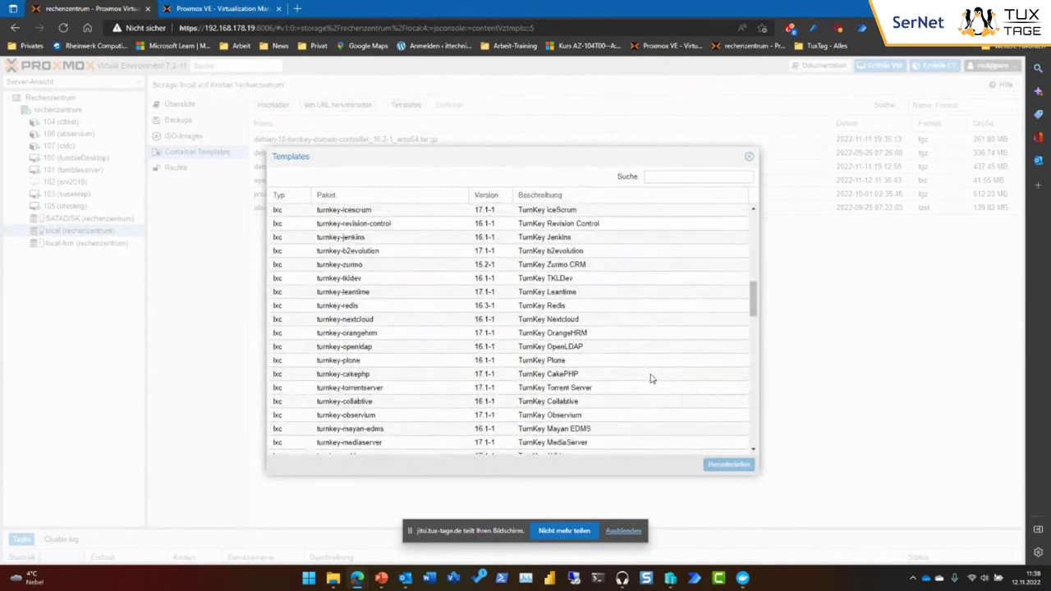
scroll(653, 380, down, 2)
scroll(649, 383, down, 1)
scroll(638, 392, down, 3)
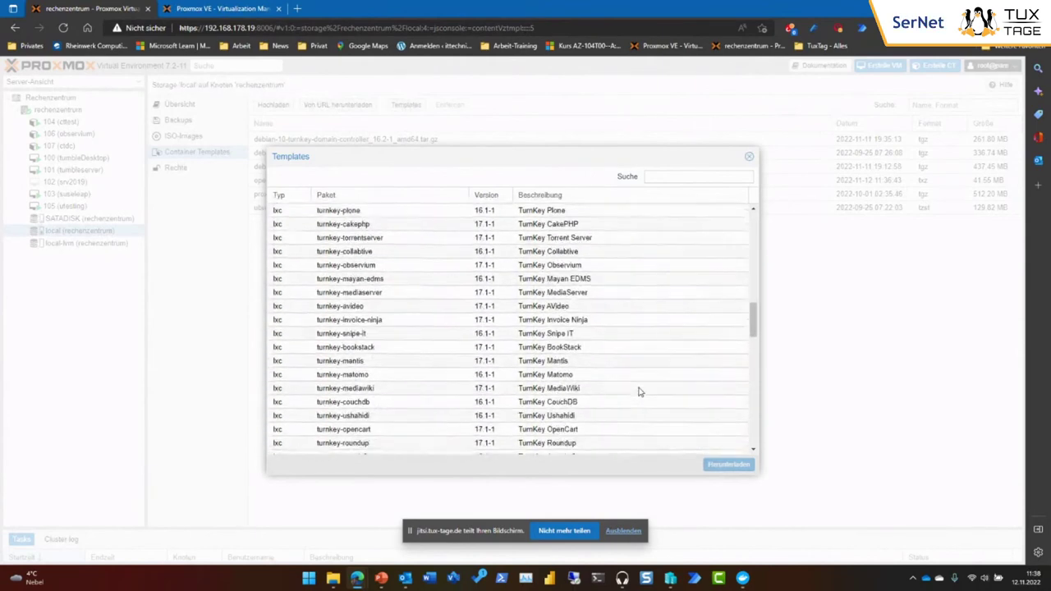
scroll(637, 386, down, 3)
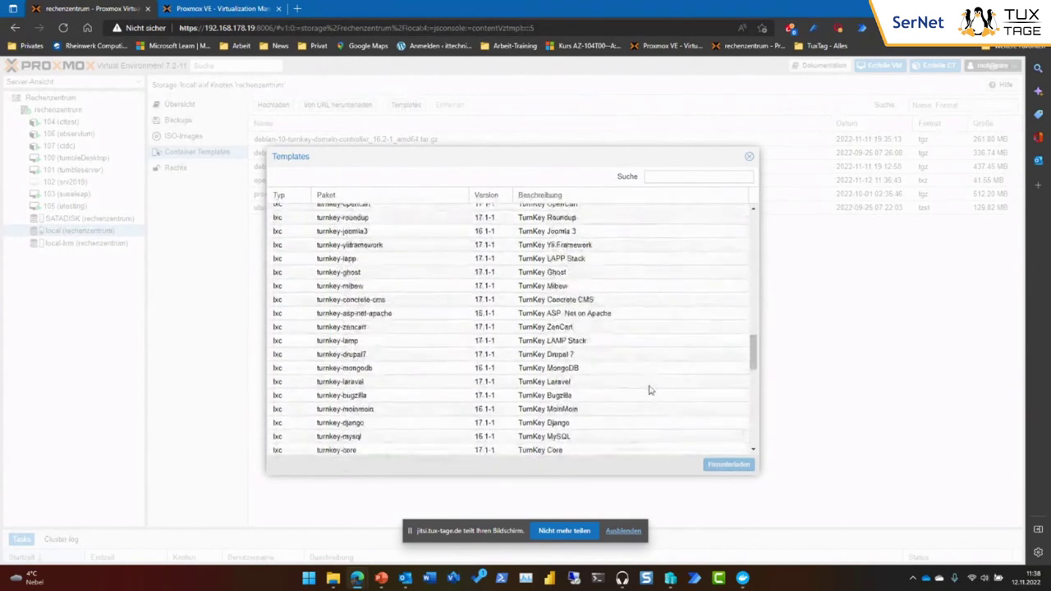
scroll(631, 381, down, 2)
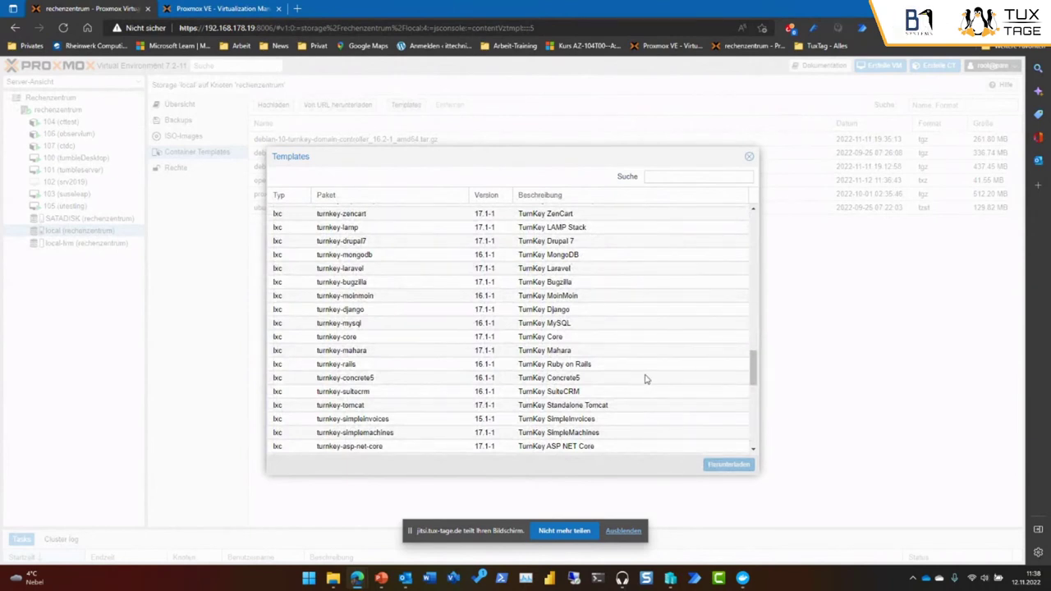
scroll(641, 380, down, 2)
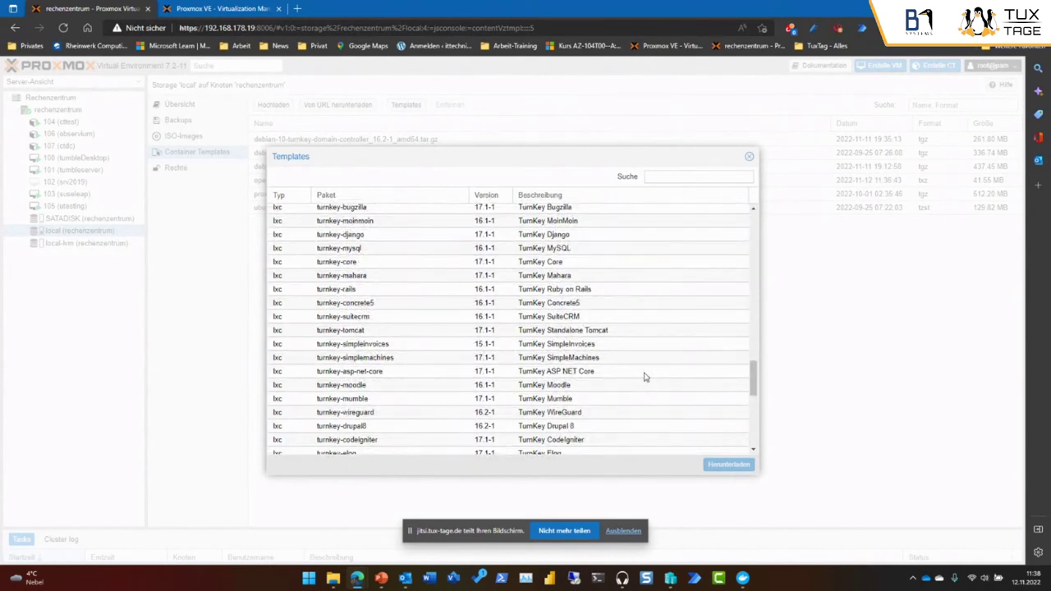
scroll(648, 404, down, 3)
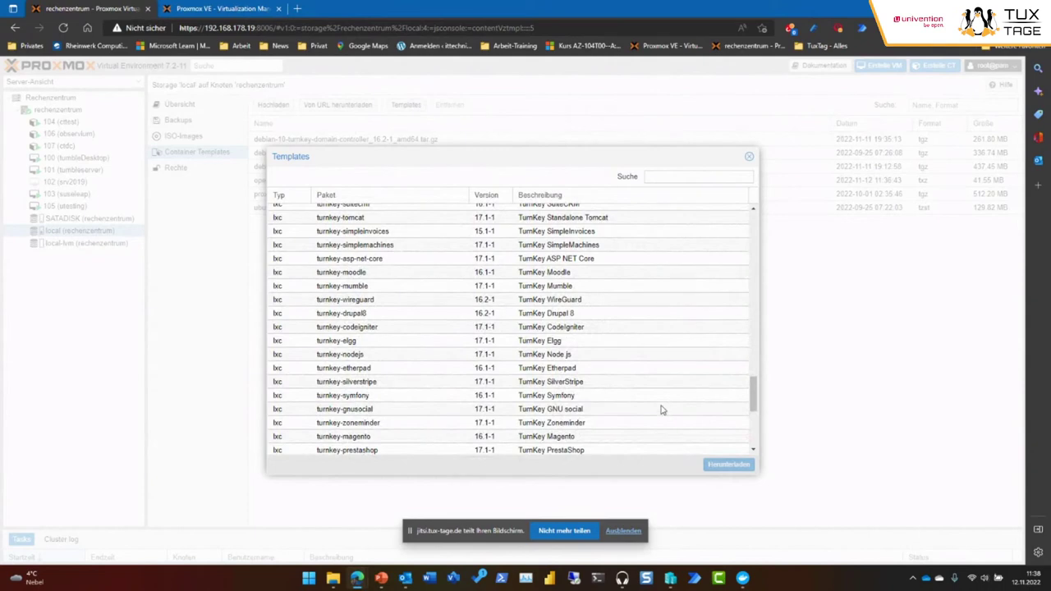
scroll(663, 410, down, 3)
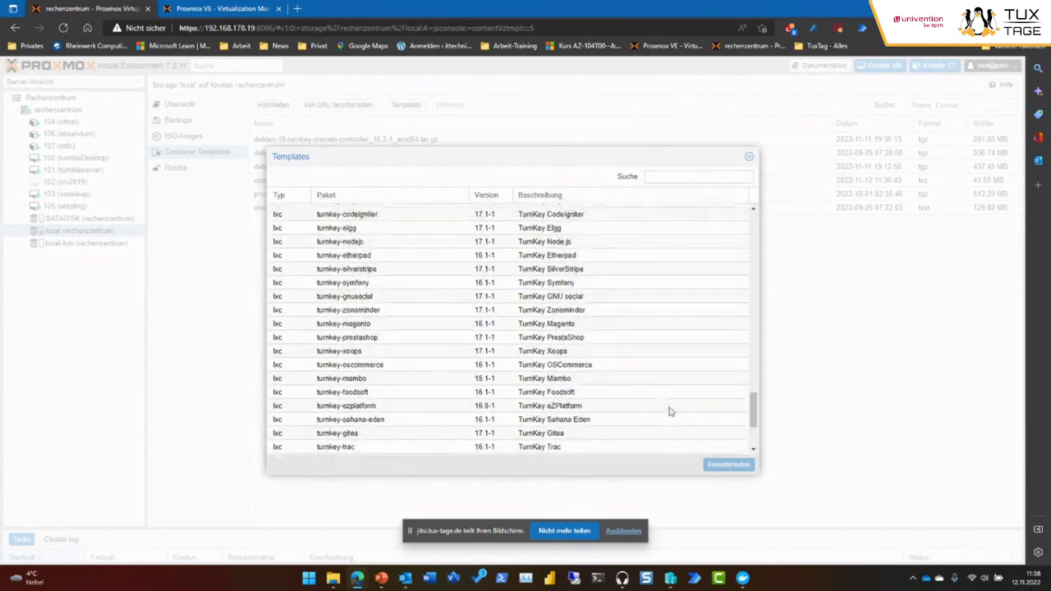
scroll(669, 411, down, 3)
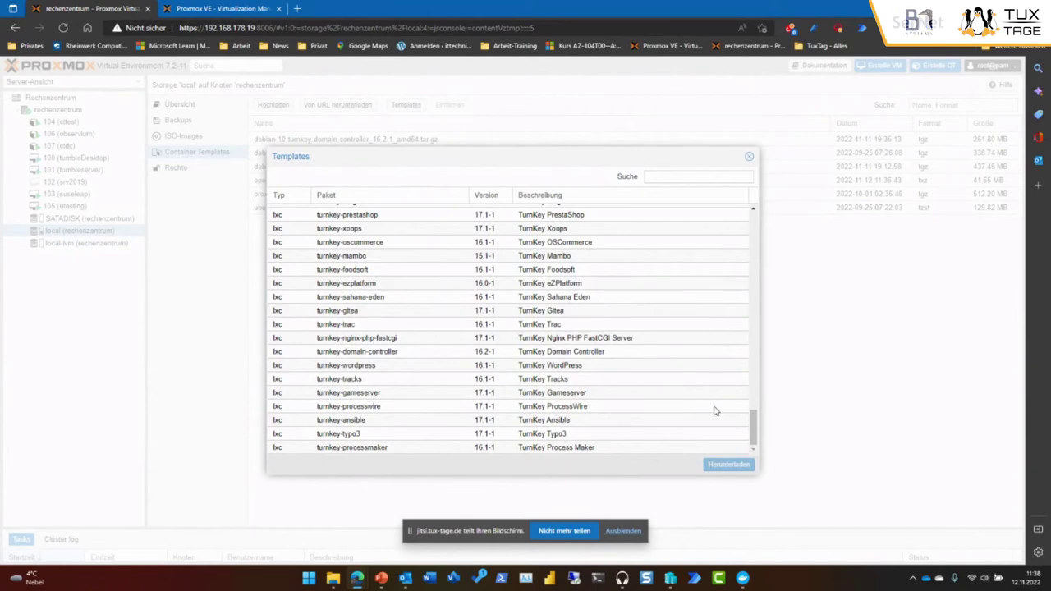
Close the template catalogue and start a new LXC container on rechenzentrum.
click(749, 158)
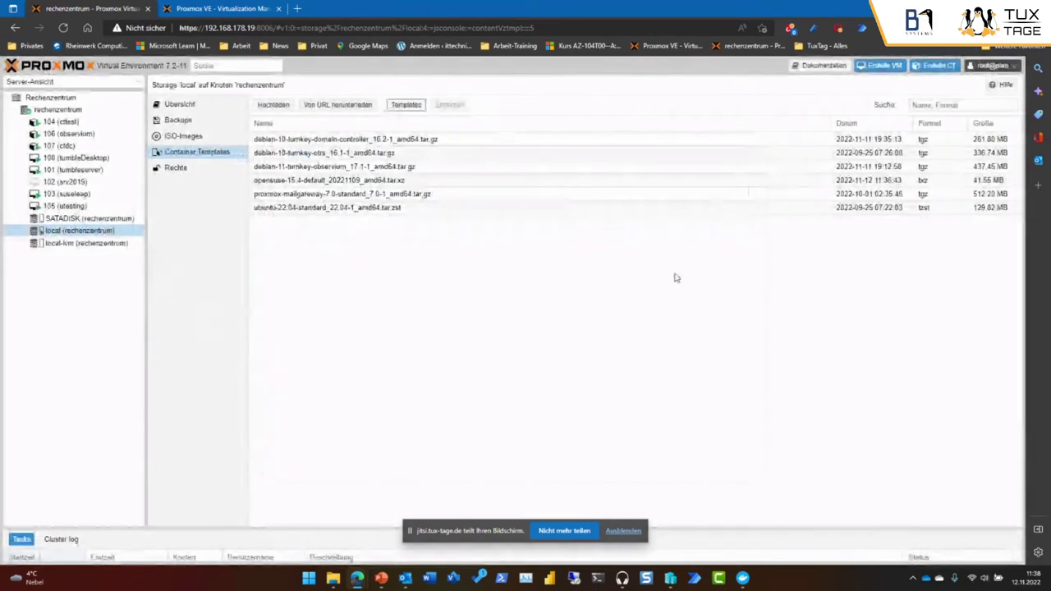
click(79, 112)
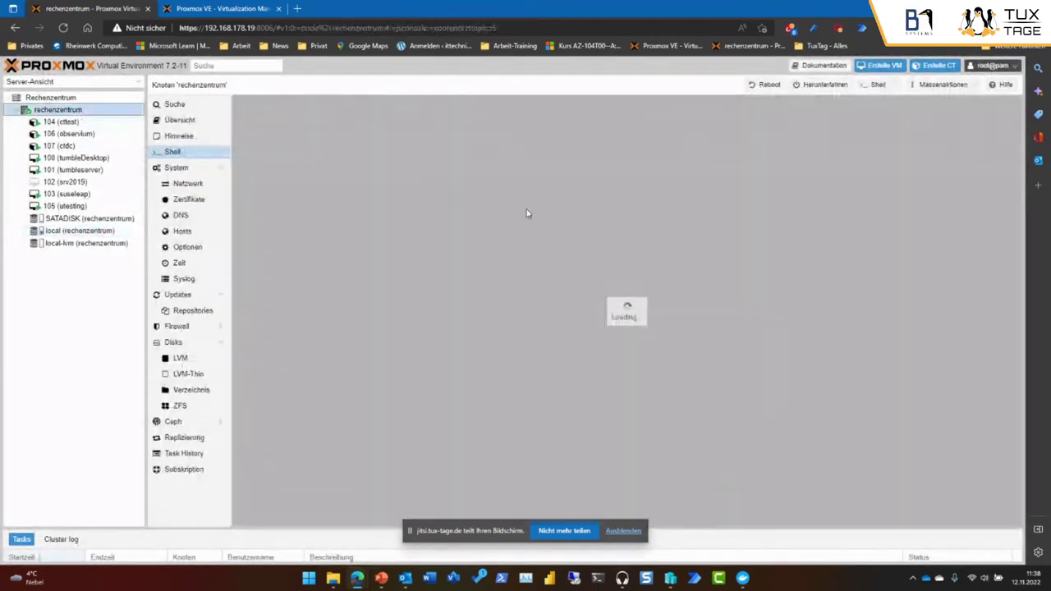
click(931, 66)
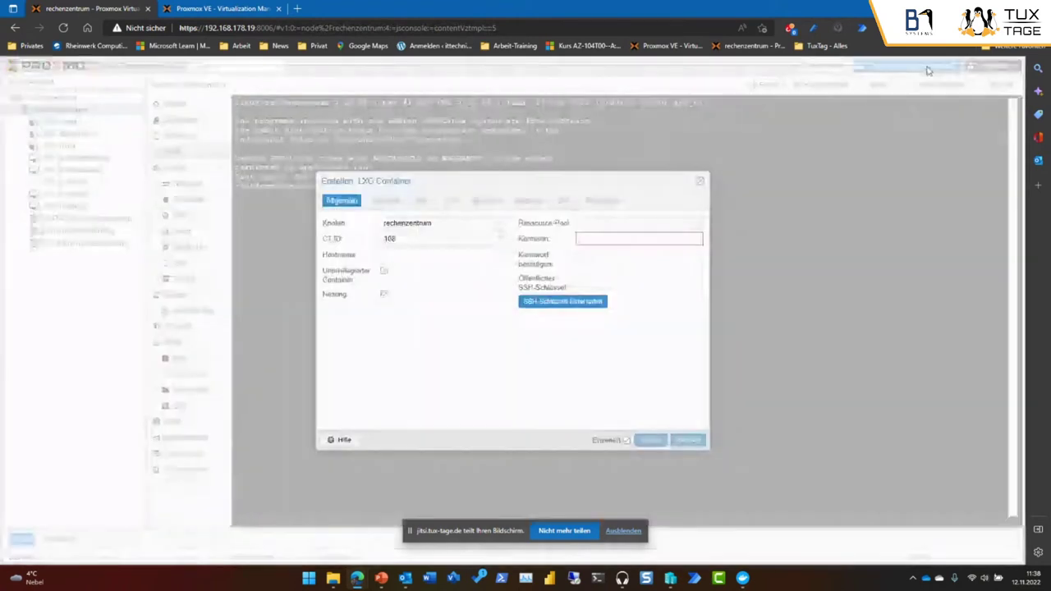
Enter hostname tuxisusetuxi and type and confirm the root password.
click(481, 254)
text(t)
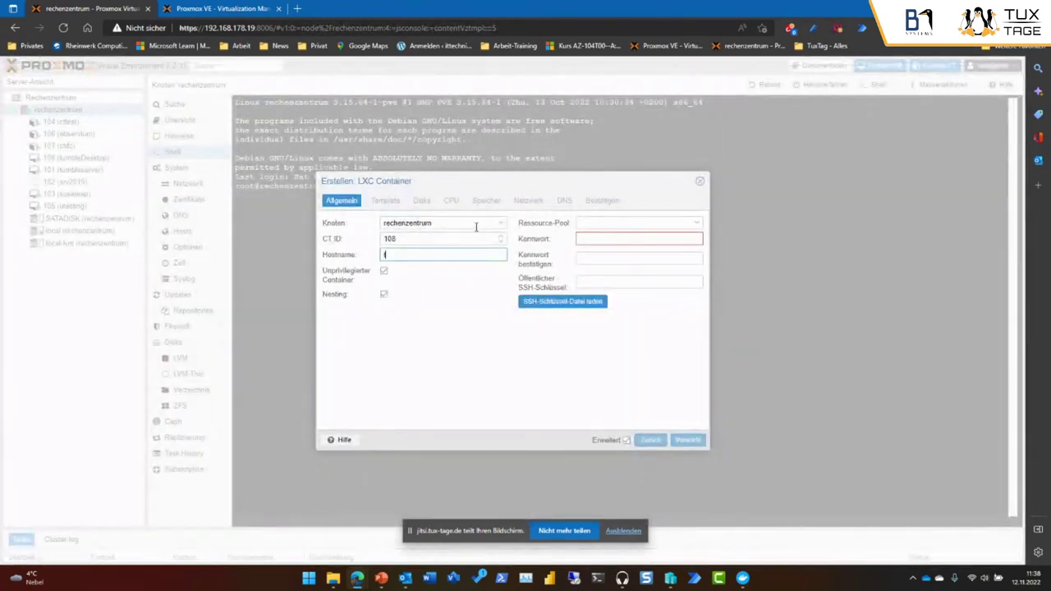
text(uxsuse)
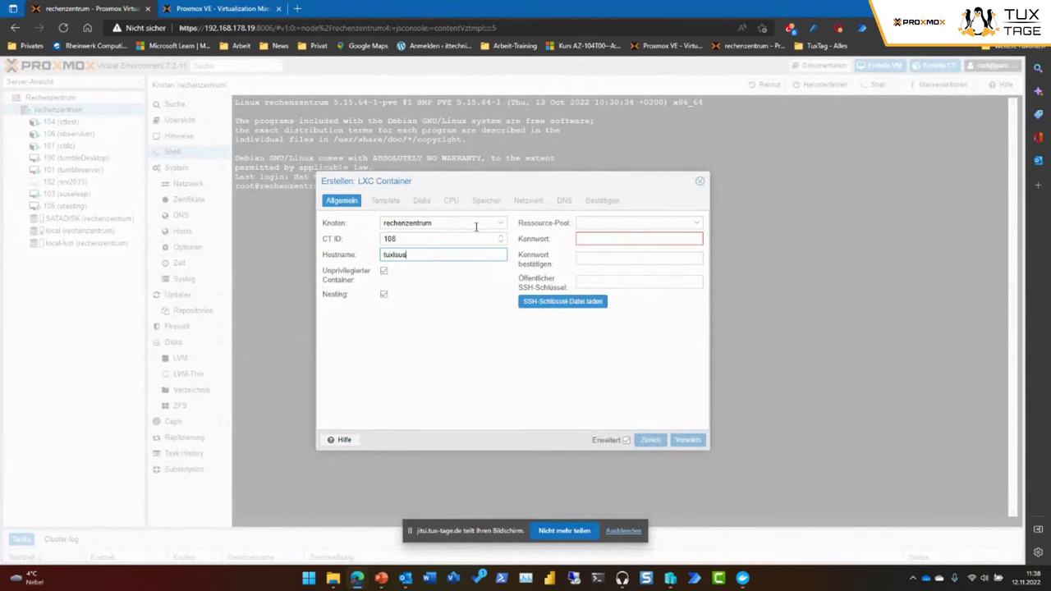
click(591, 240)
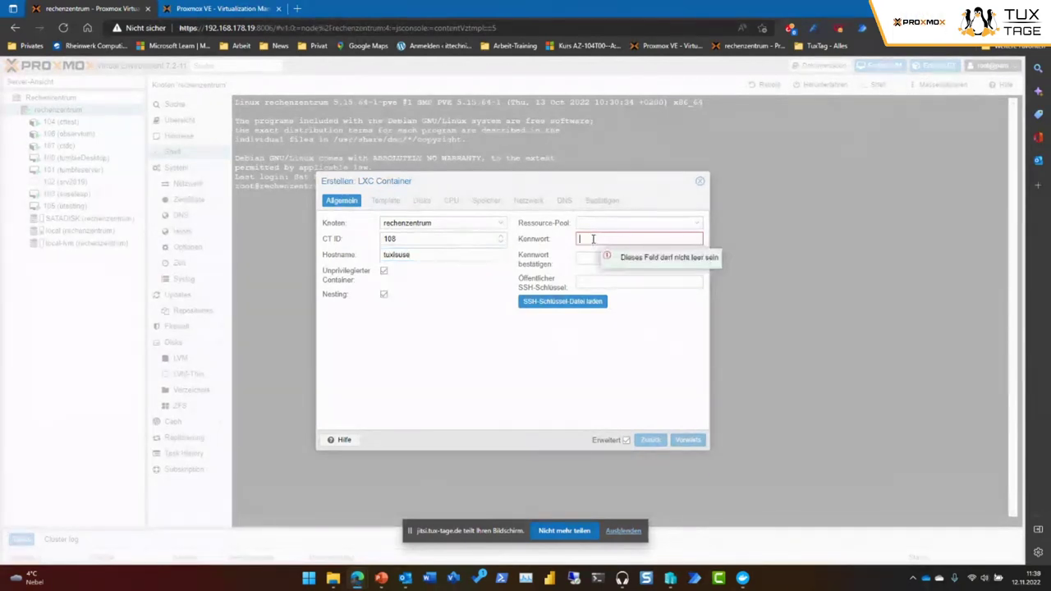
text(t•••••)
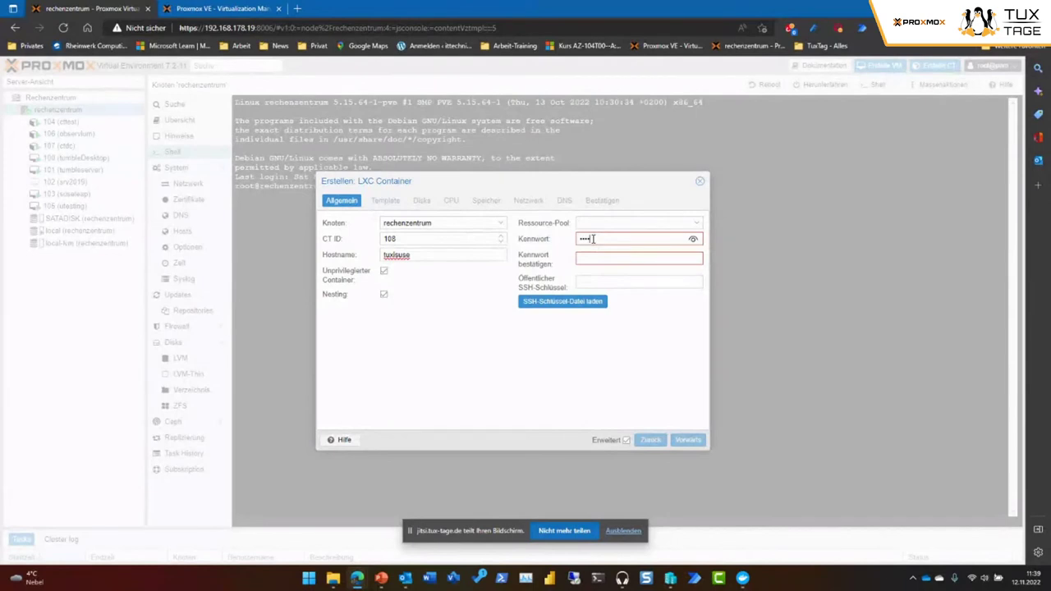
key(Tab)
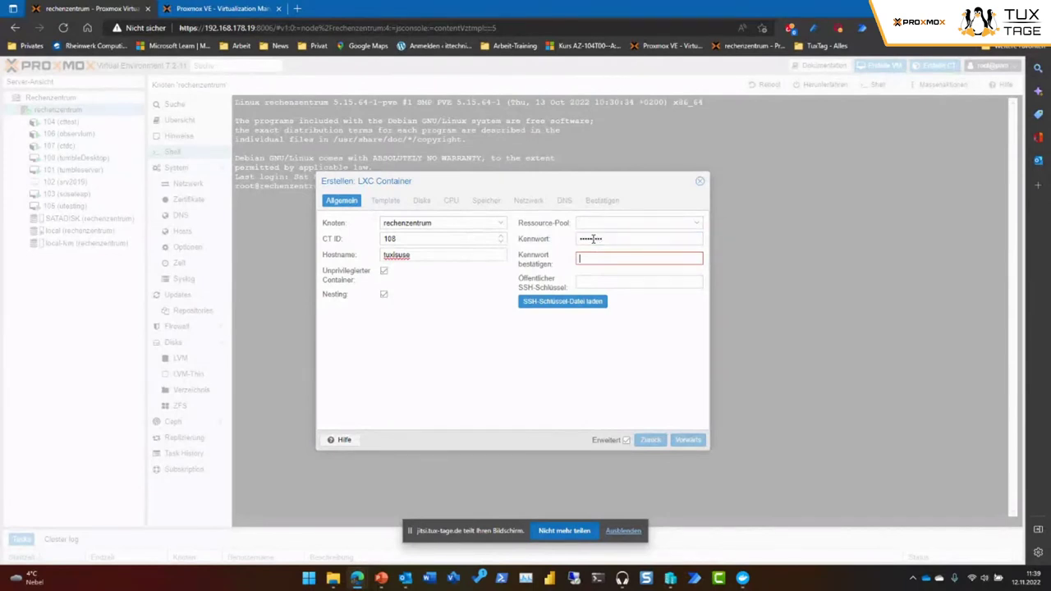
text(••••••••)
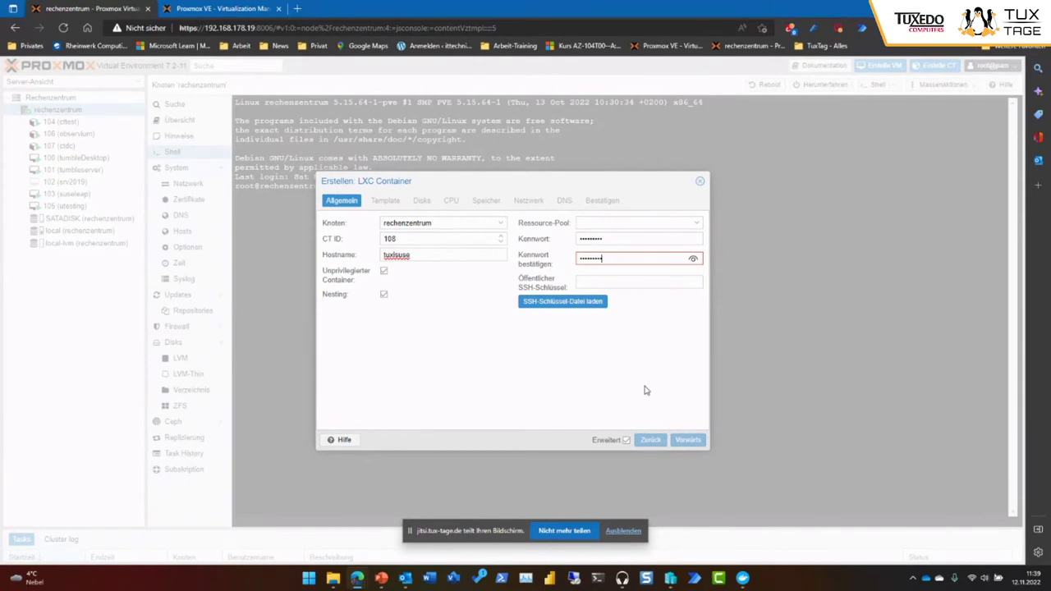
click(438, 257)
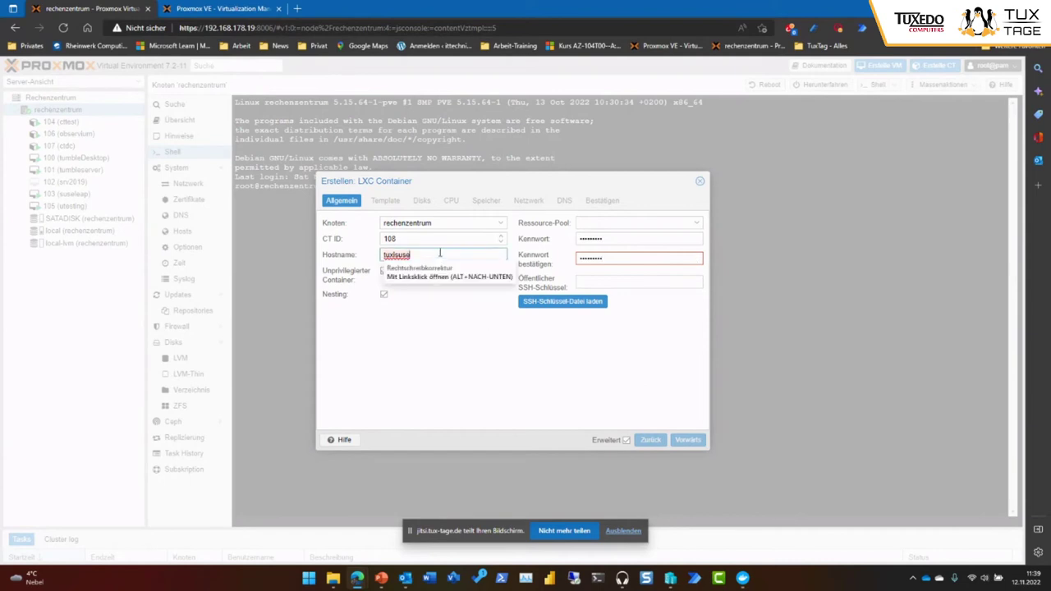
text(t)
text(xi)
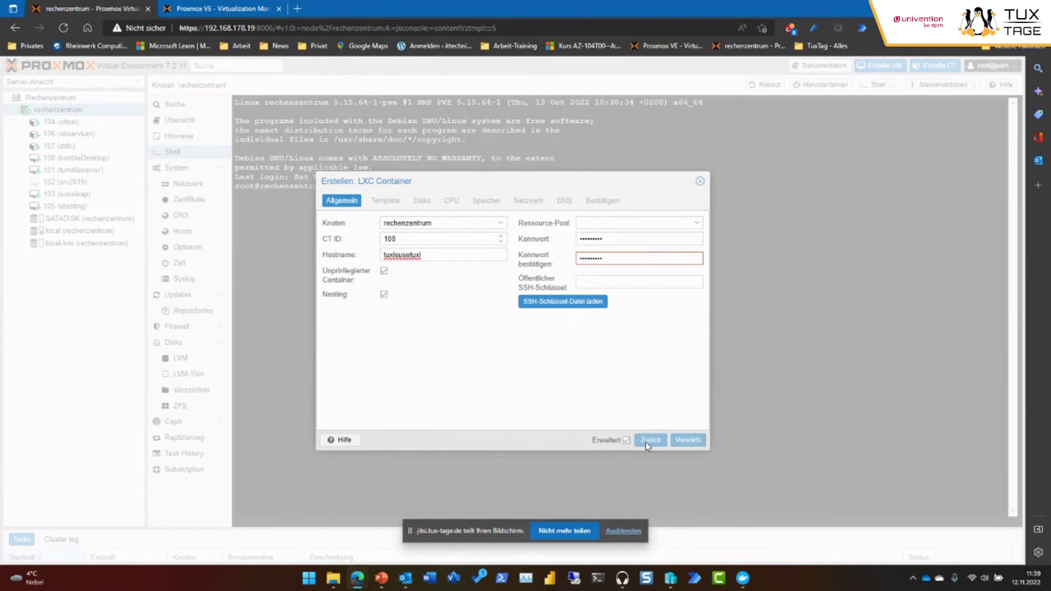
Keep rechenzentrum as the target node and check CT ID 108.
click(450, 225)
click(447, 255)
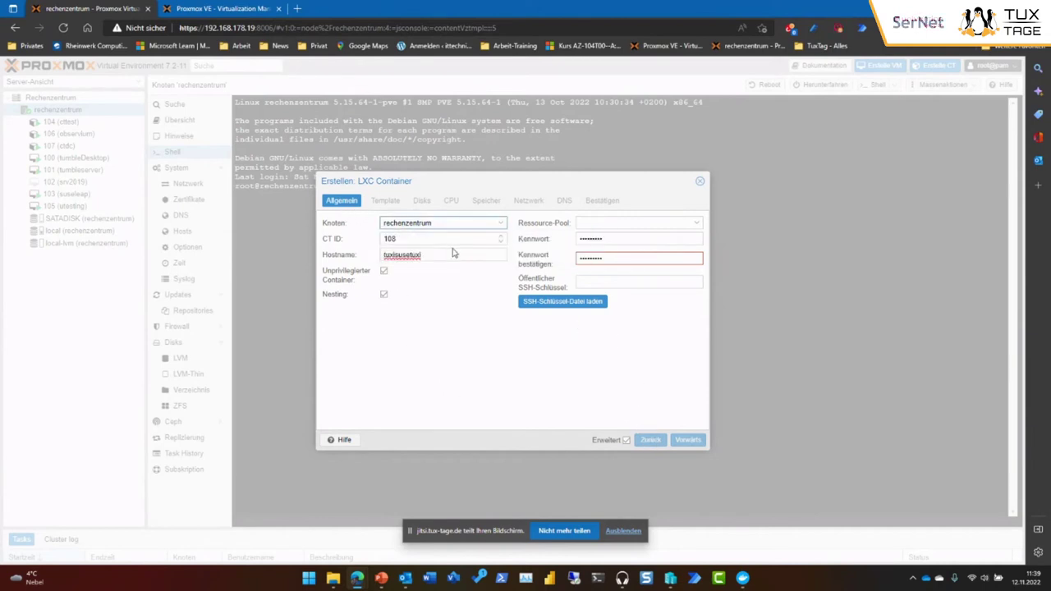
click(454, 239)
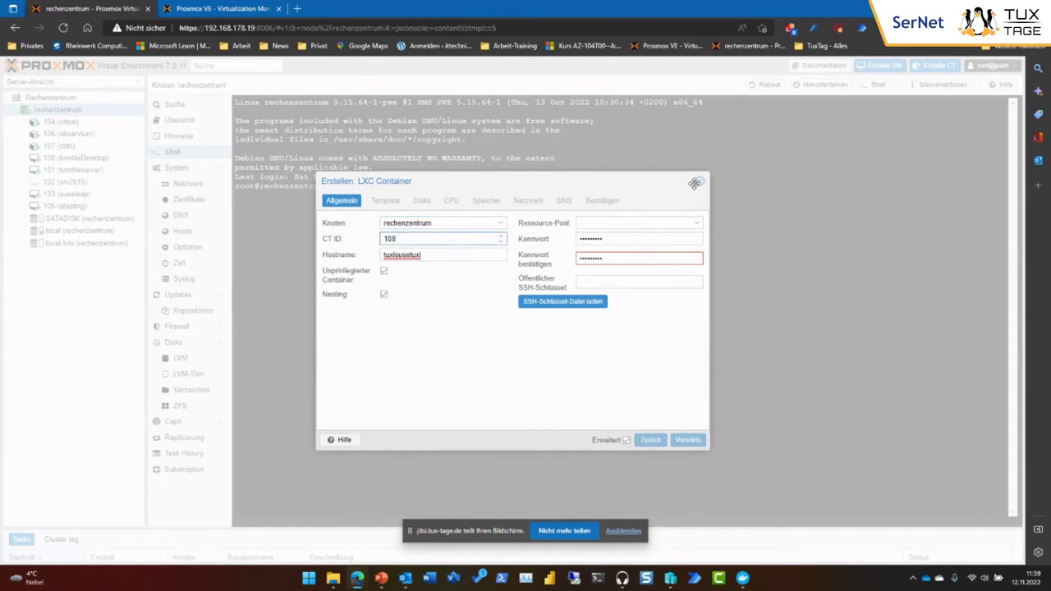
Cancel the dialog, end the node shell with exit, and reopen a fresh shell.
click(700, 181)
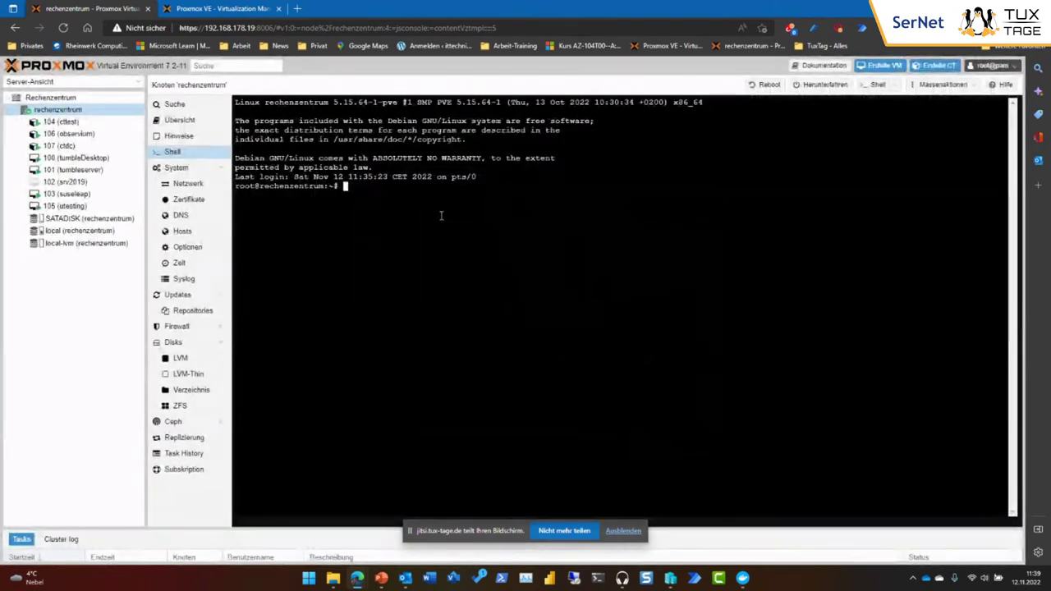
text(exit)
key(Return)
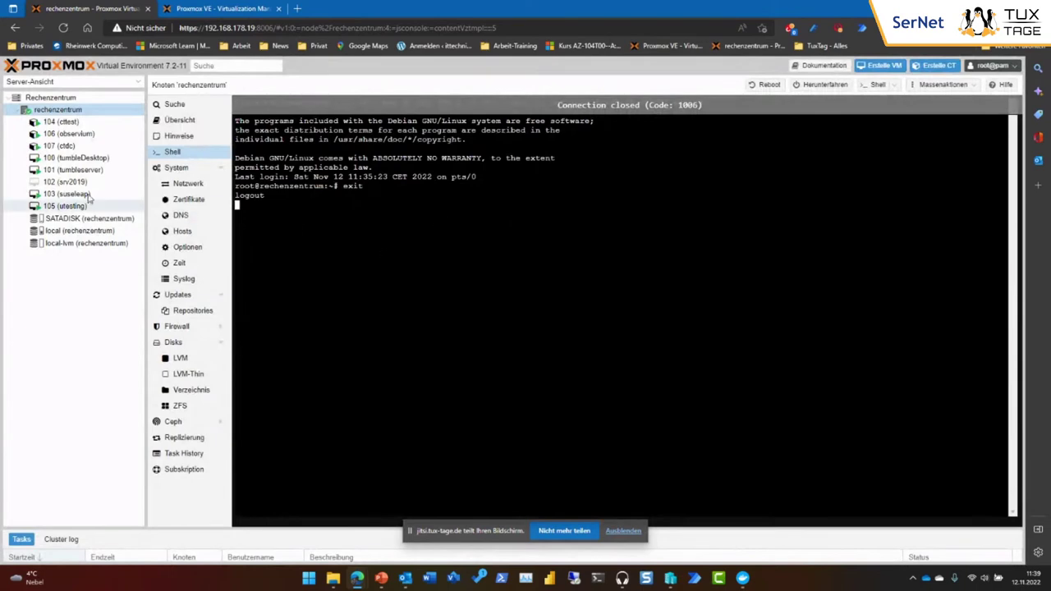
click(52, 110)
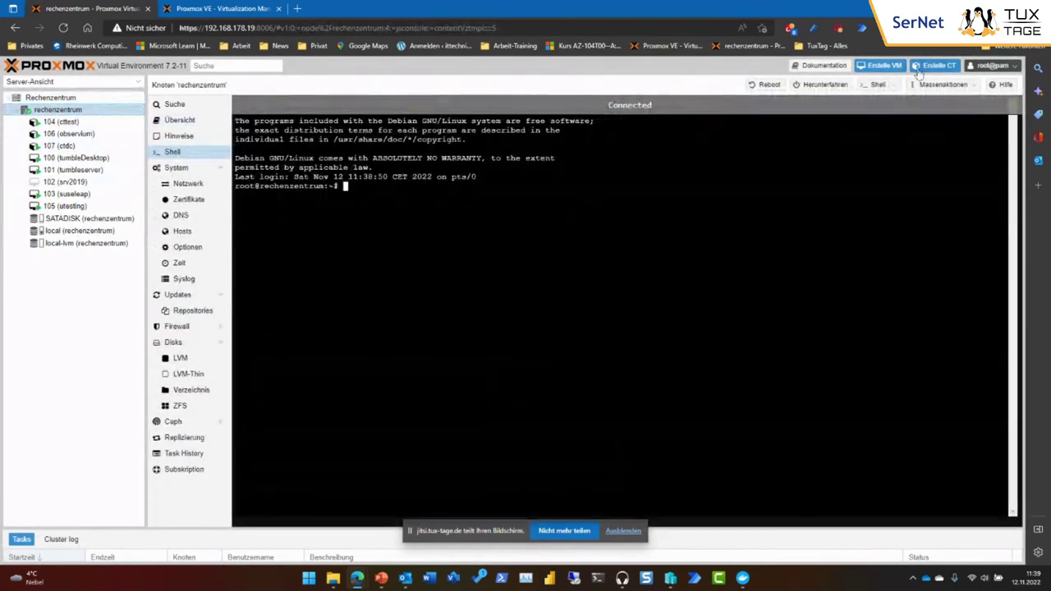
Start a new container with hostname tuxtage and the root password entered twice.
click(926, 67)
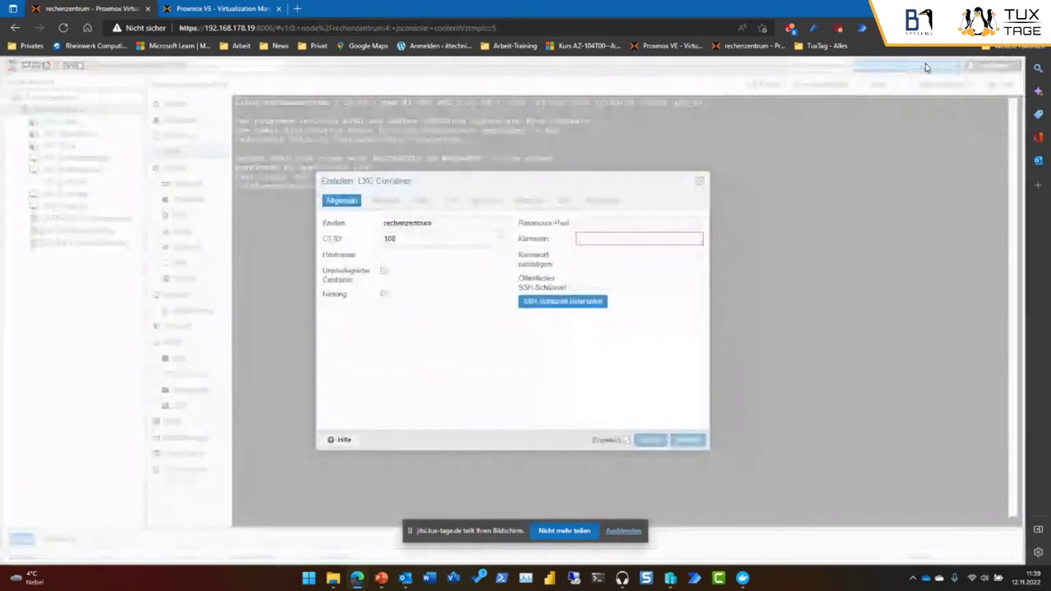
click(423, 254)
text(tuxtage)
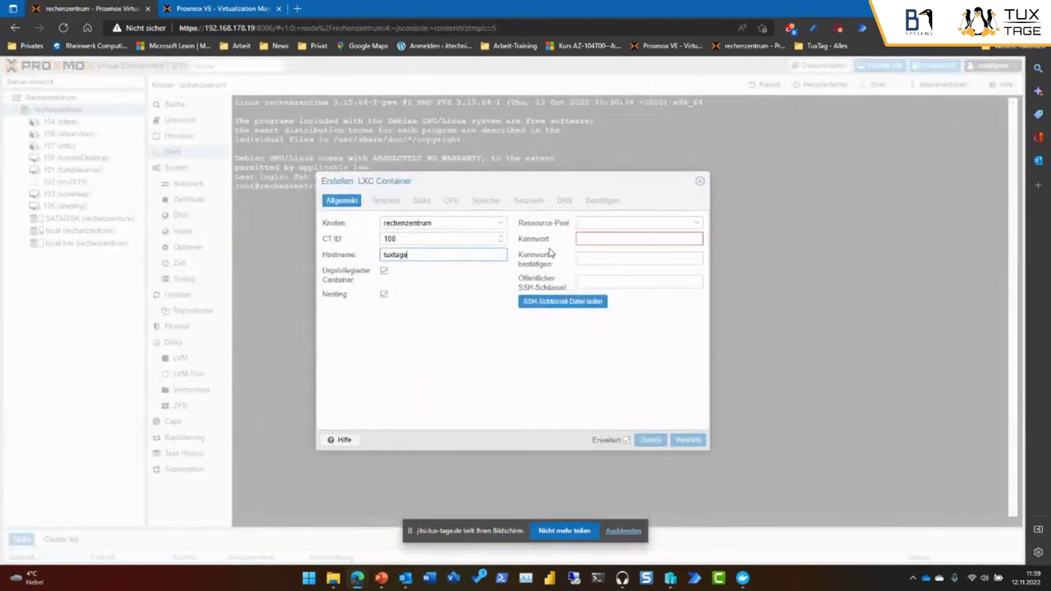
click(598, 239)
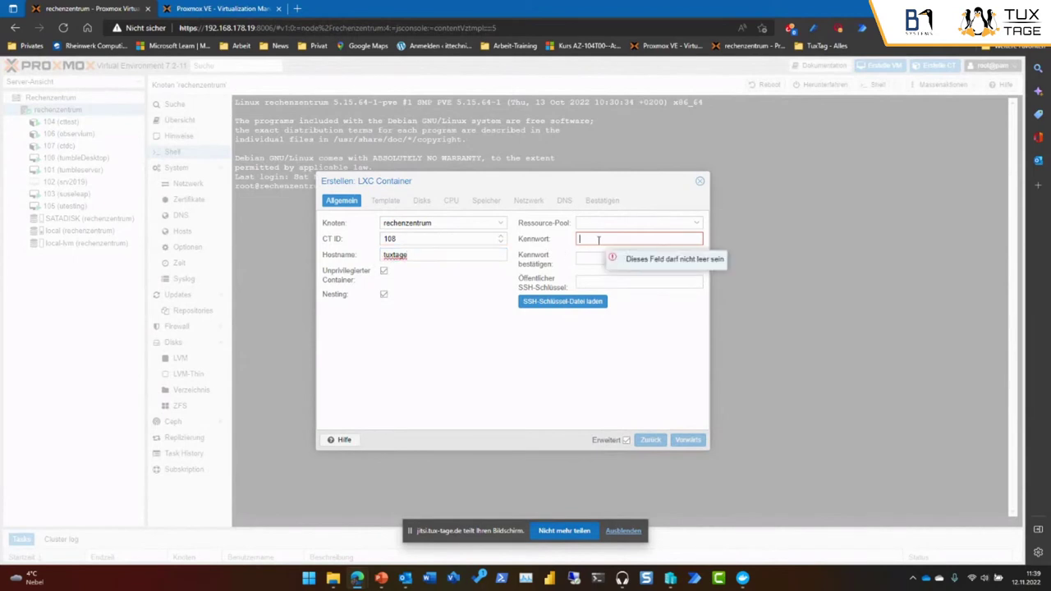
text(tuxtage)
key(Tab)
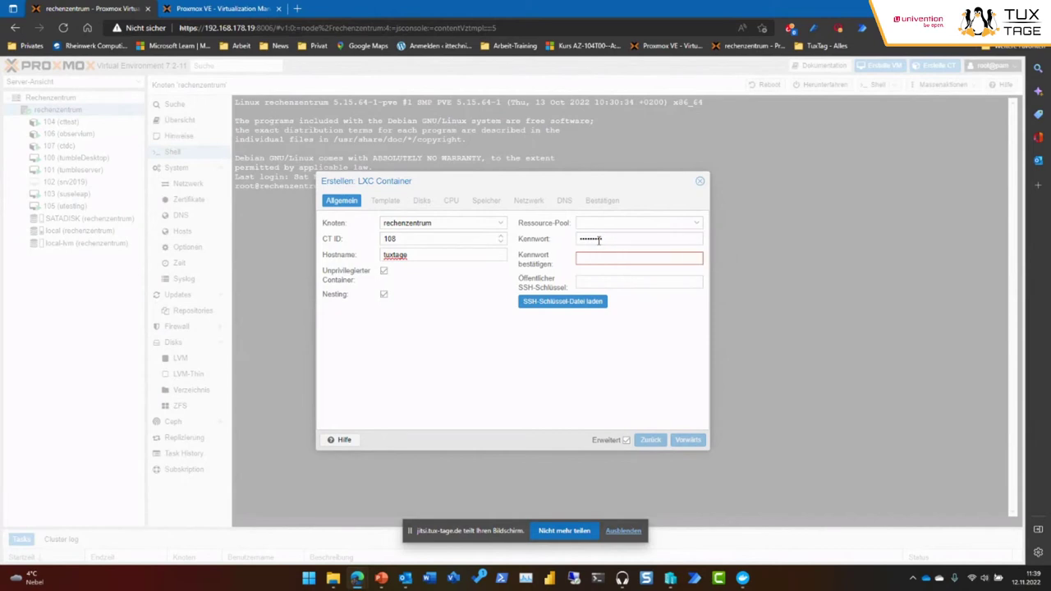
text(tuxtage)
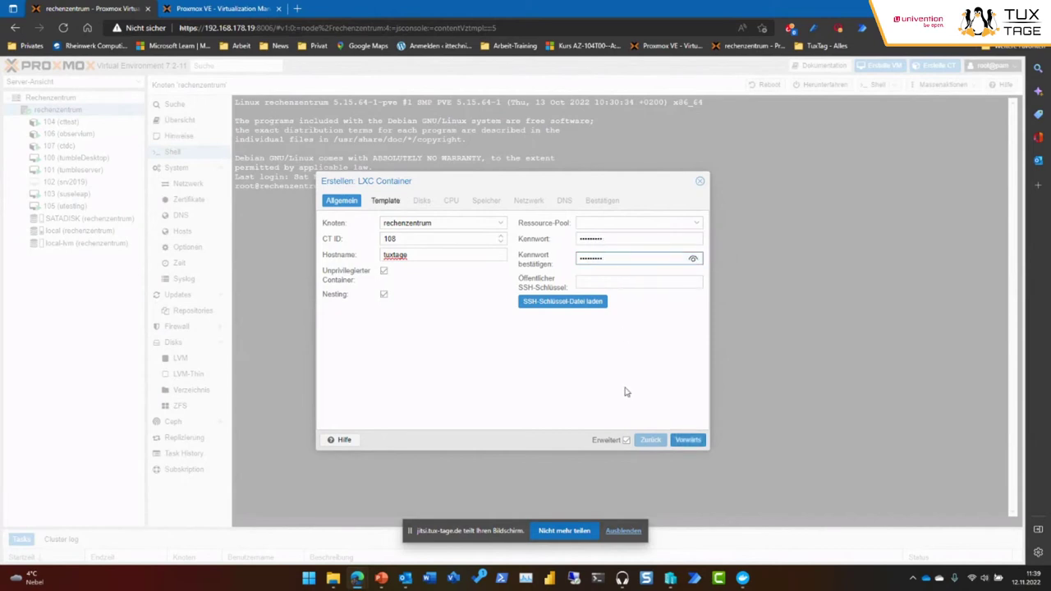
Choose the opensuse-15.4 template from local storage.
click(685, 441)
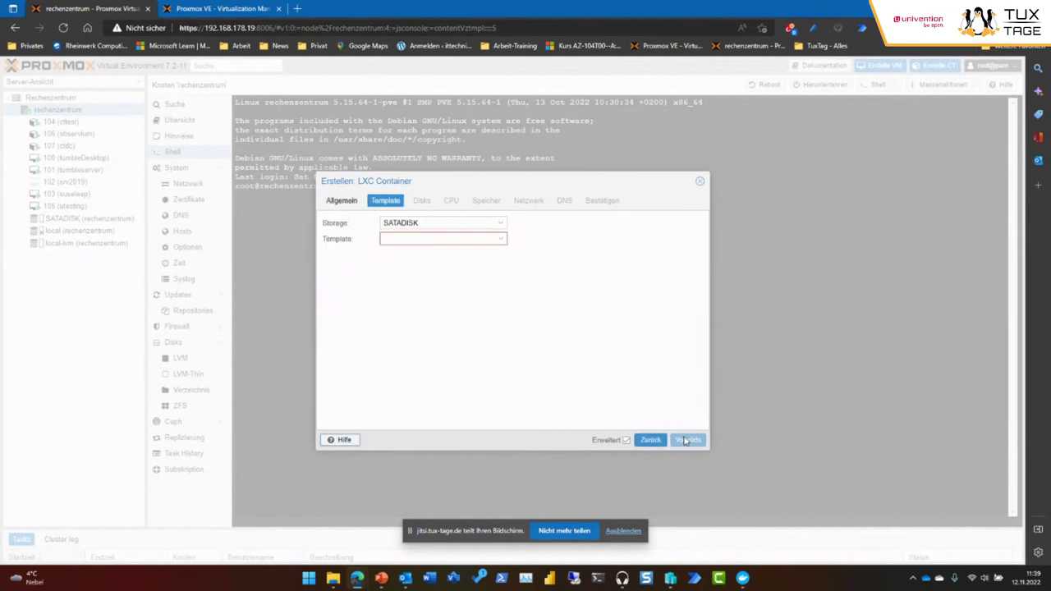
click(503, 225)
click(469, 265)
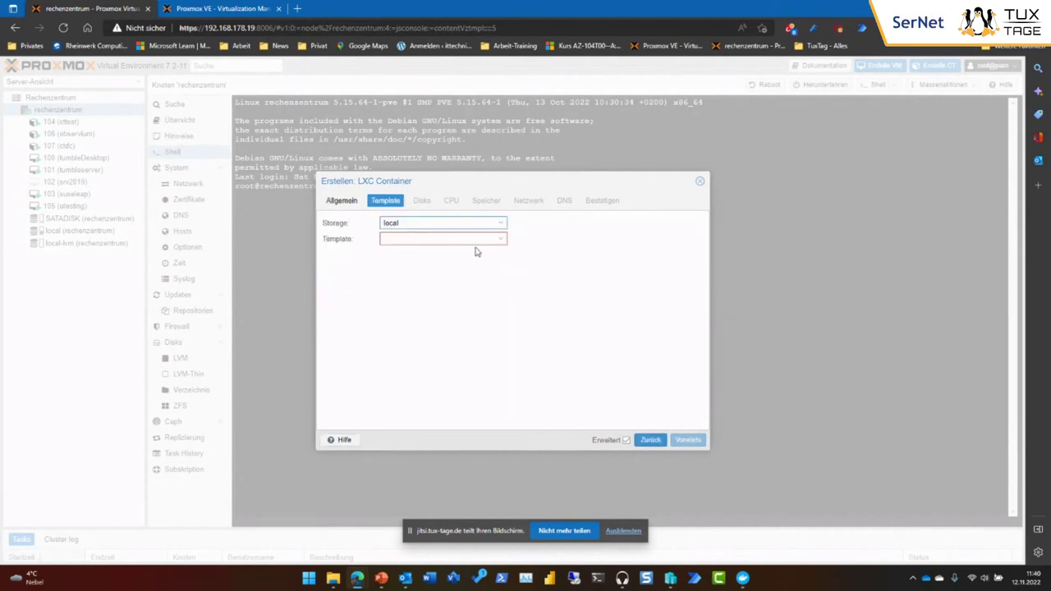
click(500, 239)
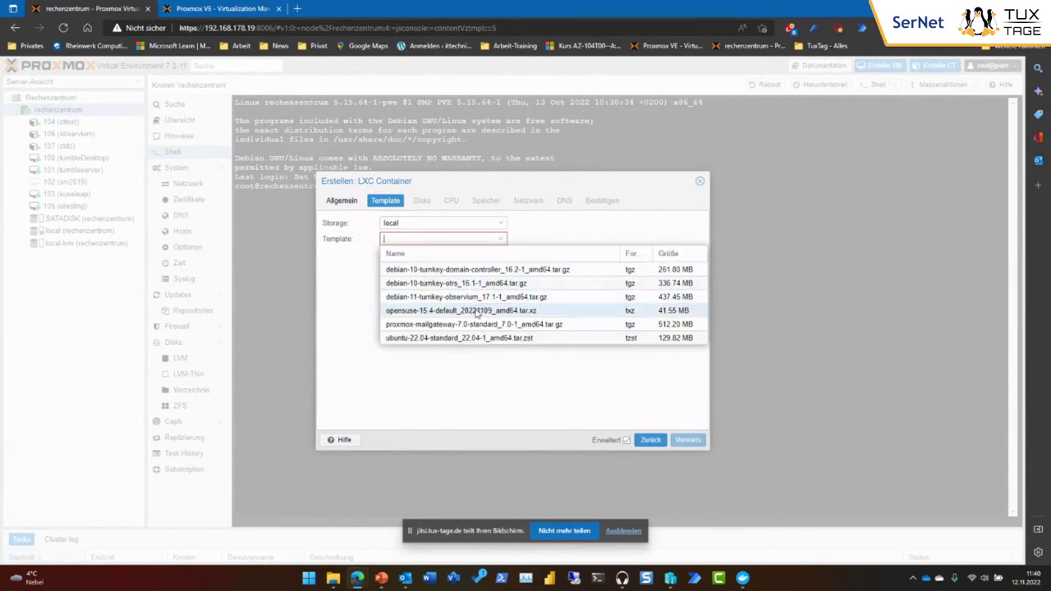
click(477, 311)
Keep default disk, CPU and memory, set IPv4 to DHCP, and create container 108.
click(687, 441)
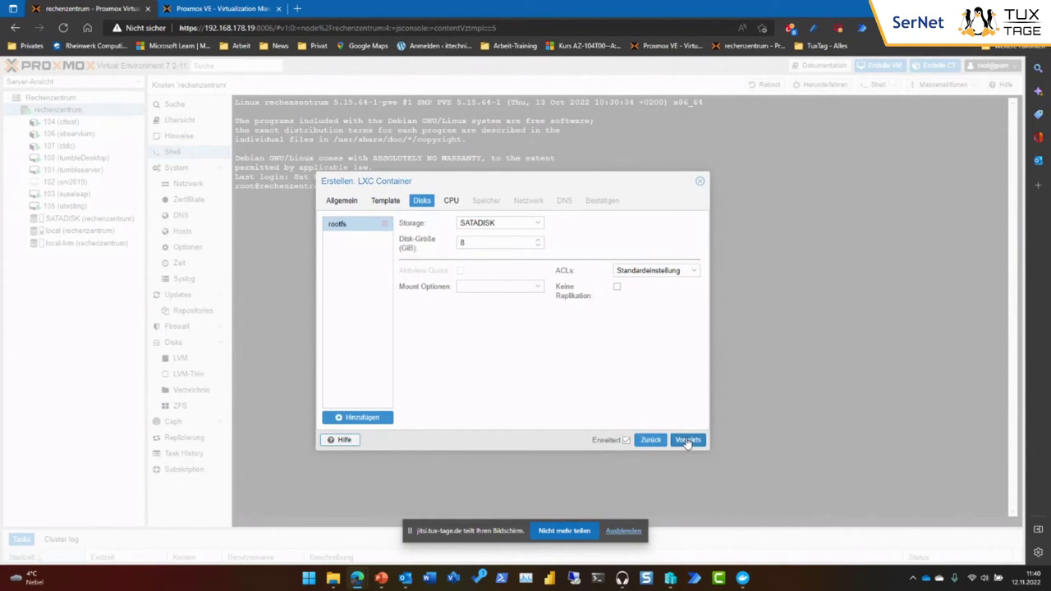
click(687, 441)
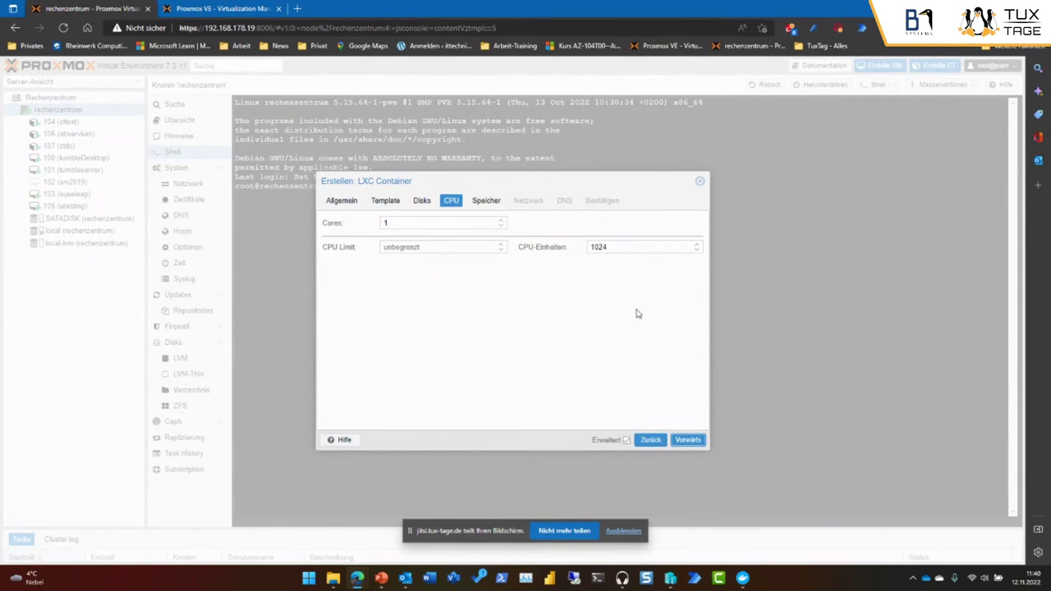
click(688, 440)
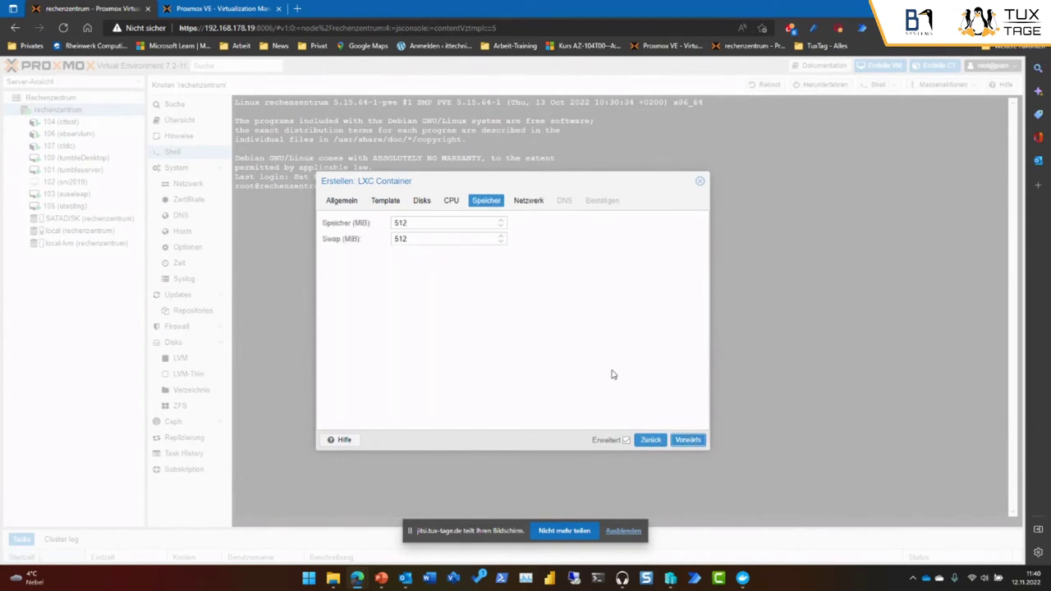
click(688, 441)
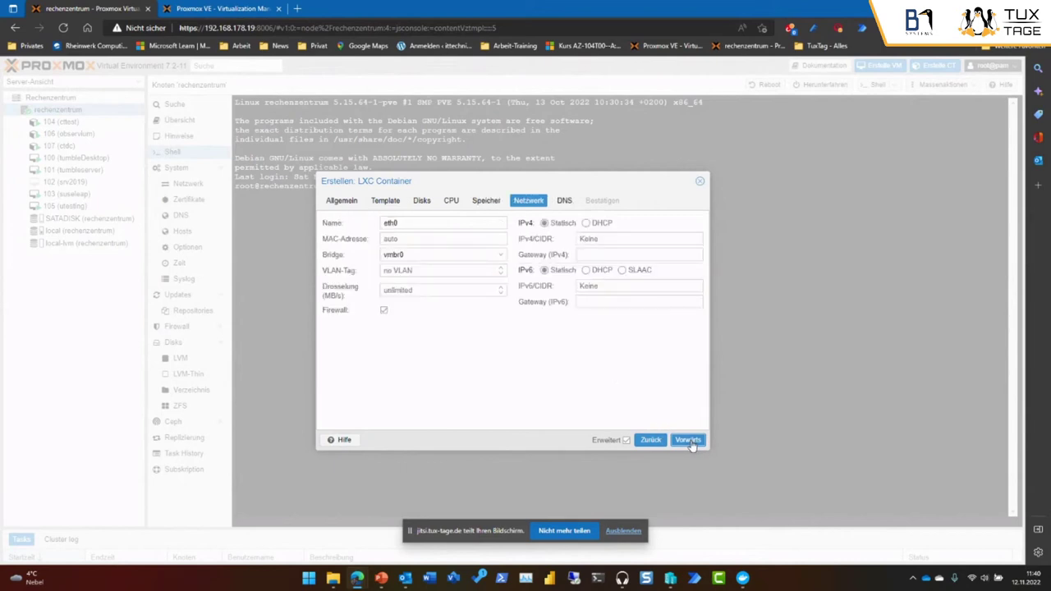
click(586, 224)
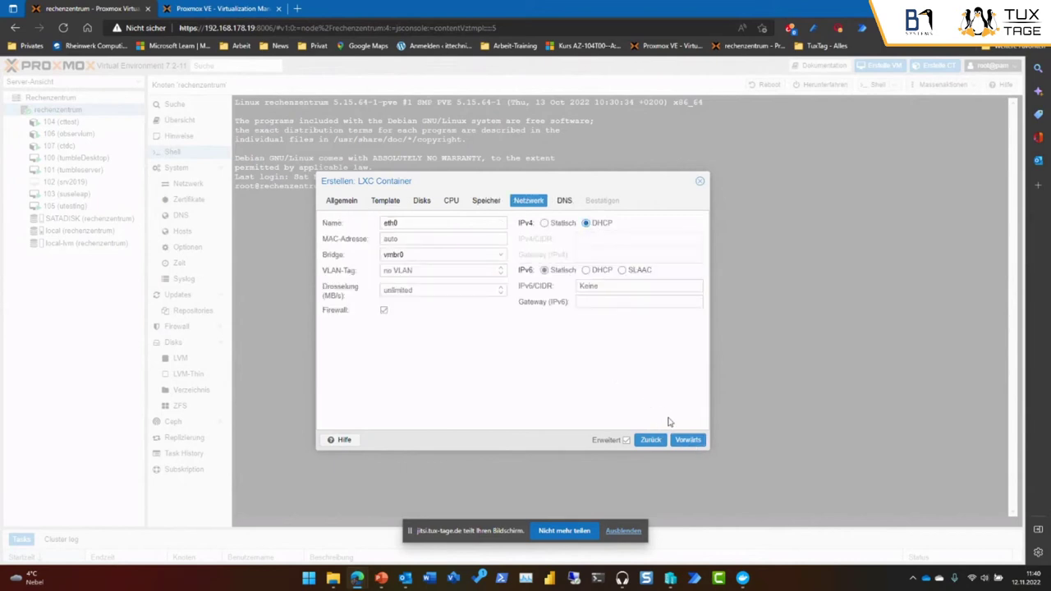
click(686, 441)
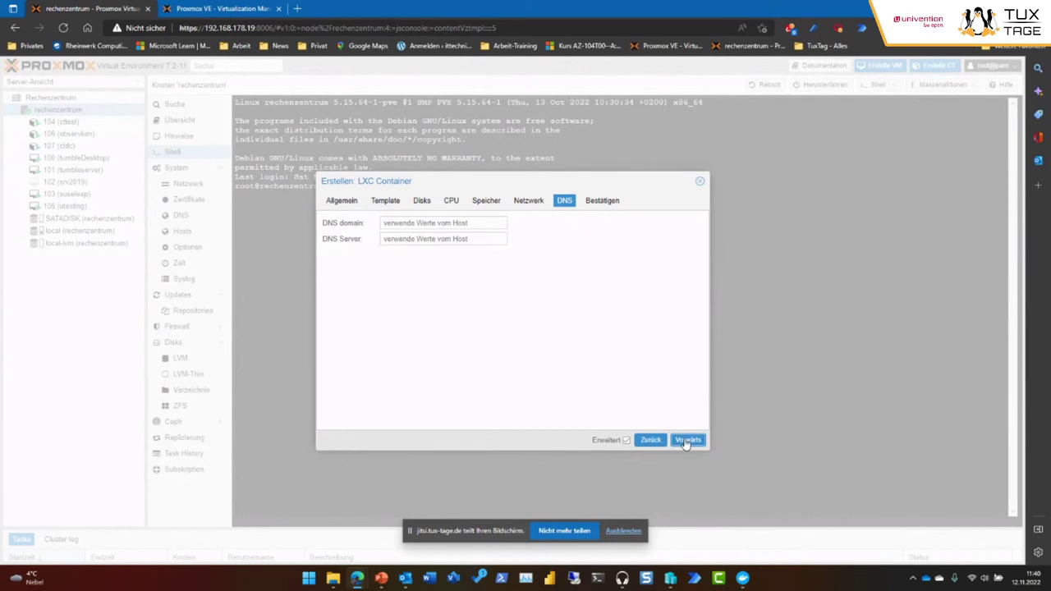
click(687, 441)
click(683, 441)
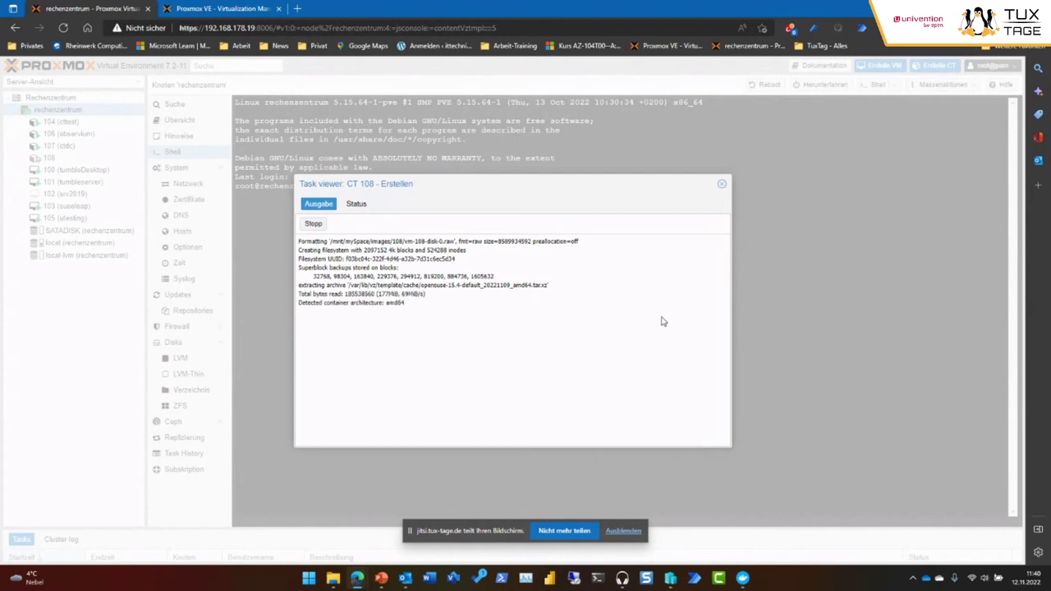
Select container 108 (tuxtage), start it, and open its console.
click(722, 184)
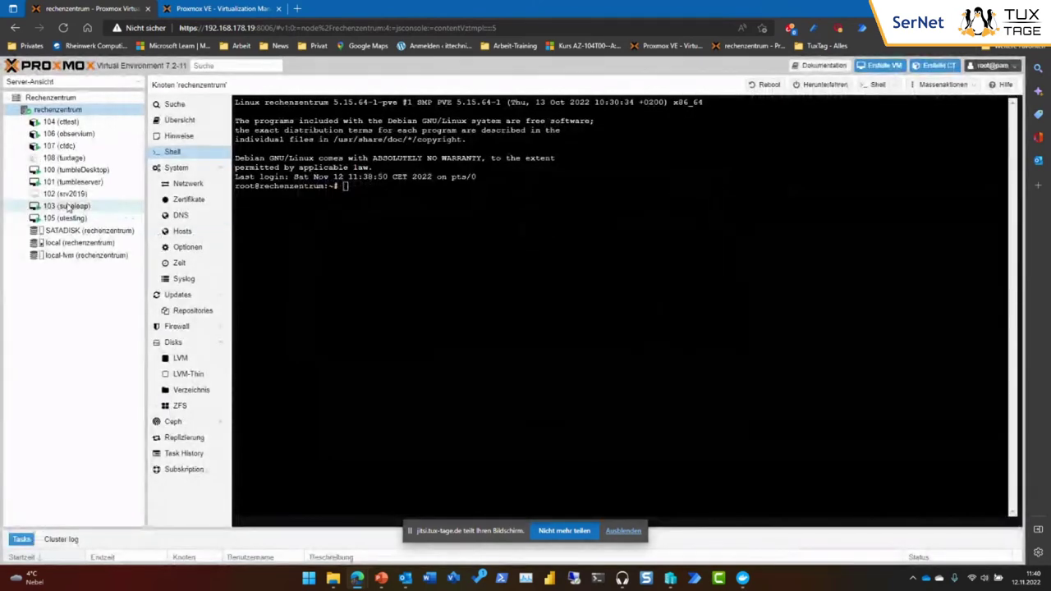
click(70, 159)
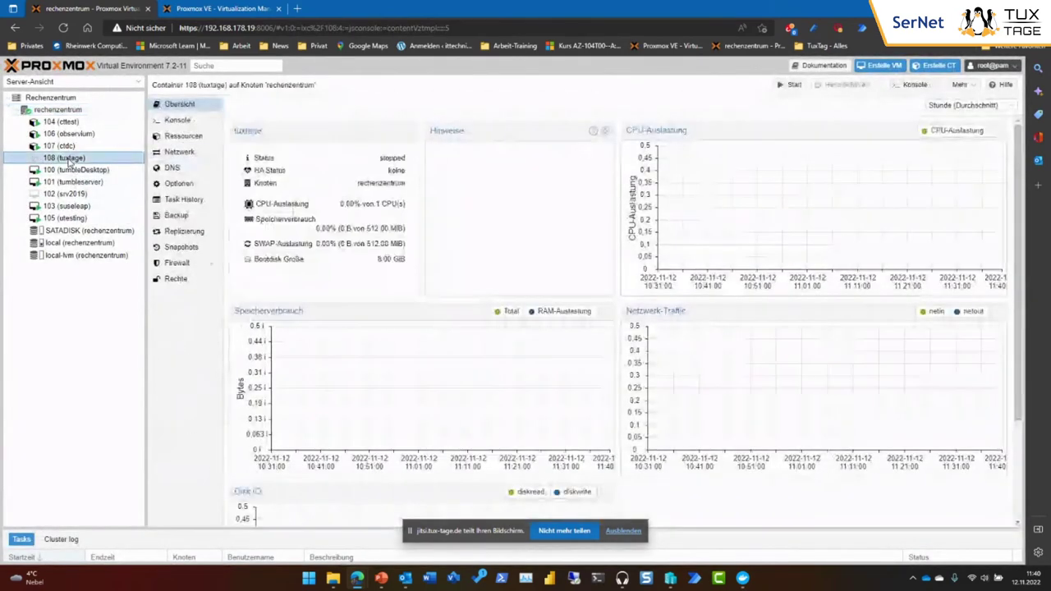
click(797, 89)
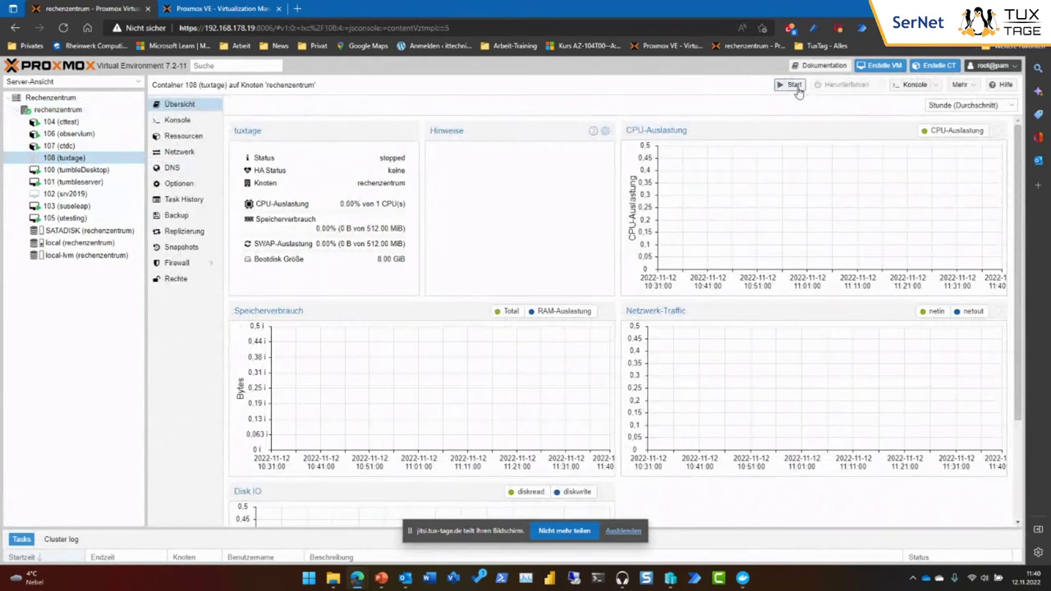
click(188, 122)
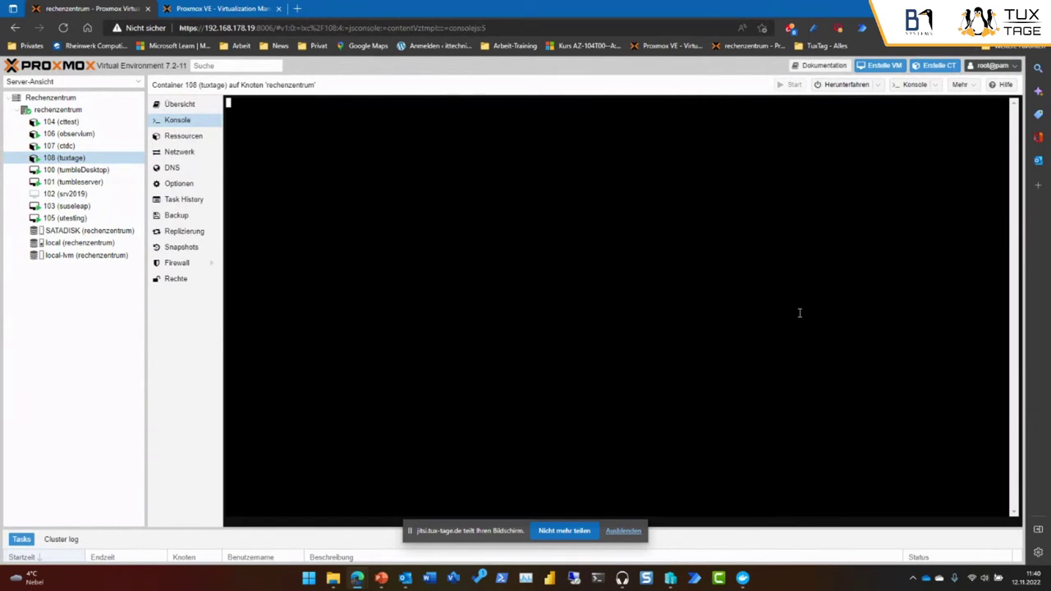
Log in as root on the container console and run zypper dup.
key(Return)
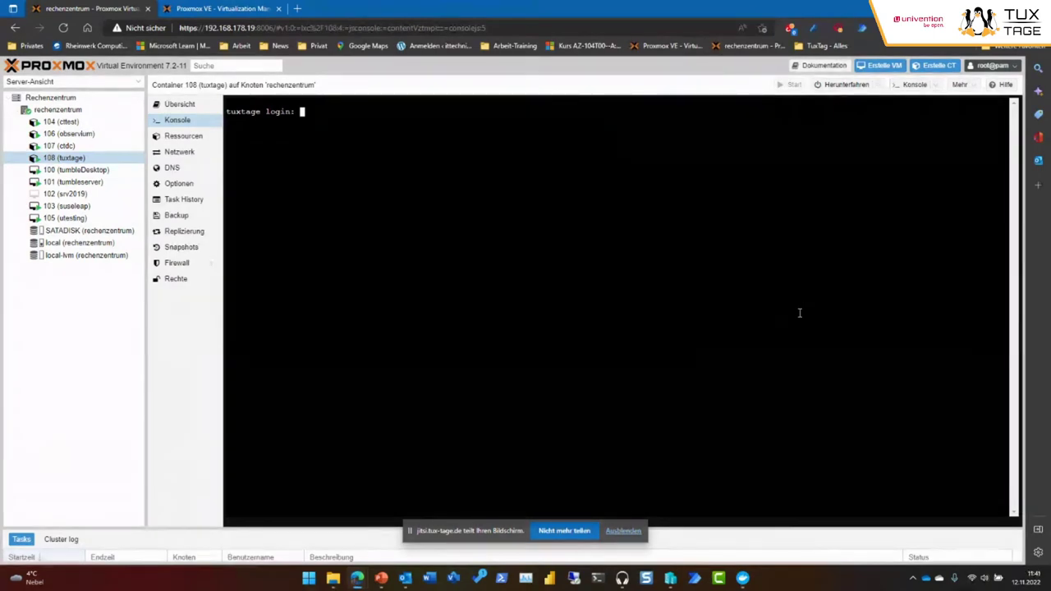
text(root)
key(Return)
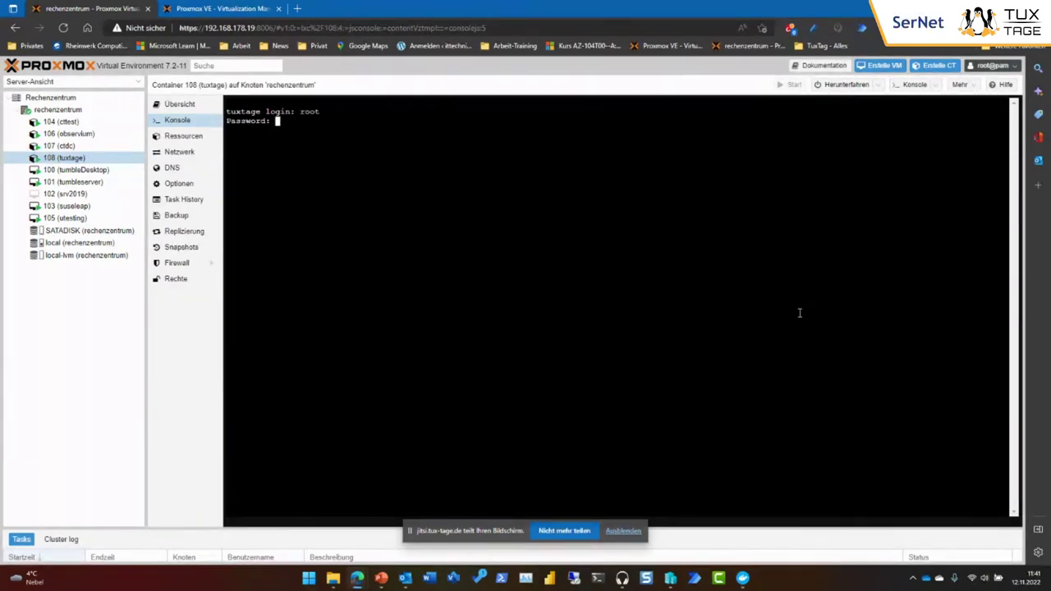
key(Return)
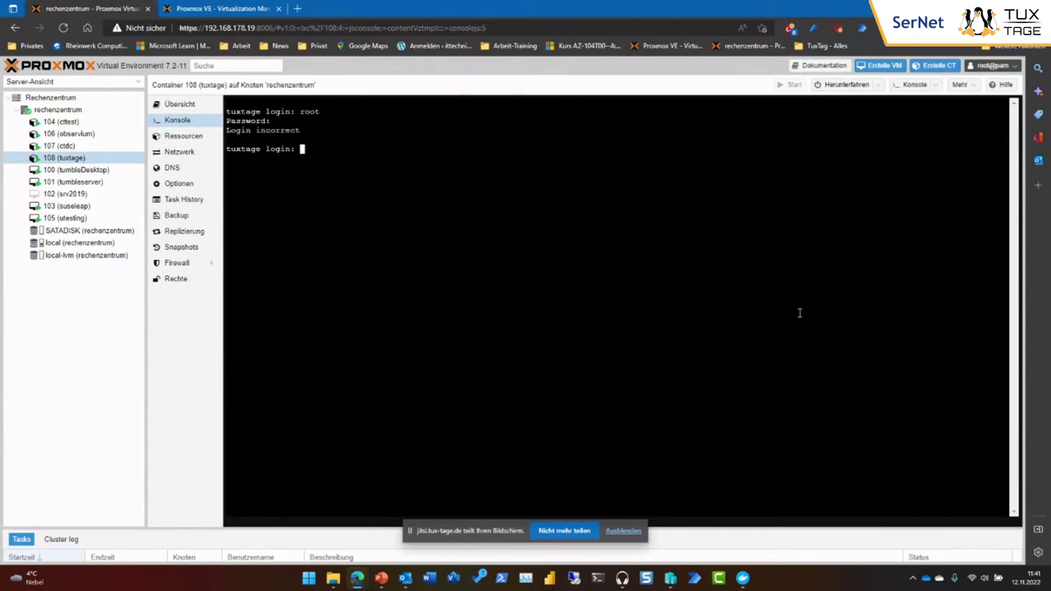
text(root)
key(Return)
key(Return)
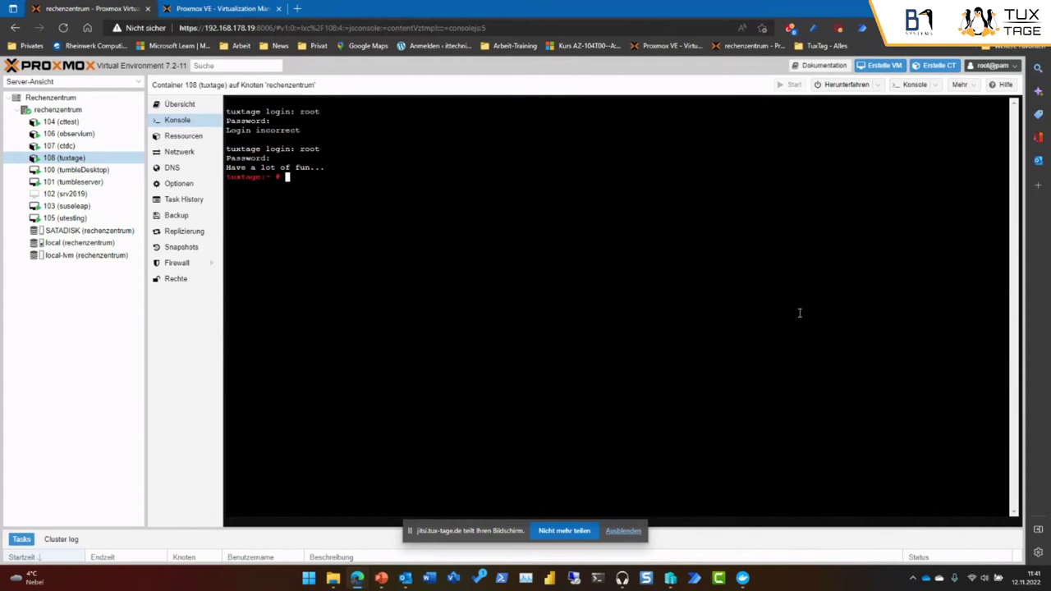
text(zypper dup)
Run zypper dup in container 108, confirm with y, then clear the console.
key(Return)
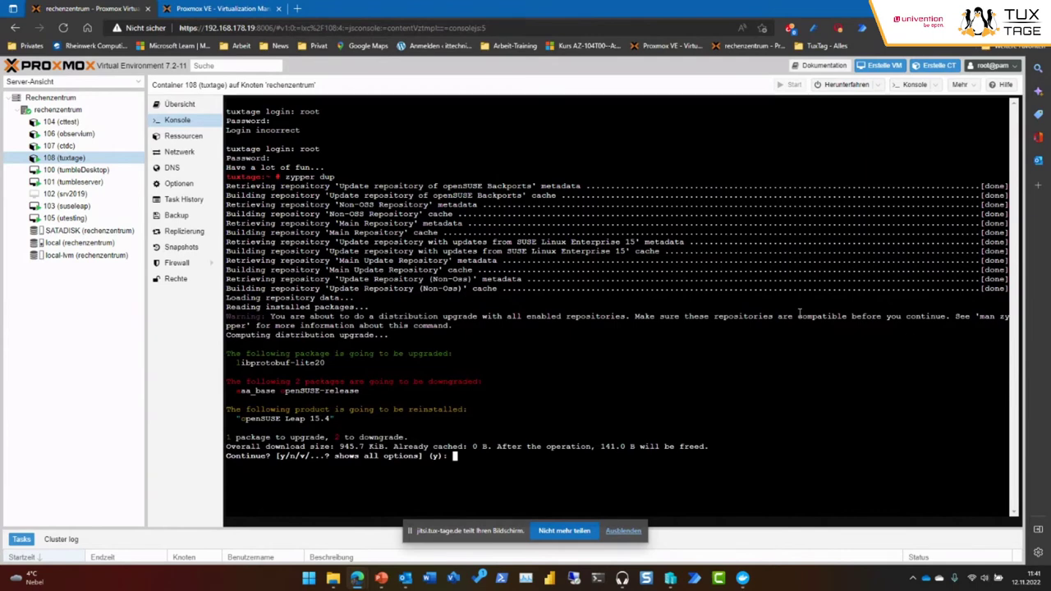
text(y)
key(Return)
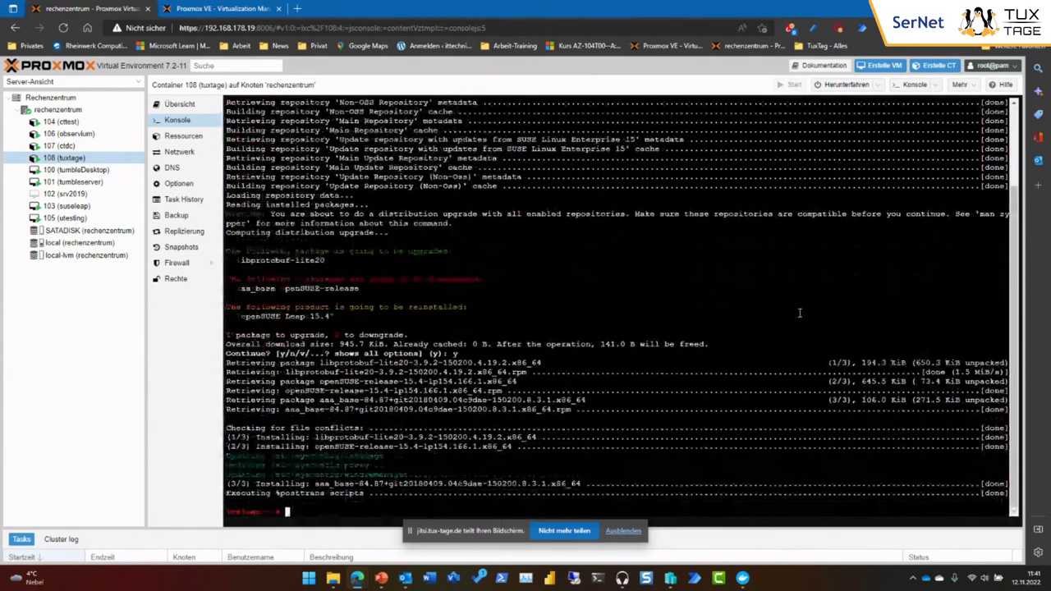
text(clear)
key(Return)
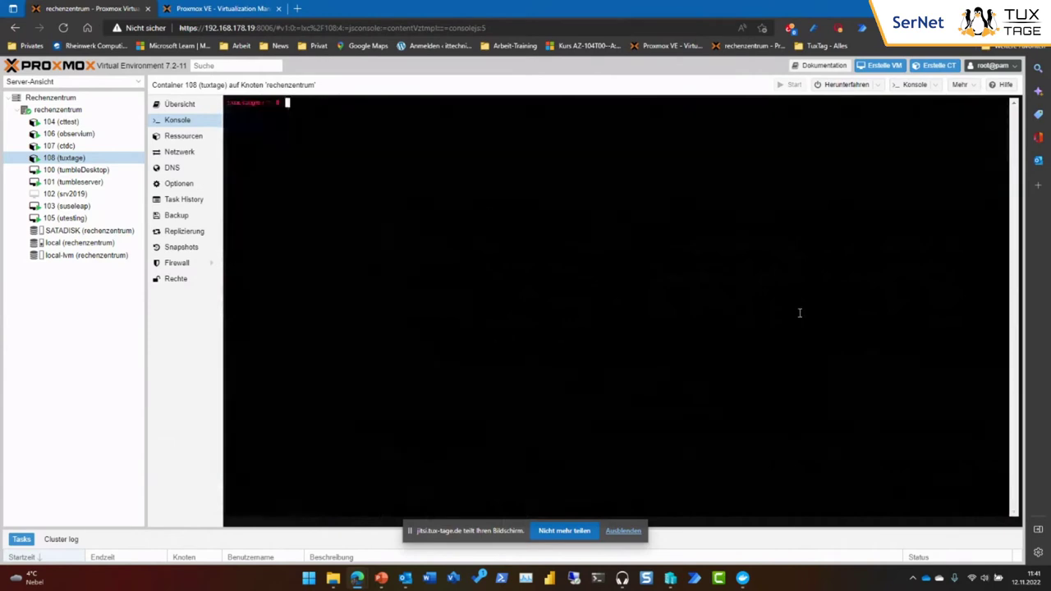
List the container's network addresses with ip a, then try running yast.
text(ip a)
key(Return)
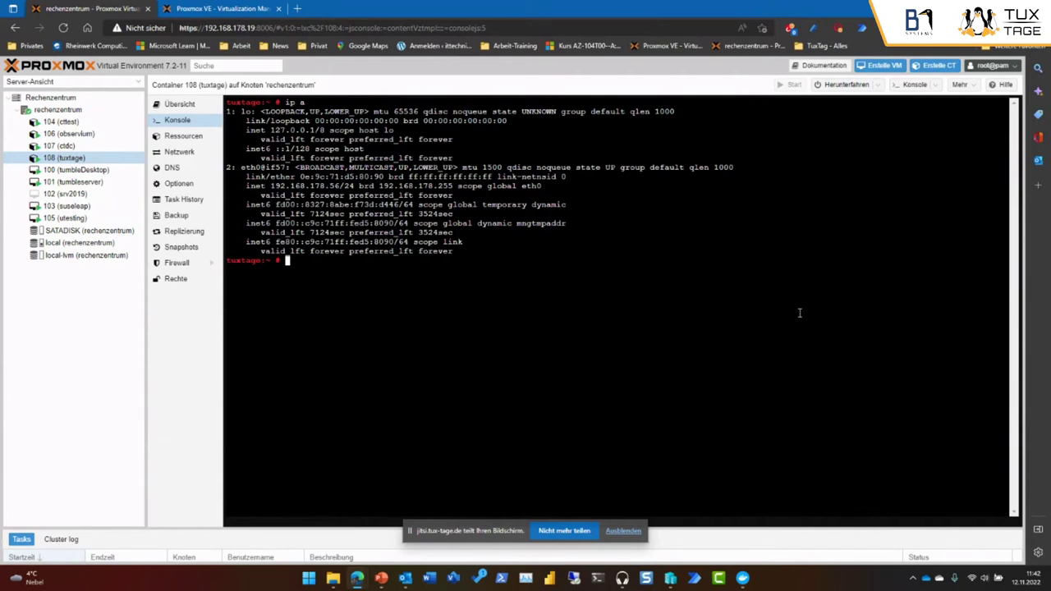
text(yast)
key(Return)
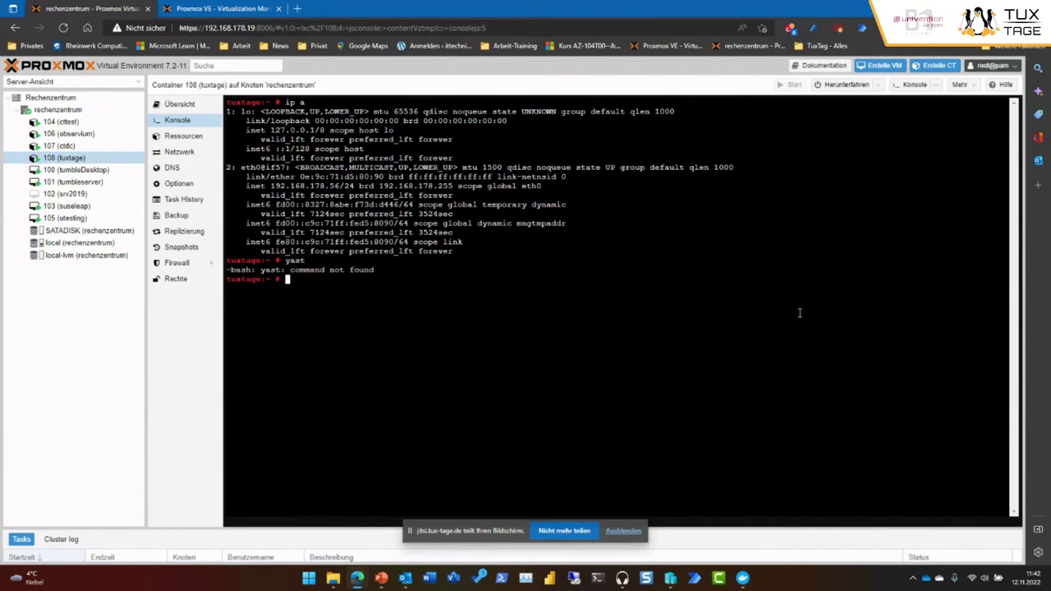
Try installing YaST with 'zypper i yast', then select the tumbleDesktop VM.
text(zypper ins)
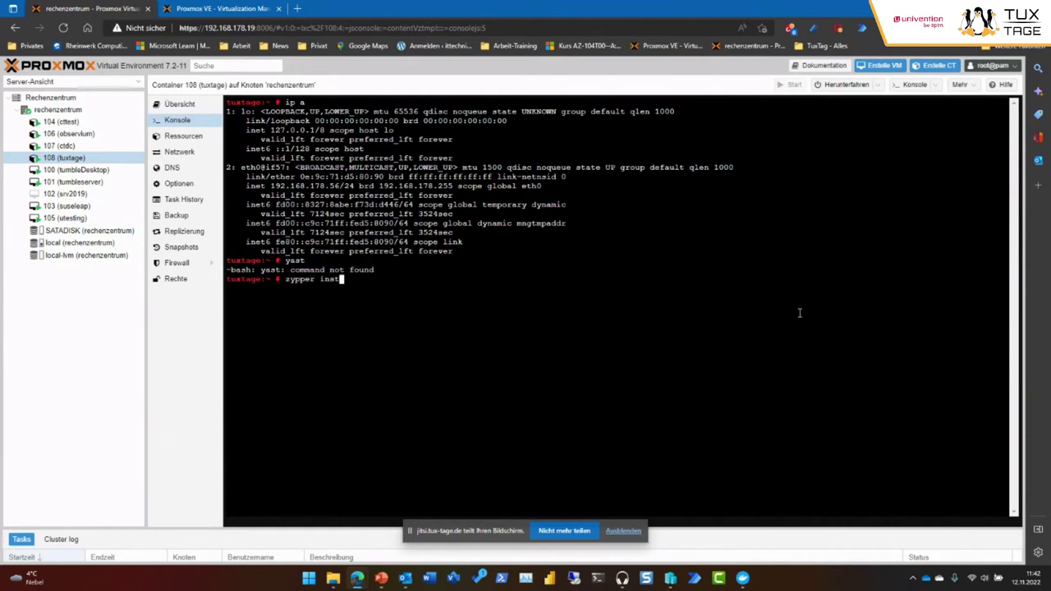
key(BackSpace)
text(yastz)
key(BackSpace)
key(Return)
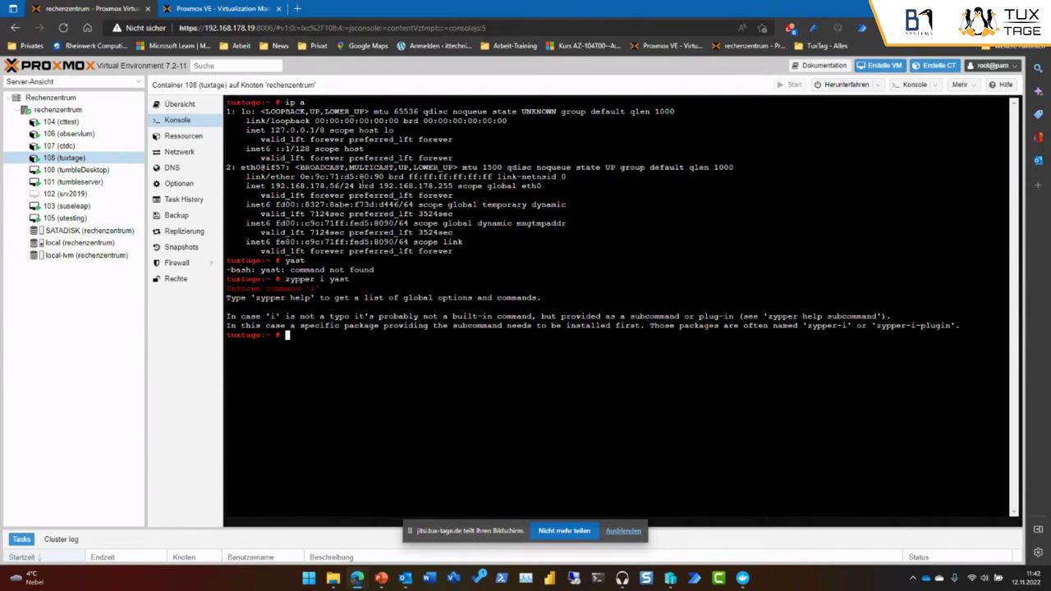
click(83, 171)
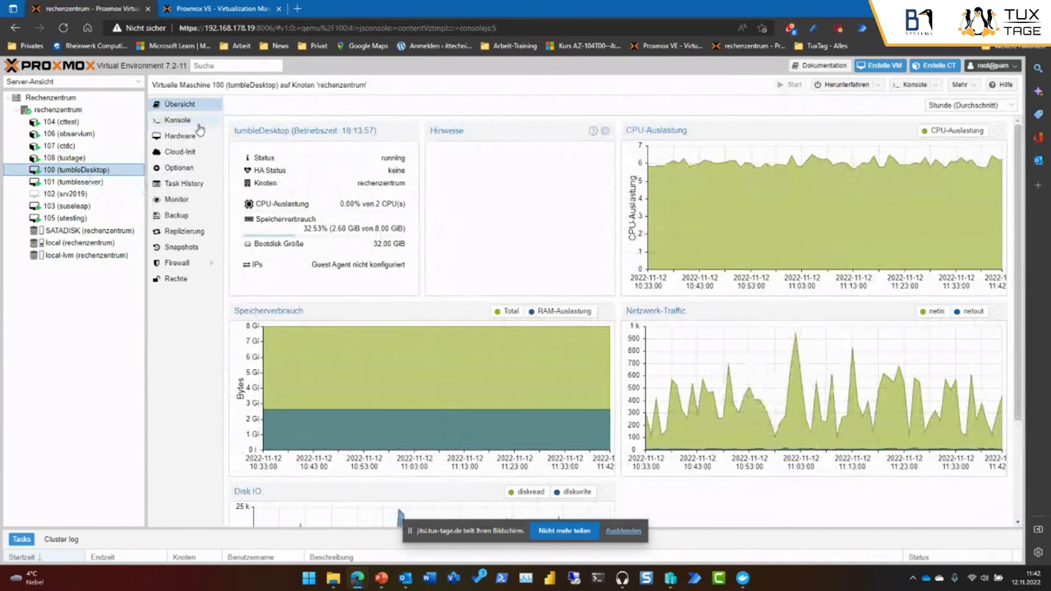
Open VM 100 (tumbleDesktop)'s console and unlock the desktop with the session password.
click(193, 121)
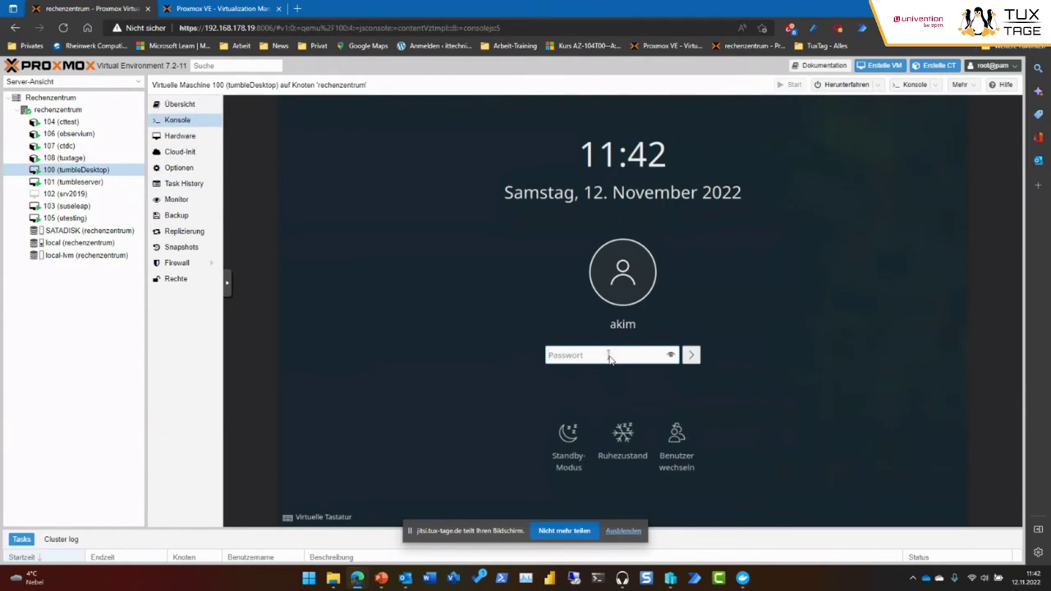
text(••••••••••)
key(Return)
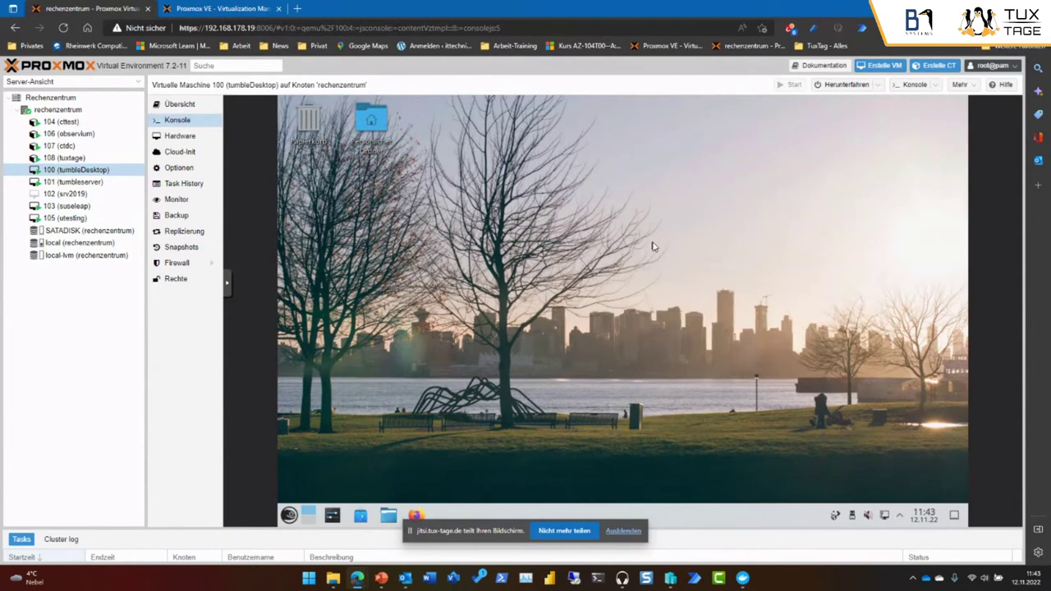
Launch Firefox inside the tumbleDesktop VM, close it, then open the TuxTag bookmark folder.
click(289, 516)
mouse_move(353, 373)
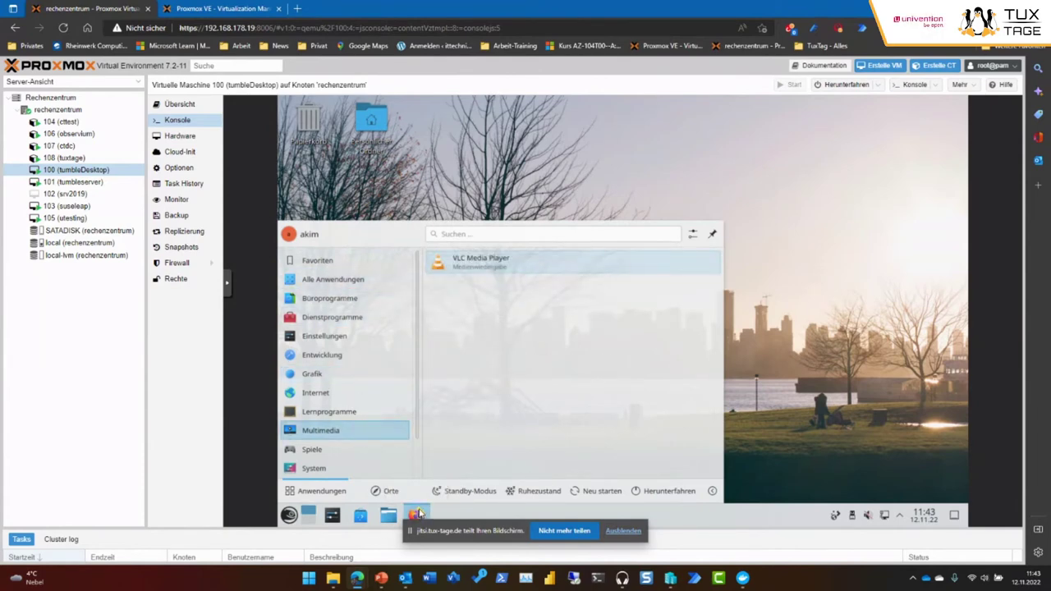
click(417, 515)
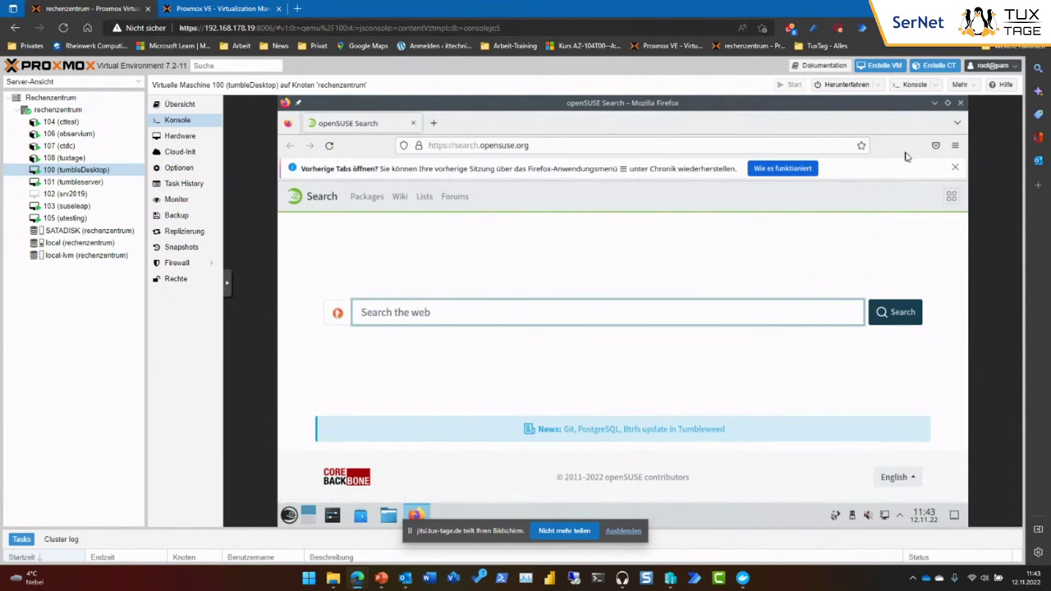
click(959, 102)
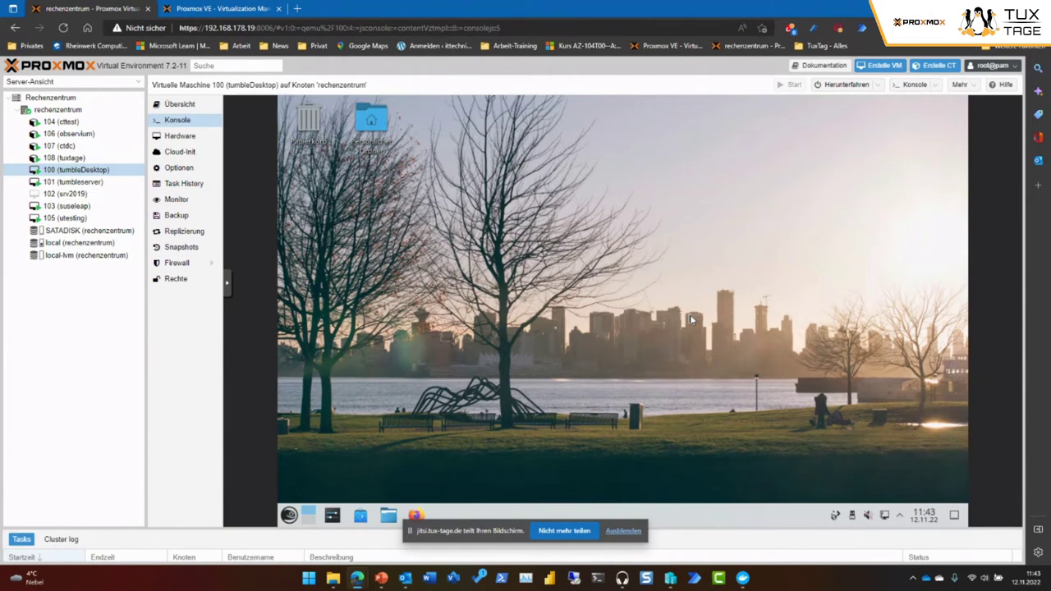
click(842, 47)
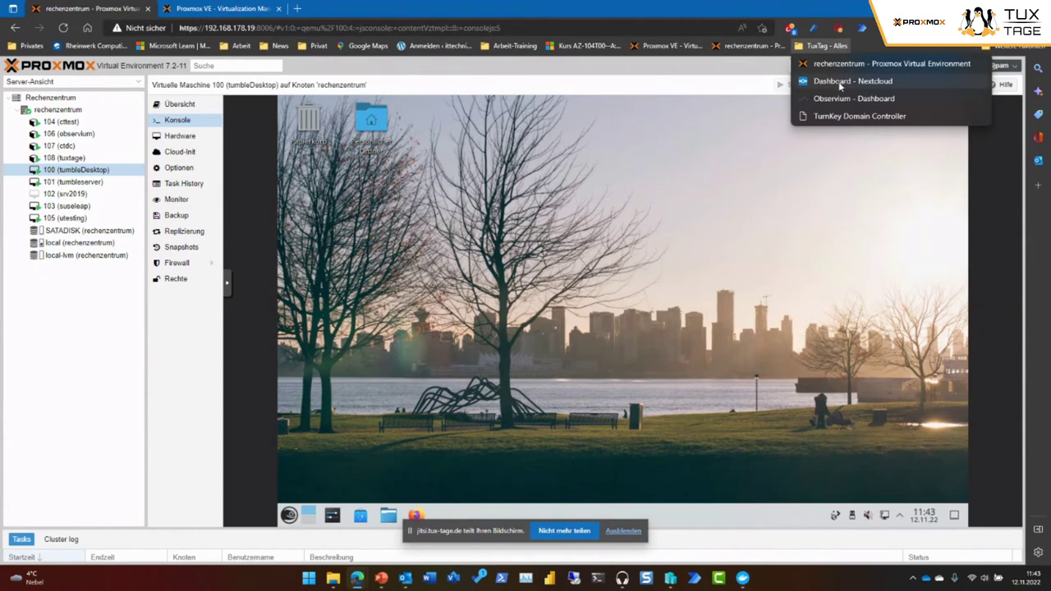
Open the Nextcloud dashboard, pass through Mail to Files, and open the Documents folder.
click(839, 82)
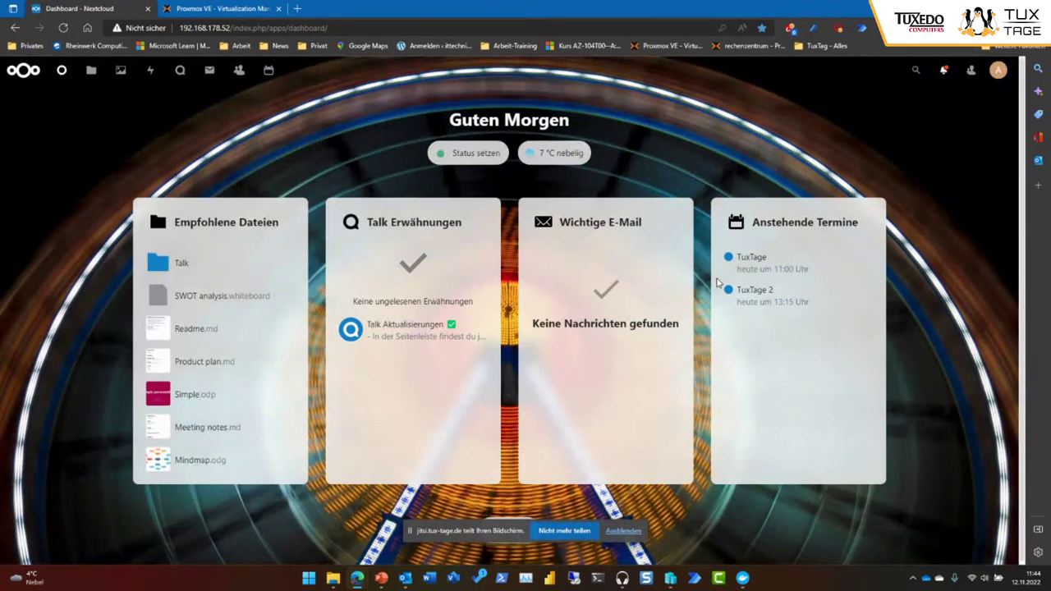
click(208, 72)
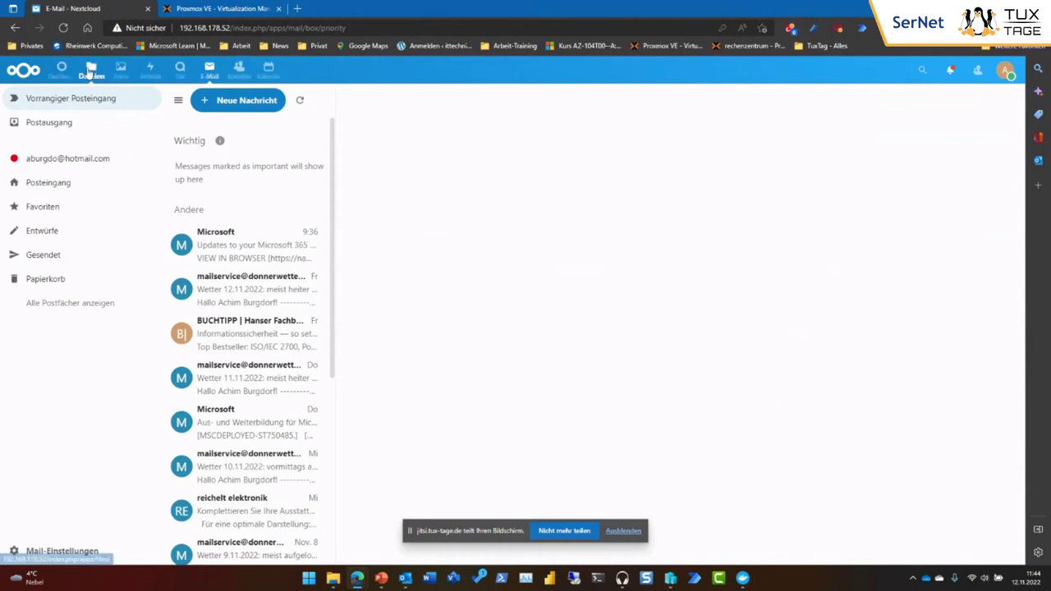
click(91, 70)
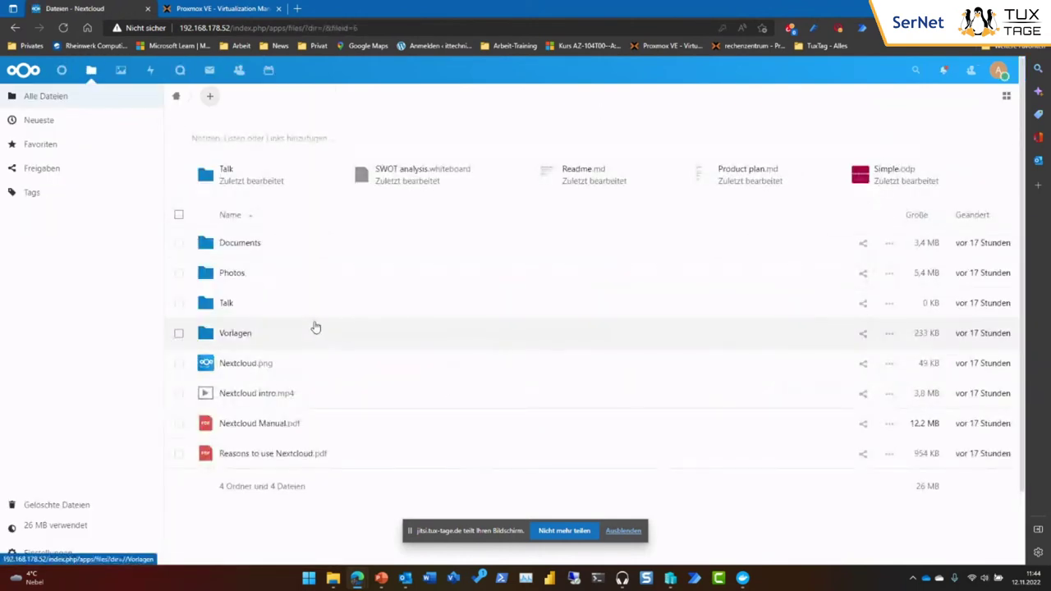
click(280, 249)
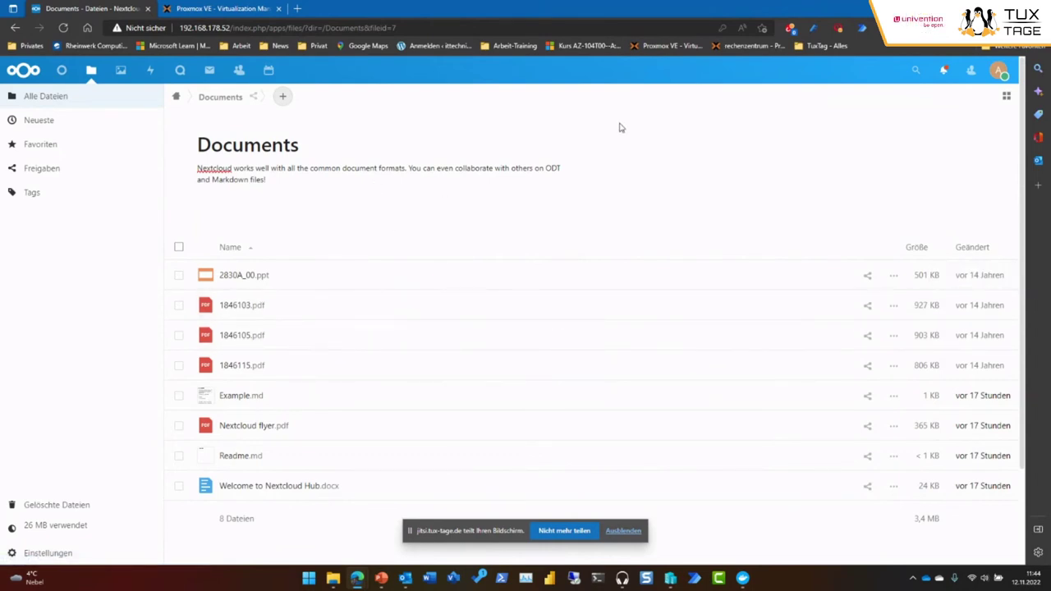
click(809, 47)
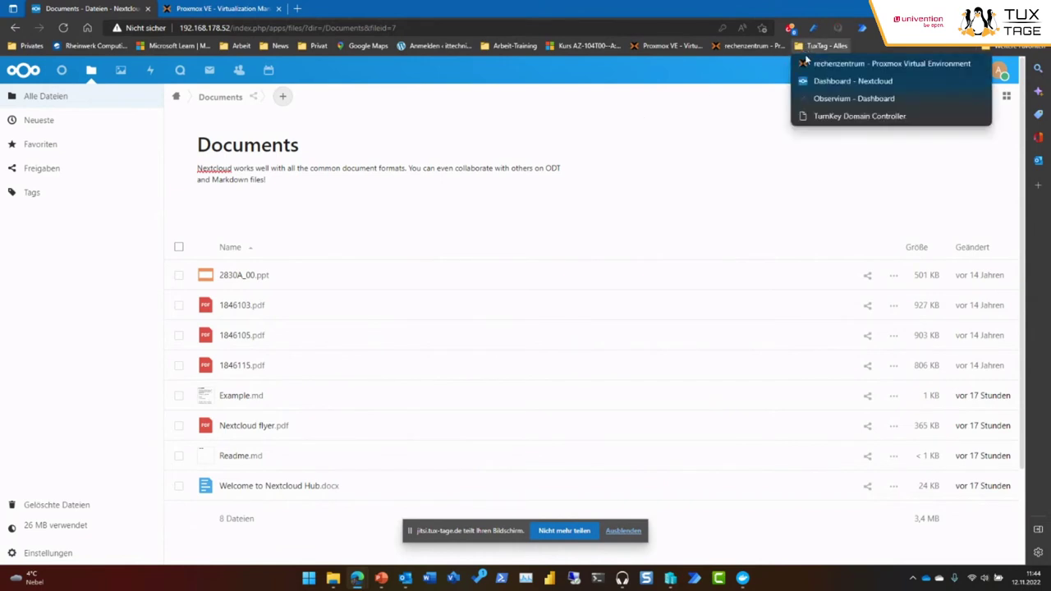
Log in to the Observium dashboard with the saved credentials, then start a new tab.
click(816, 100)
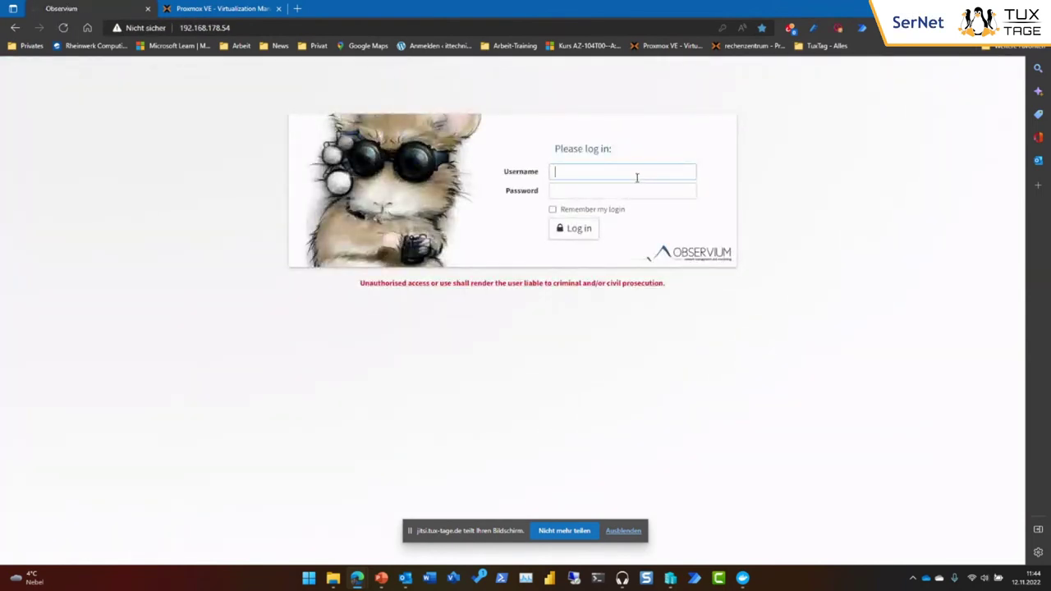
text(admin)
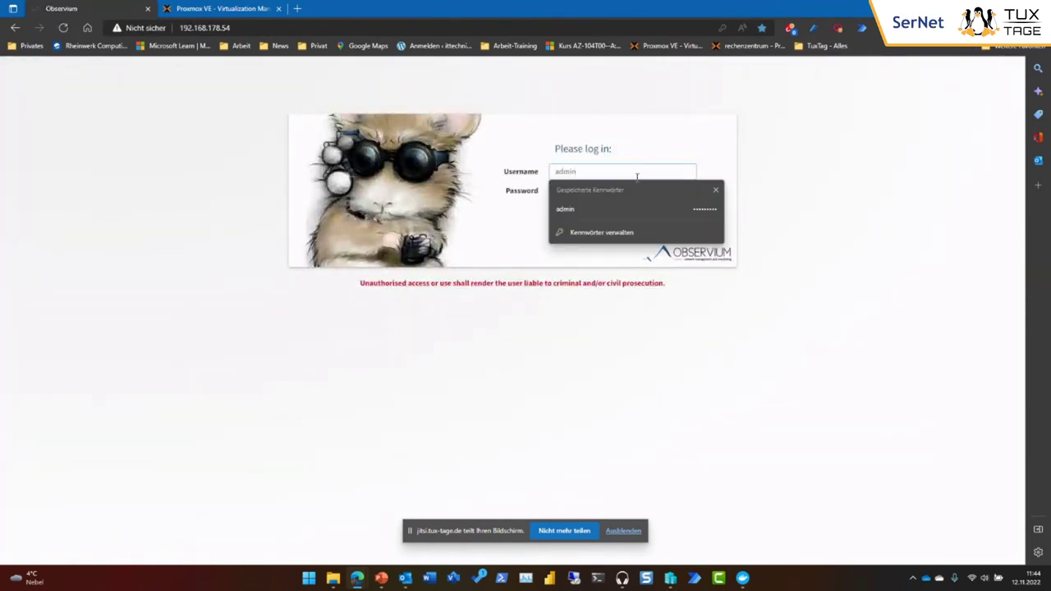
click(578, 208)
click(574, 228)
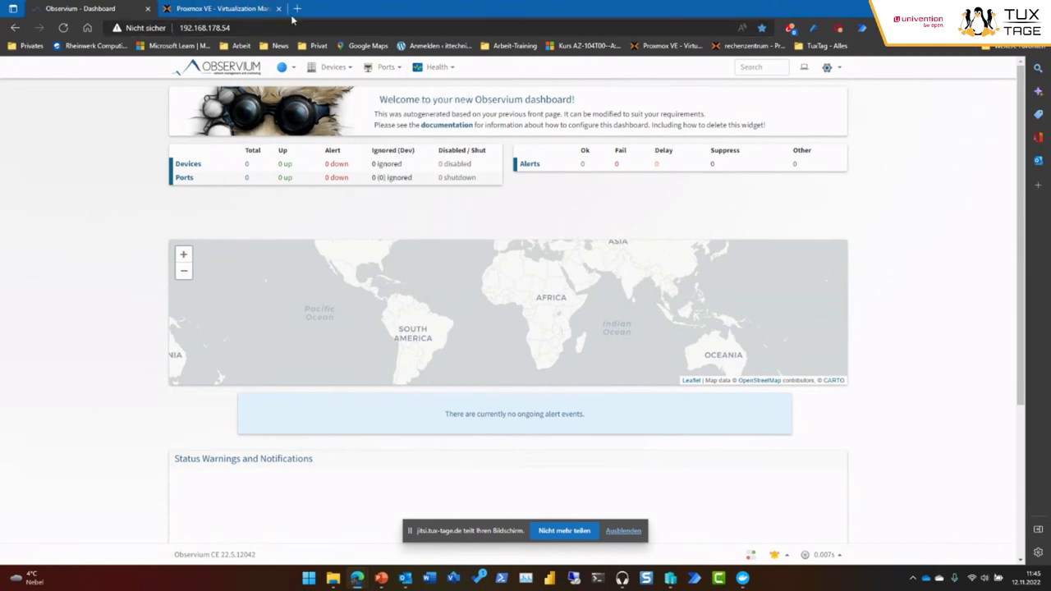
click(297, 8)
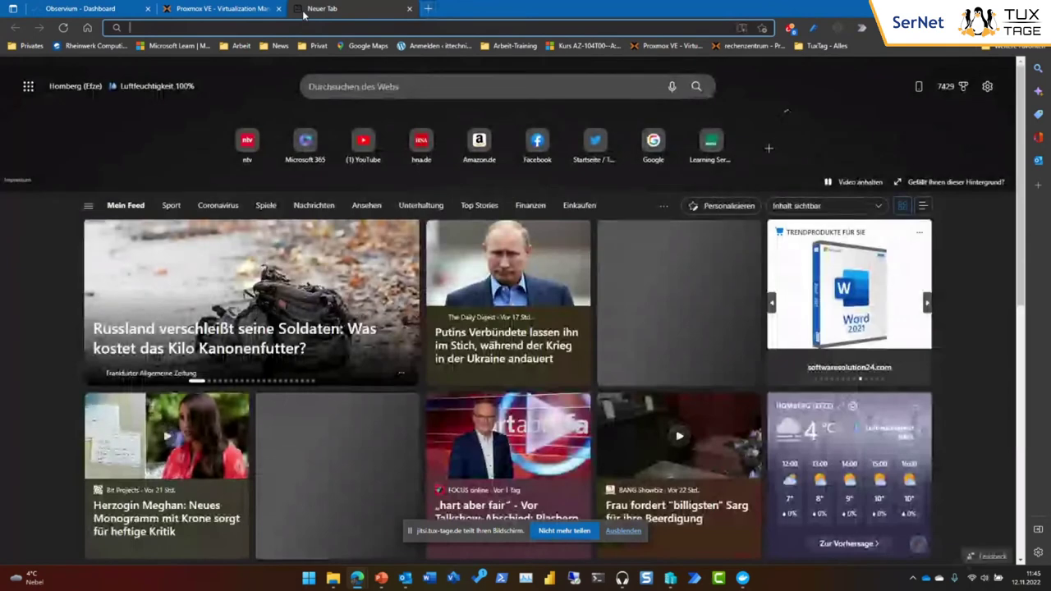
Search 'turnkey linux', go to turnkeylinux.org and open the Observium appliance page.
text(turnkey linux)
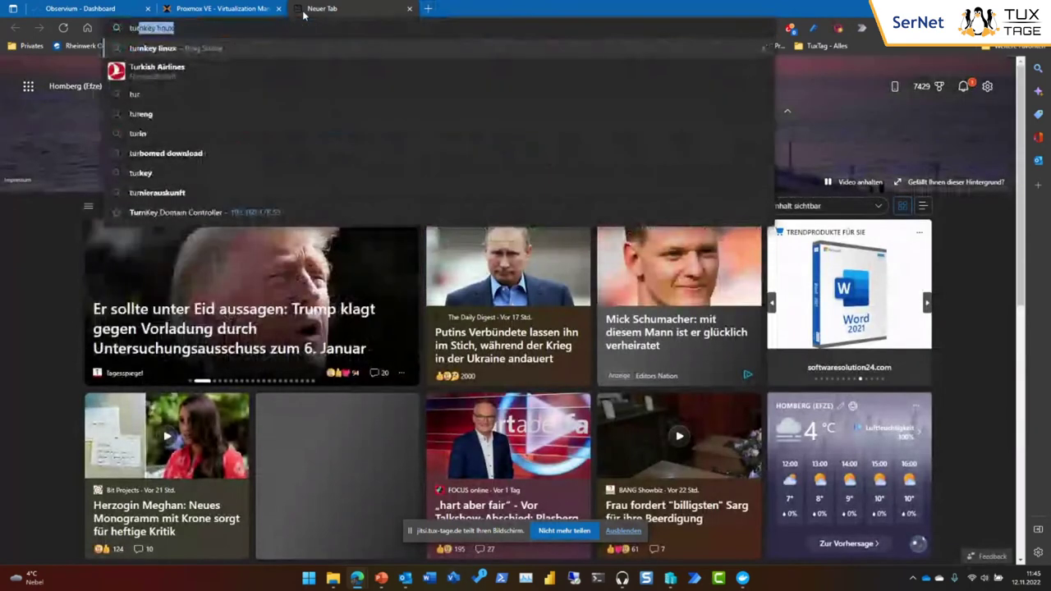
key(Return)
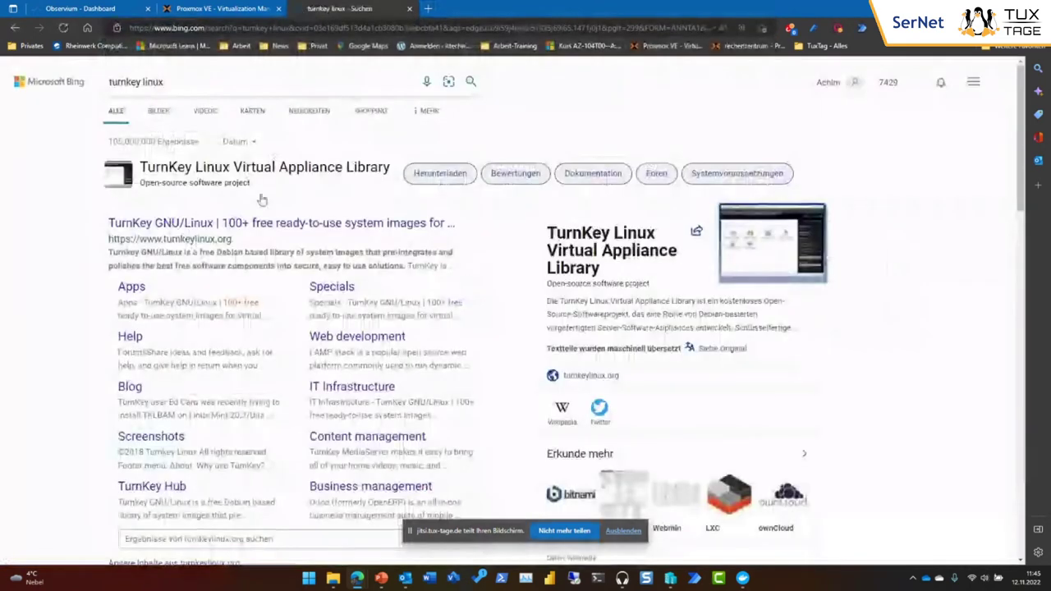
click(256, 233)
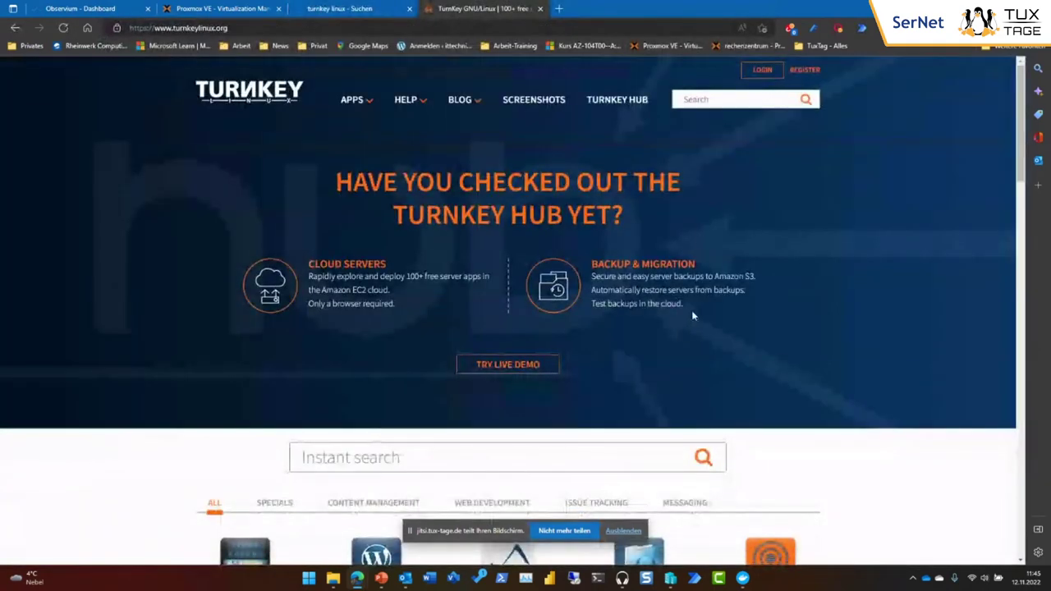
scroll(741, 321, down, 2)
scroll(743, 324, down, 3)
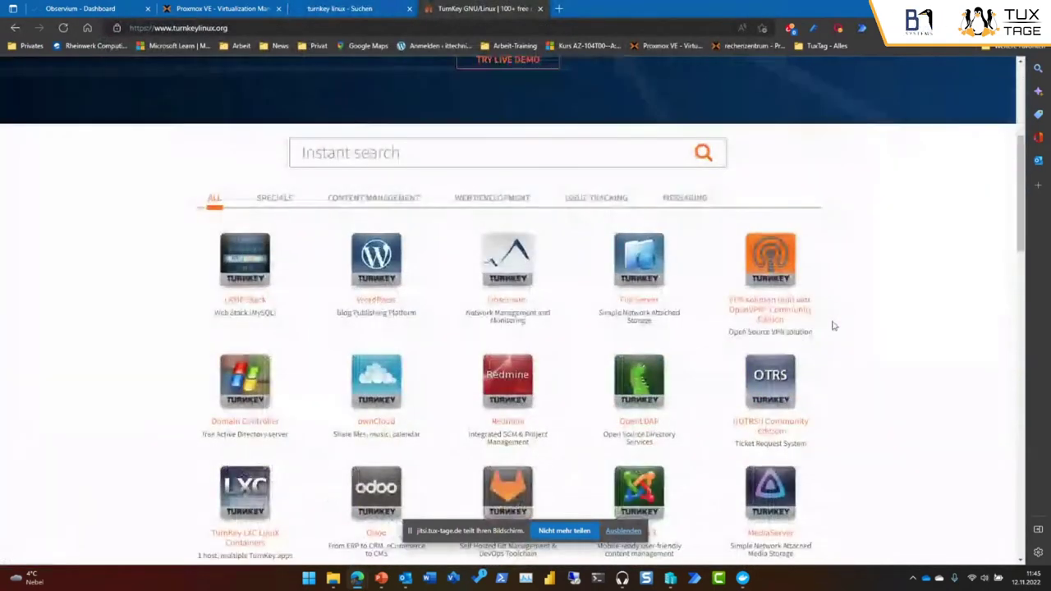
scroll(830, 324, down, 1)
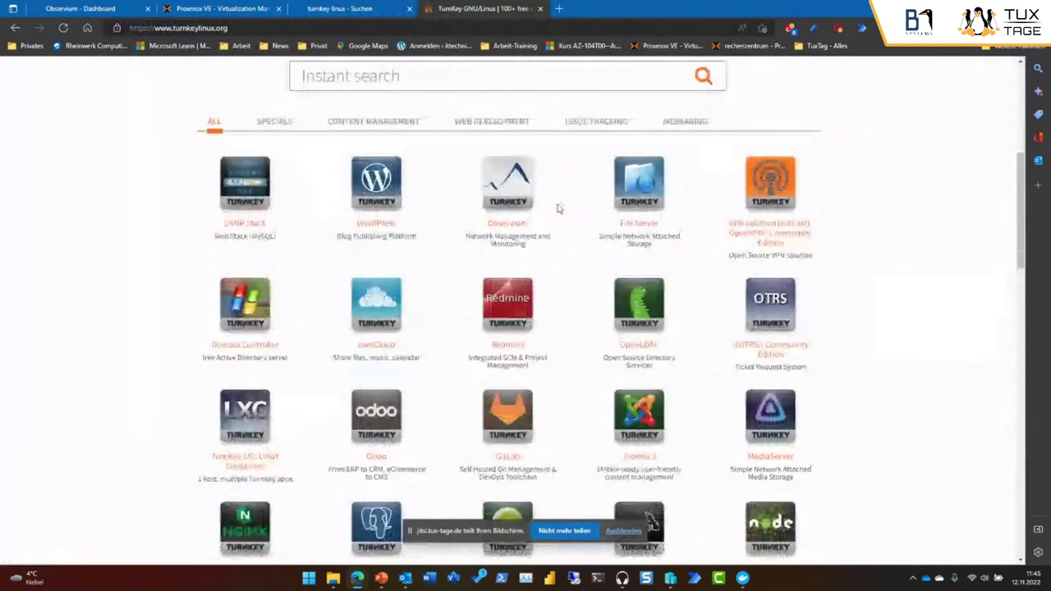
click(517, 202)
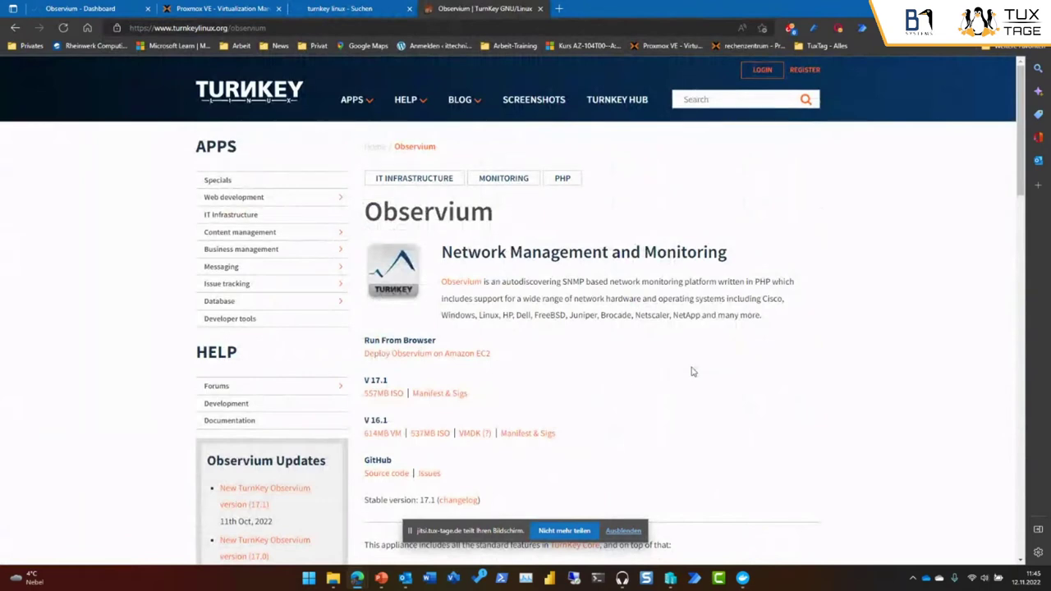
Scroll down the Observium appliance page and enlarge the Linux Overview screenshot.
scroll(692, 370, down, 3)
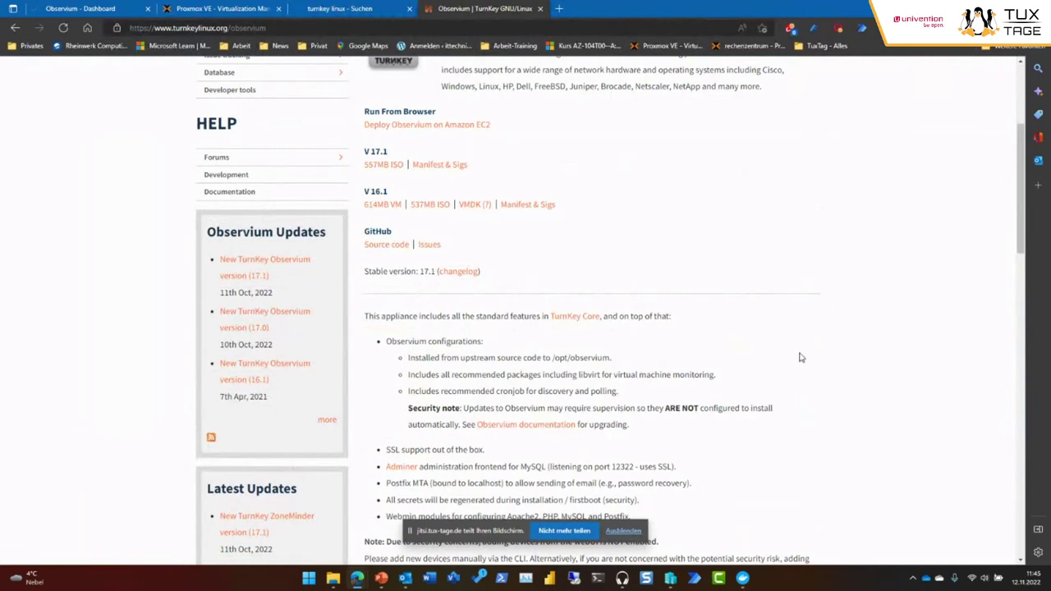
scroll(801, 357, down, 3)
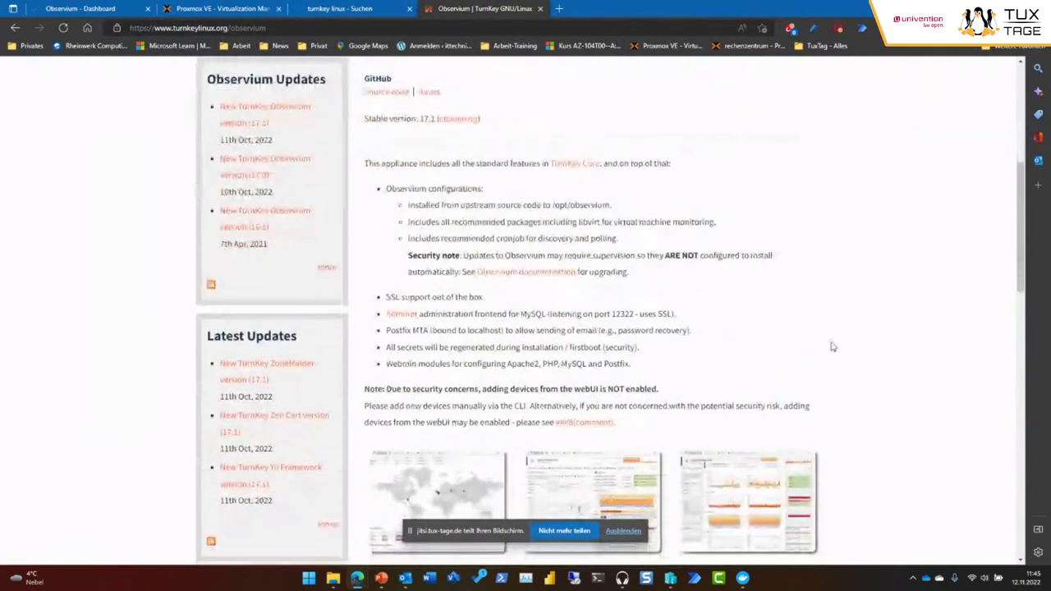
scroll(831, 346, down, 1)
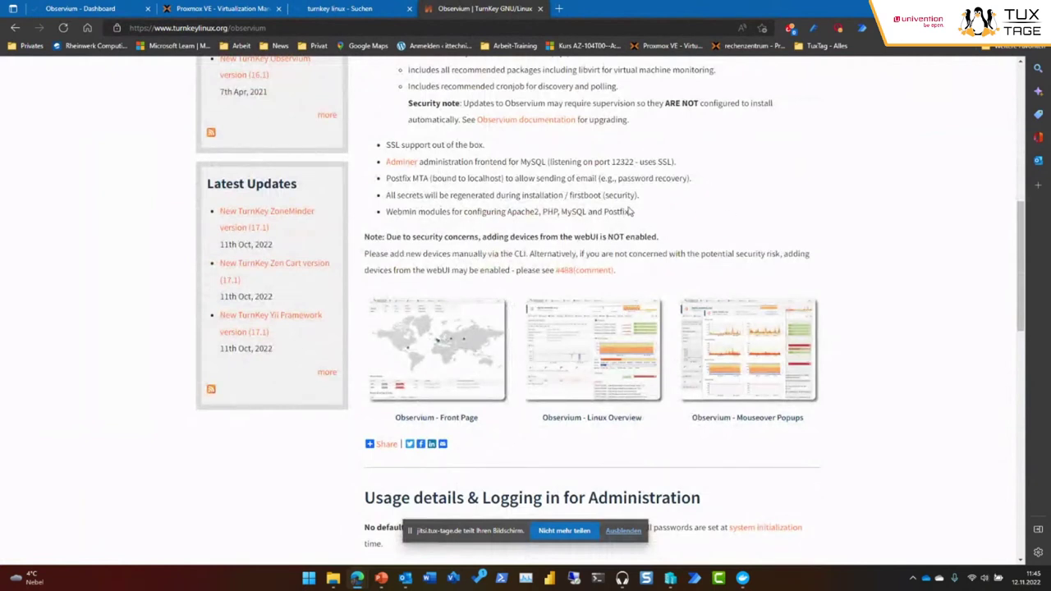
click(601, 334)
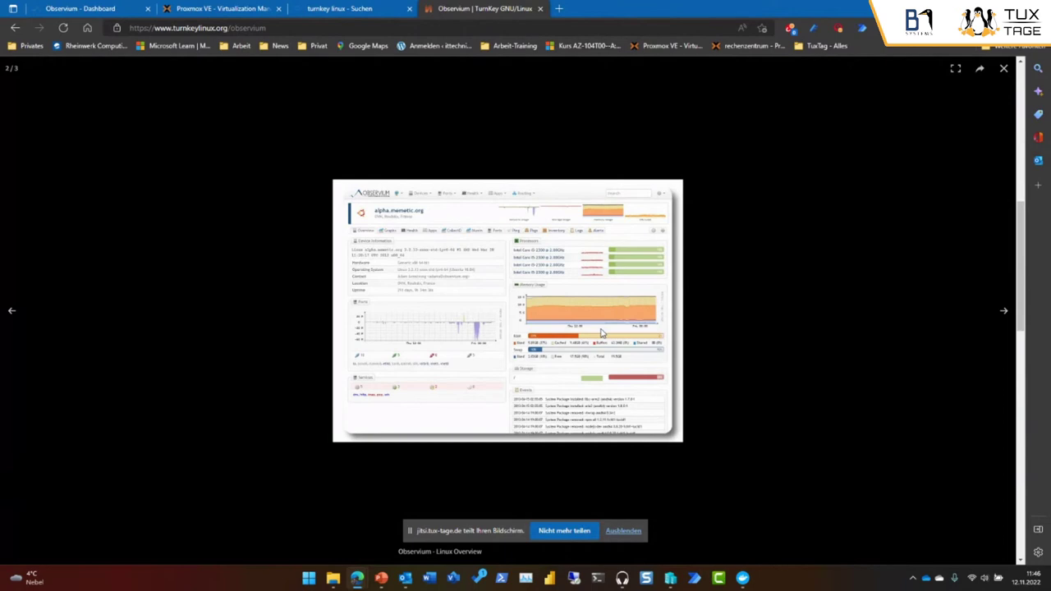
Close the Observium appliance and search result tabs, returning to the Observium dashboard.
click(540, 8)
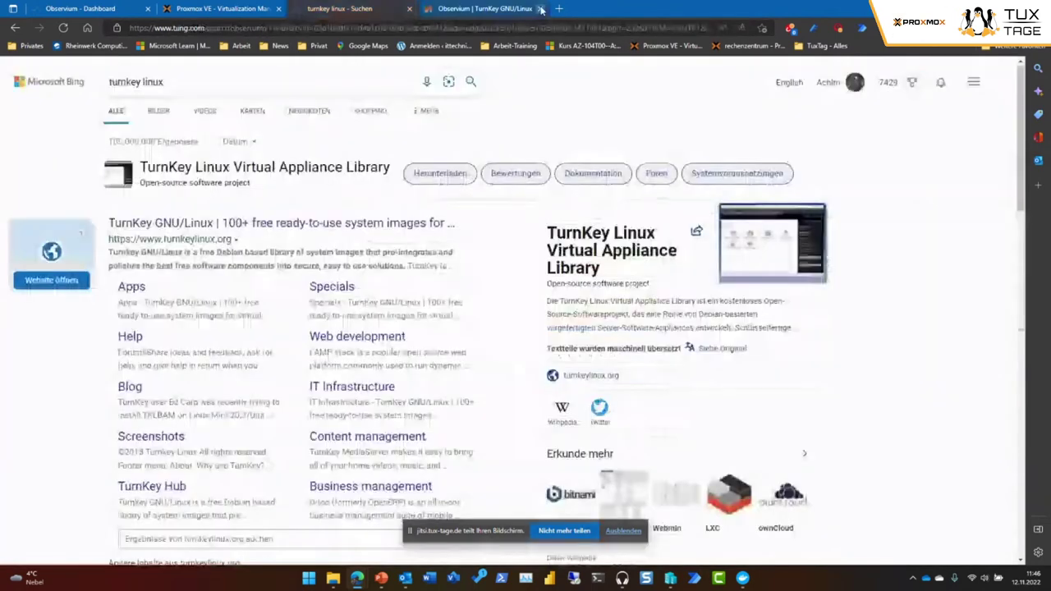
click(410, 9)
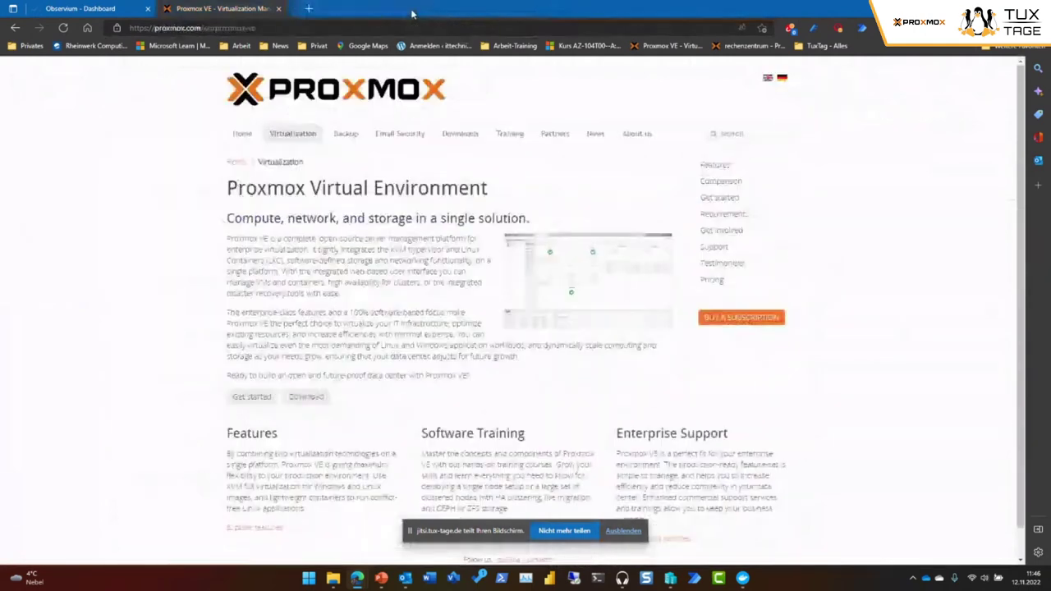
click(61, 9)
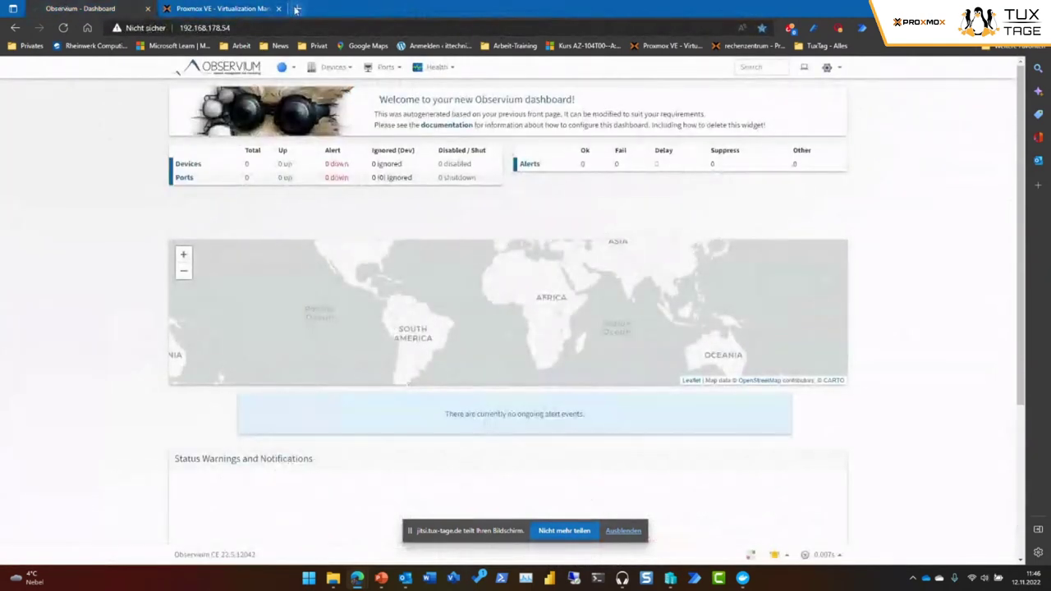
click(297, 9)
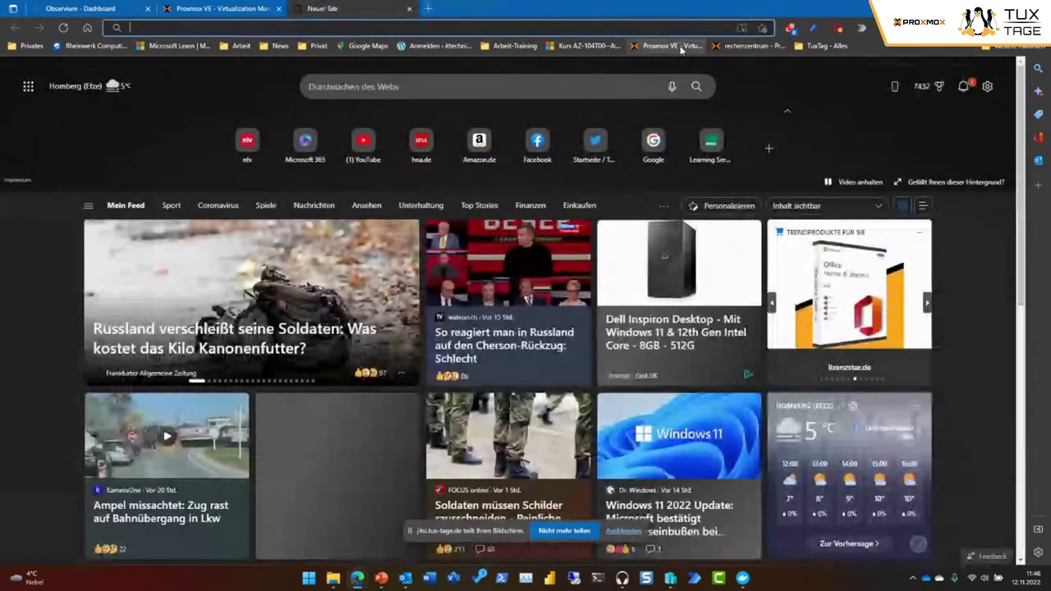
click(670, 46)
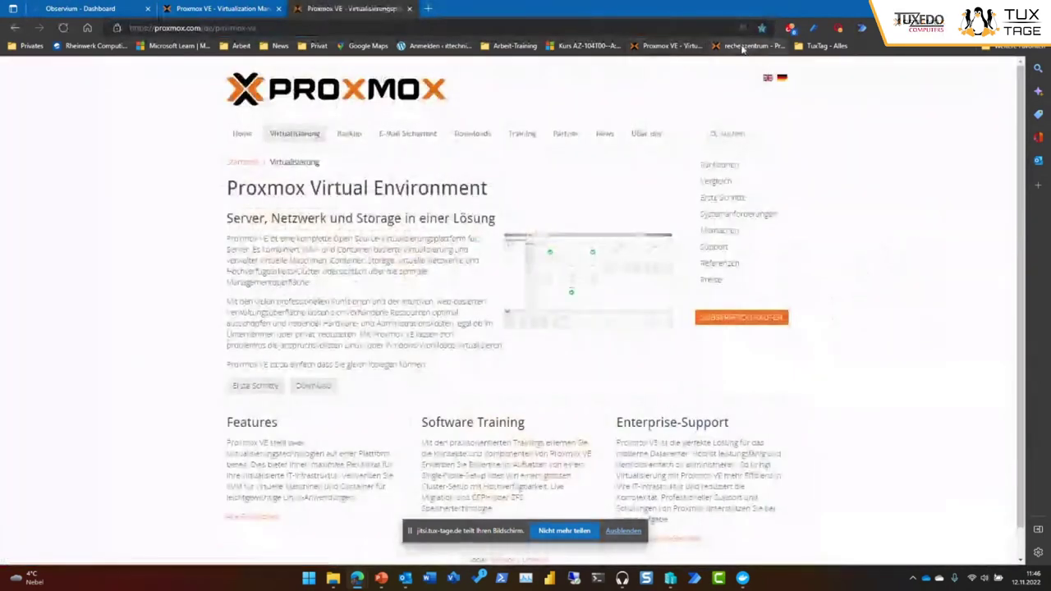
click(744, 47)
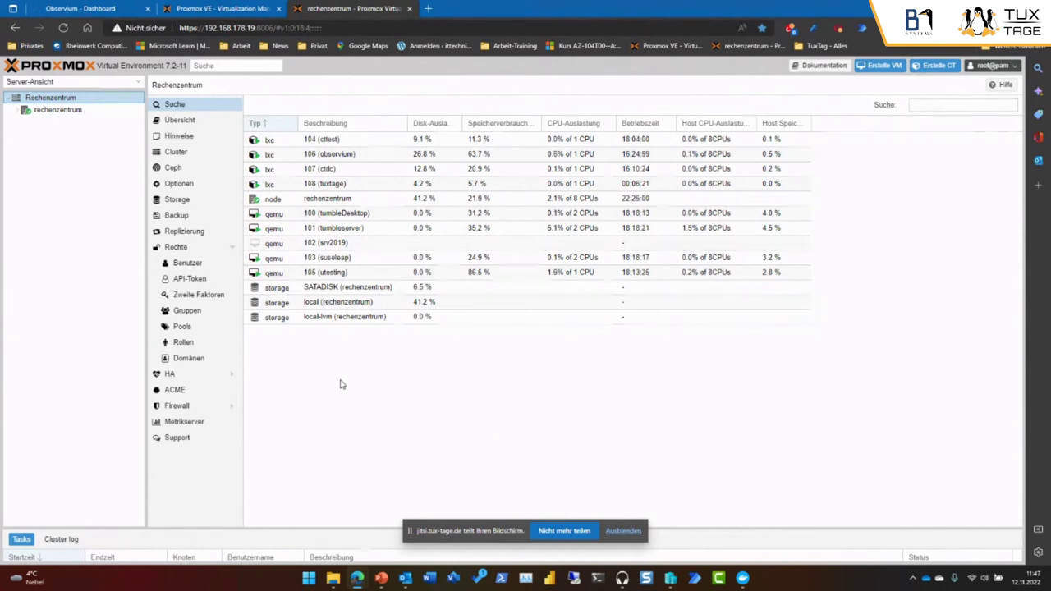
Show VM 102 (srv2019)'s hardware: 4 GiB memory, 4 cores and a 32G disk.
click(18, 111)
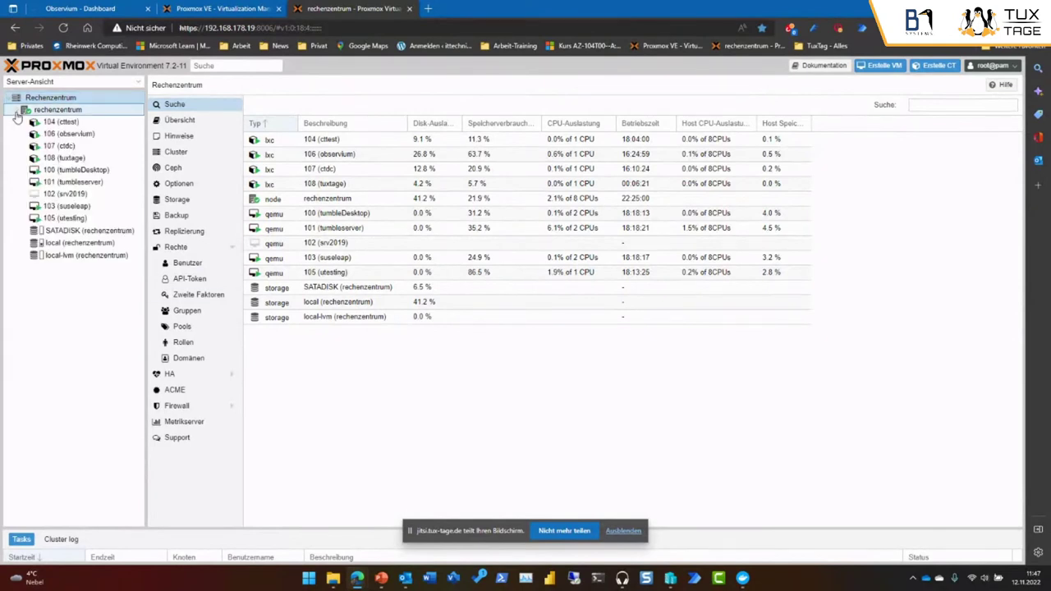
click(66, 194)
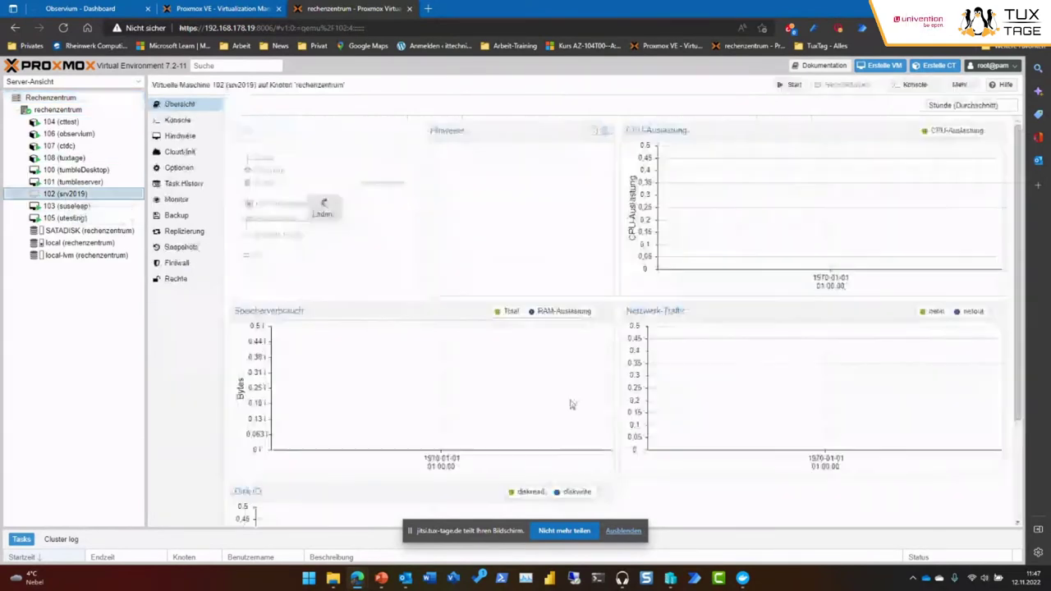
click(191, 136)
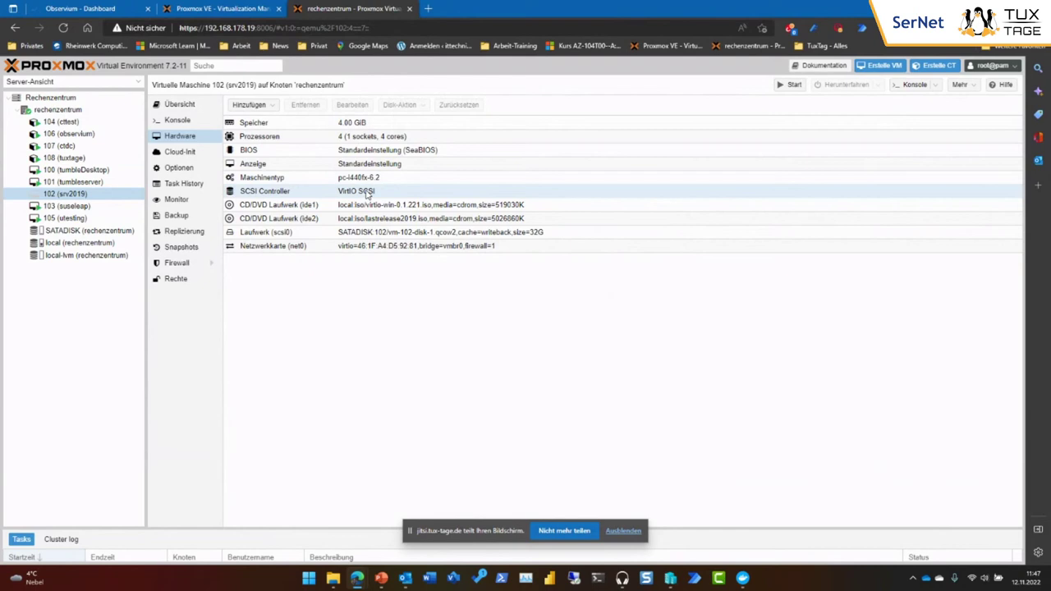
Start VM 102 (srv2019) from its console and continue past the SeaBIOS boot prompt.
click(170, 122)
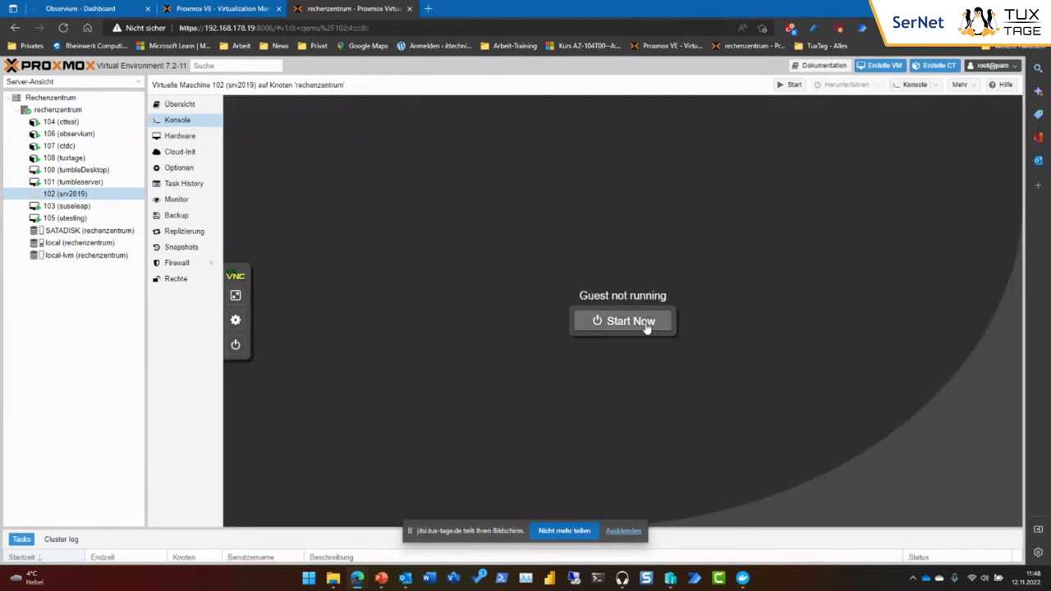
click(646, 327)
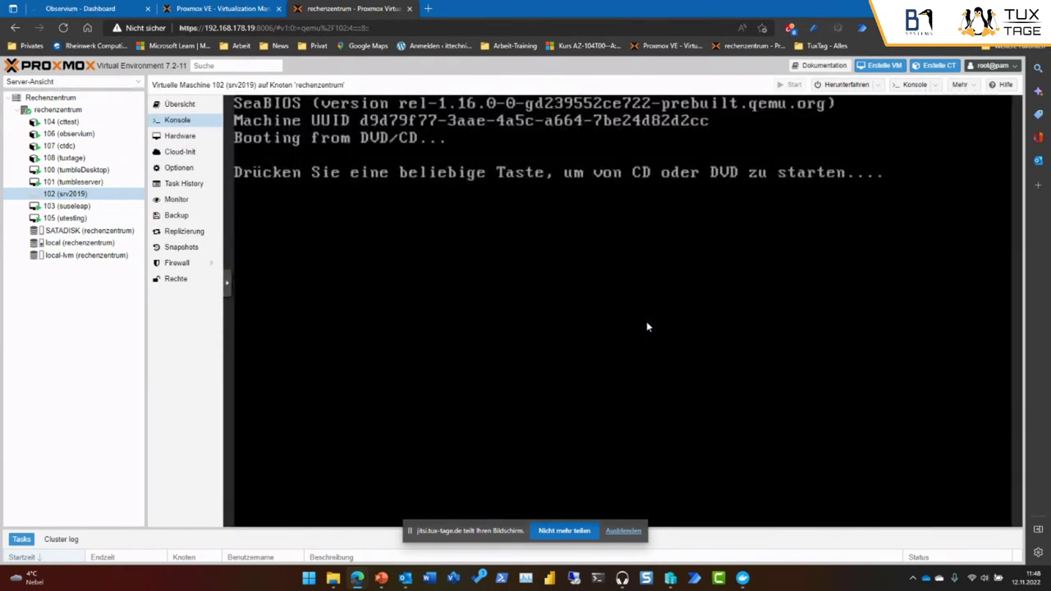
key(Return)
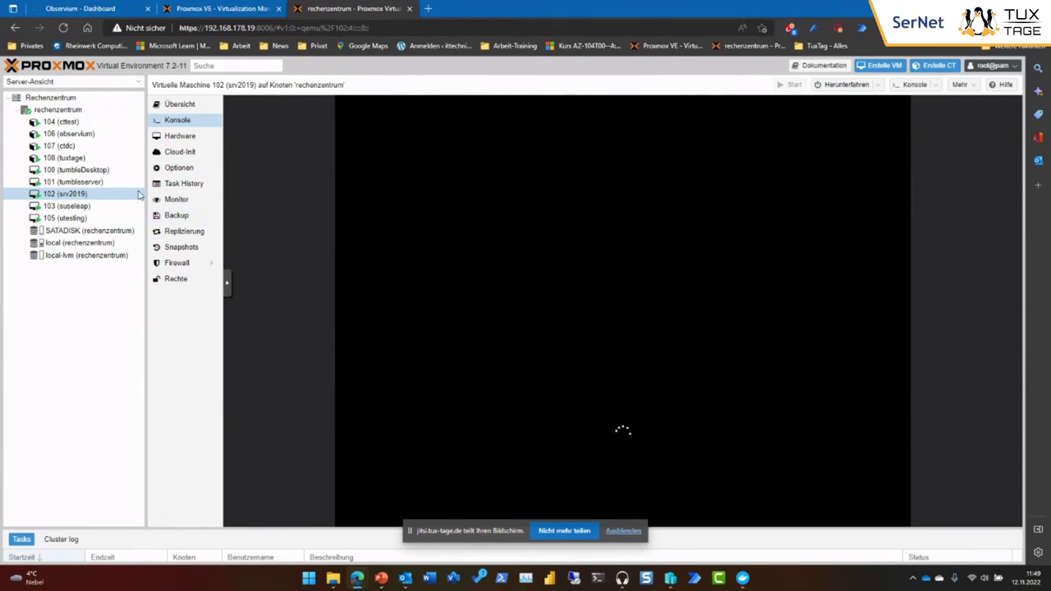
Wake the login screen in the tumbleserver (101) console, then return to the srv2019 (102) console.
click(82, 183)
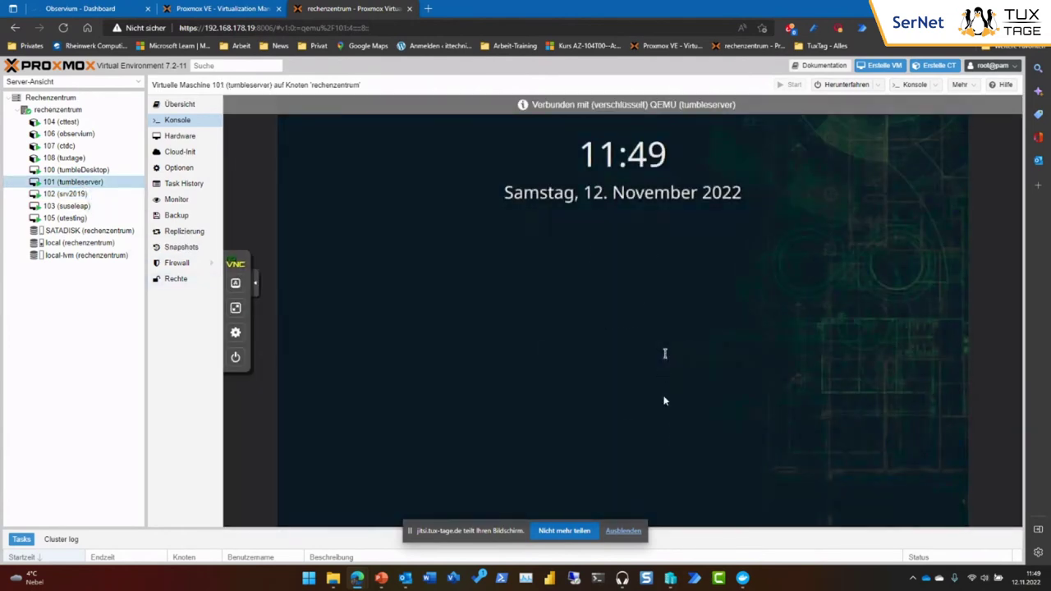
click(665, 400)
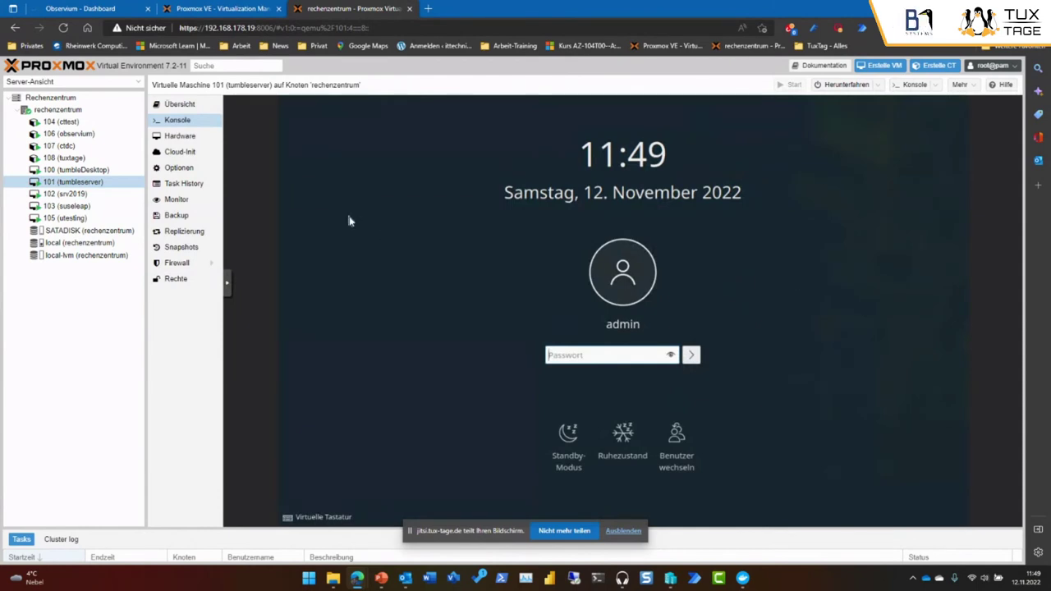
click(93, 198)
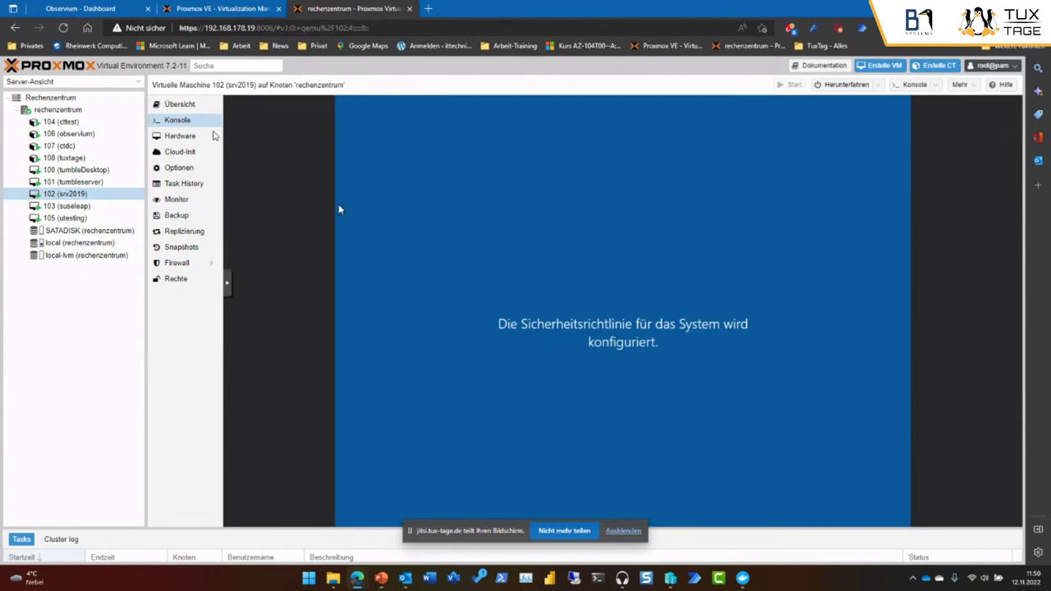
View the rechenzentrum node's Übersicht usage graphs, then go back to the srv2019 console.
click(64, 110)
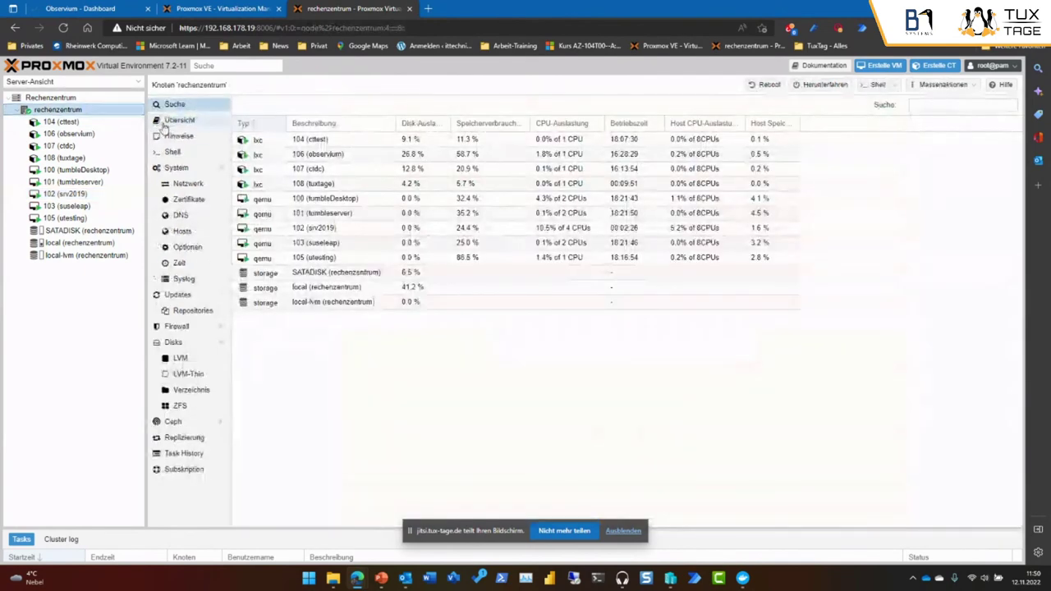
click(174, 121)
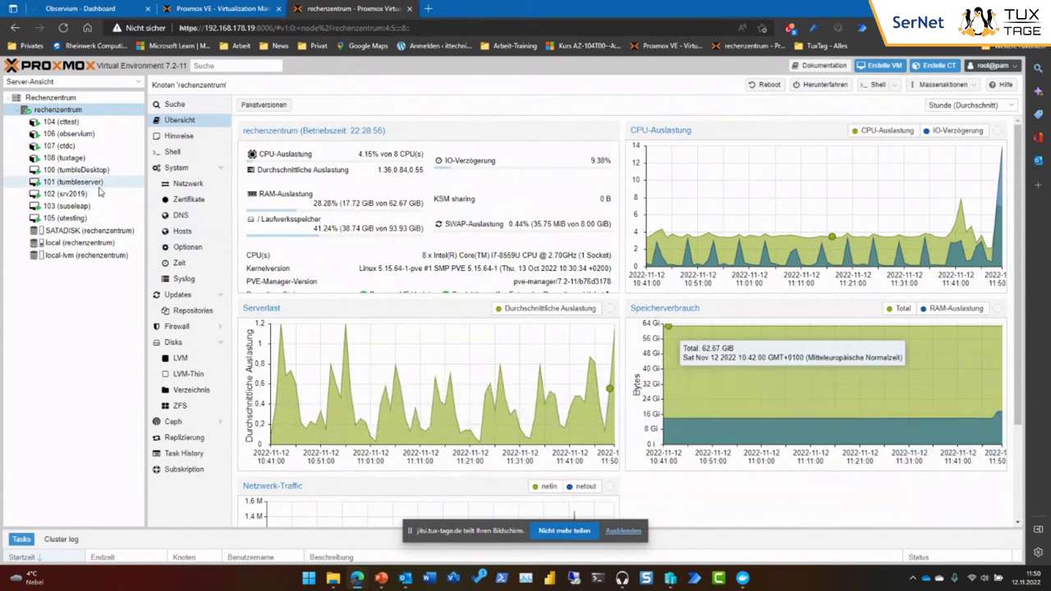
click(66, 193)
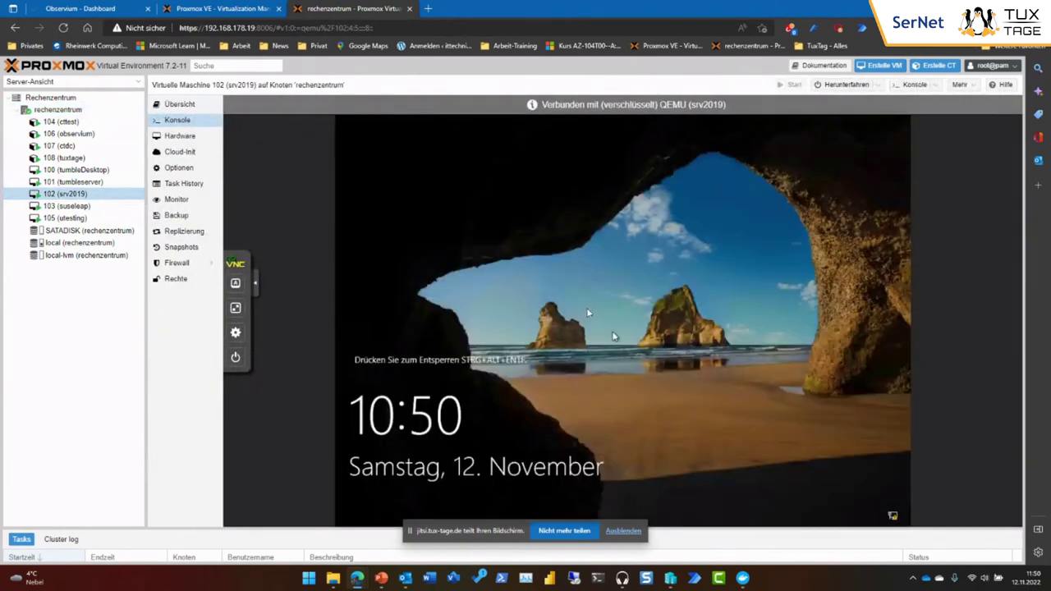
Sign in to srv2019's Windows console with the administrator password.
click(255, 283)
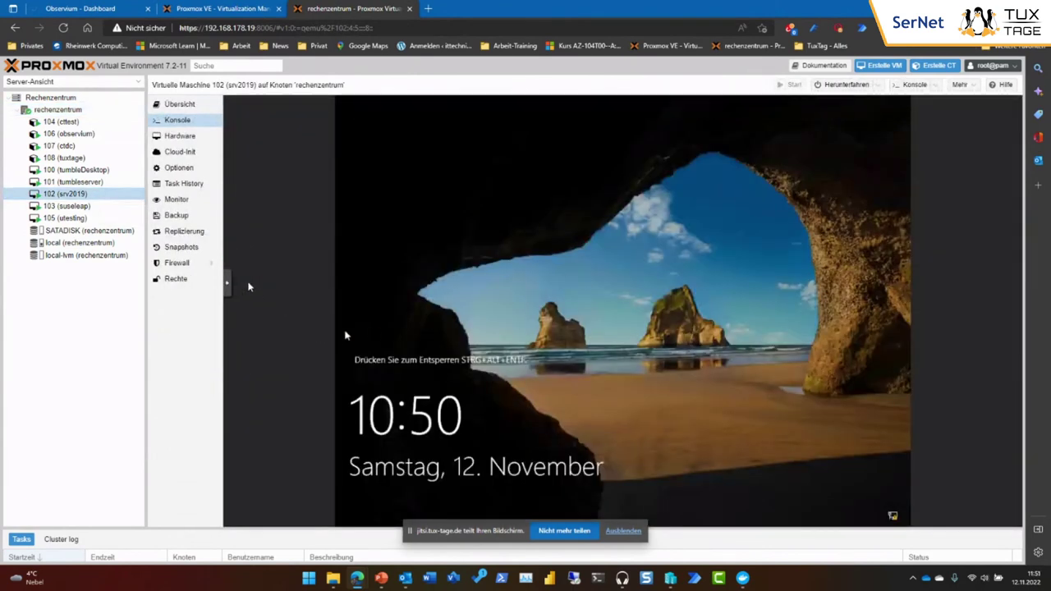
click(230, 288)
click(236, 283)
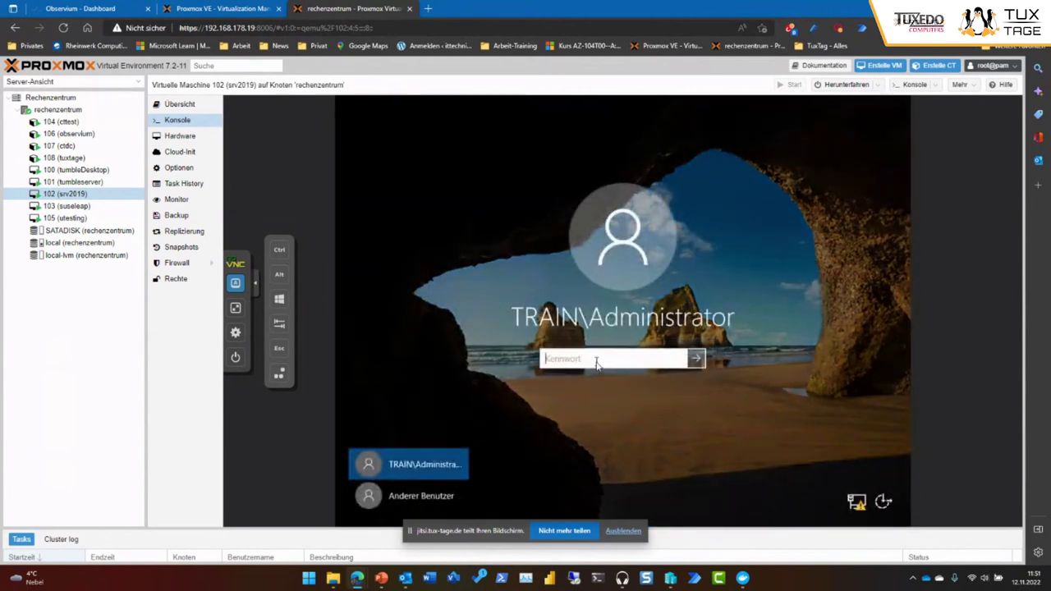
text(*****)
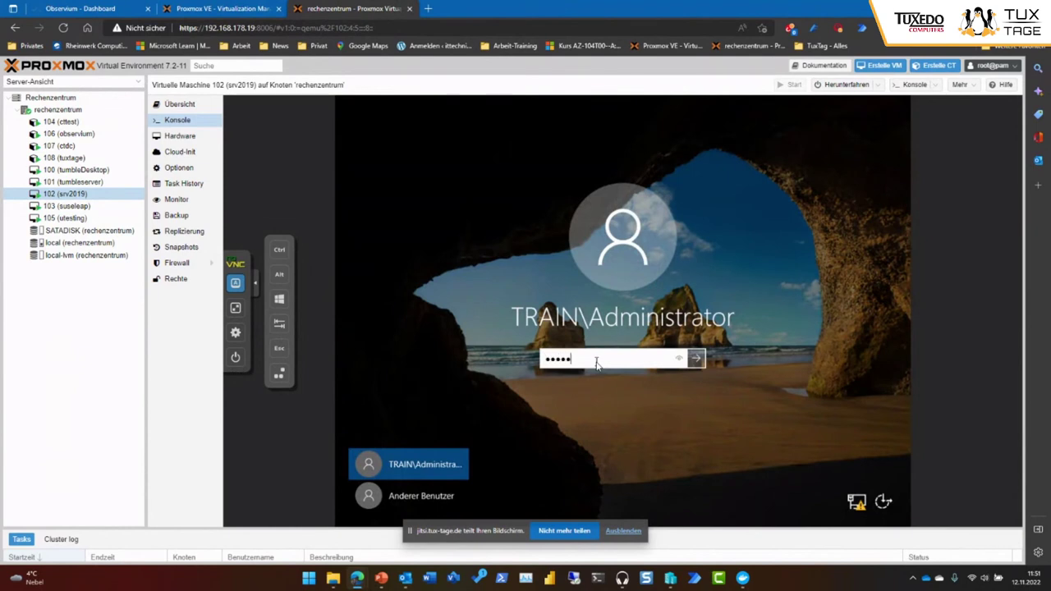
text(*****)
key(Return)
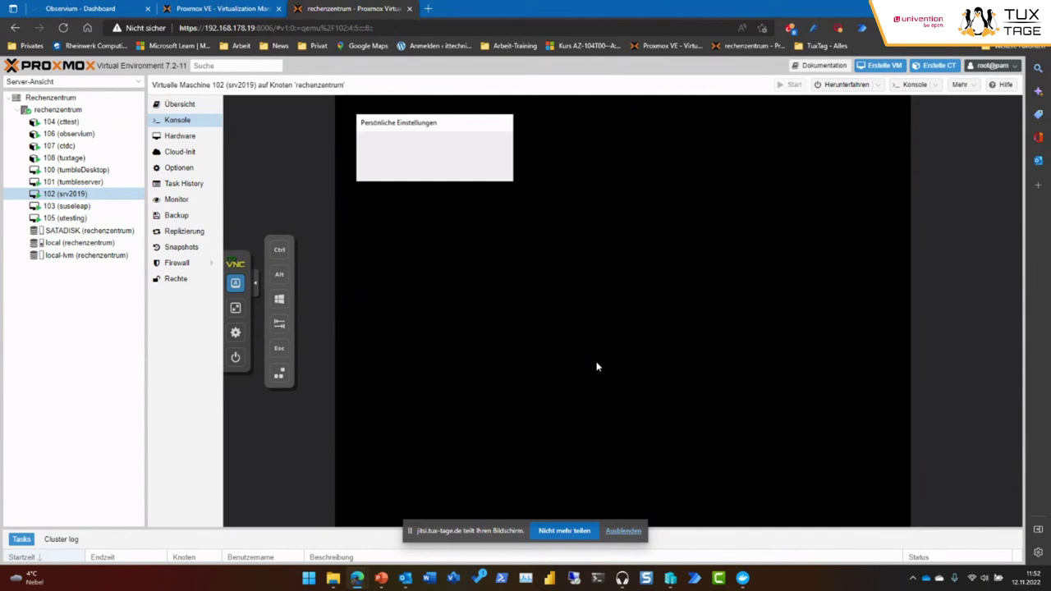
Enter the user name at the Ubuntu login prompt in the utesting (105) console.
click(92, 221)
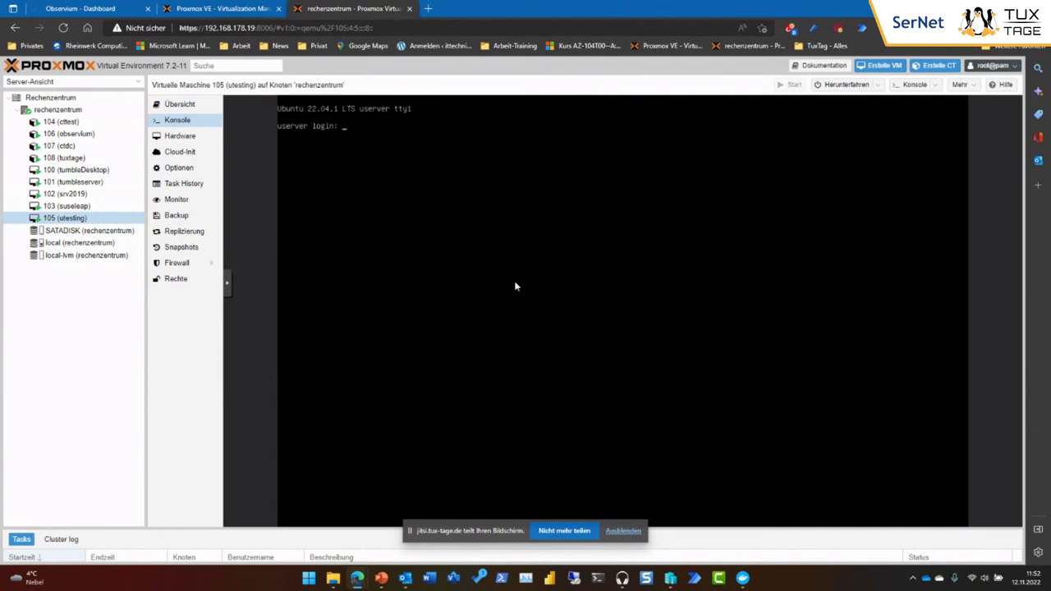
text(akim)
key(Return)
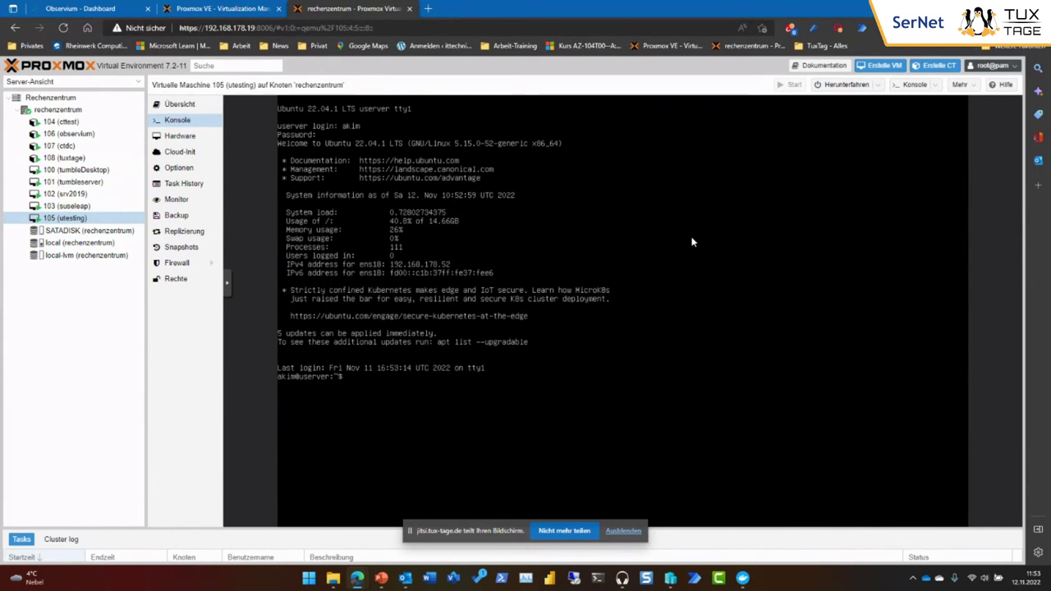
Run 'sudo apt-get update' on utesting, then switch to the srv2019 console.
text(sudo apt-get update)
key(Return)
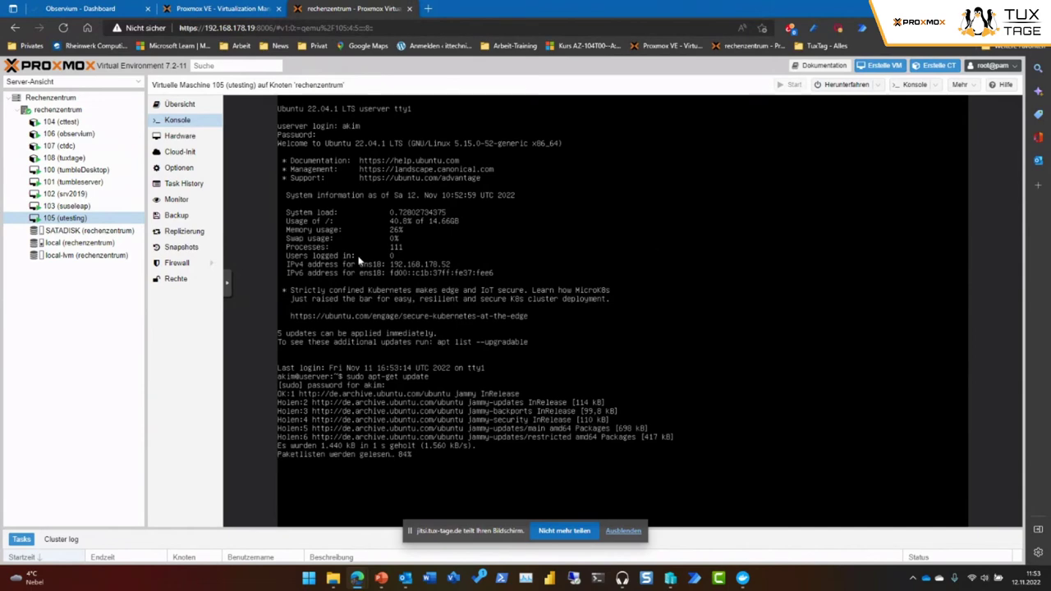
click(69, 194)
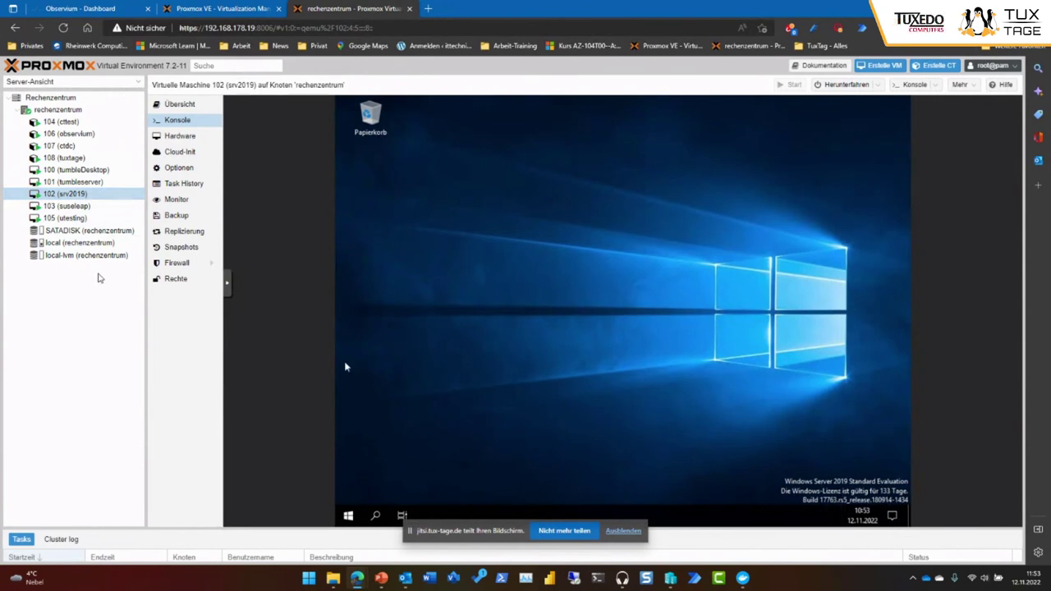
Run 'sudo apt-get upgrade' on utesting by editing the recalled command, then return to srv2019.
click(82, 218)
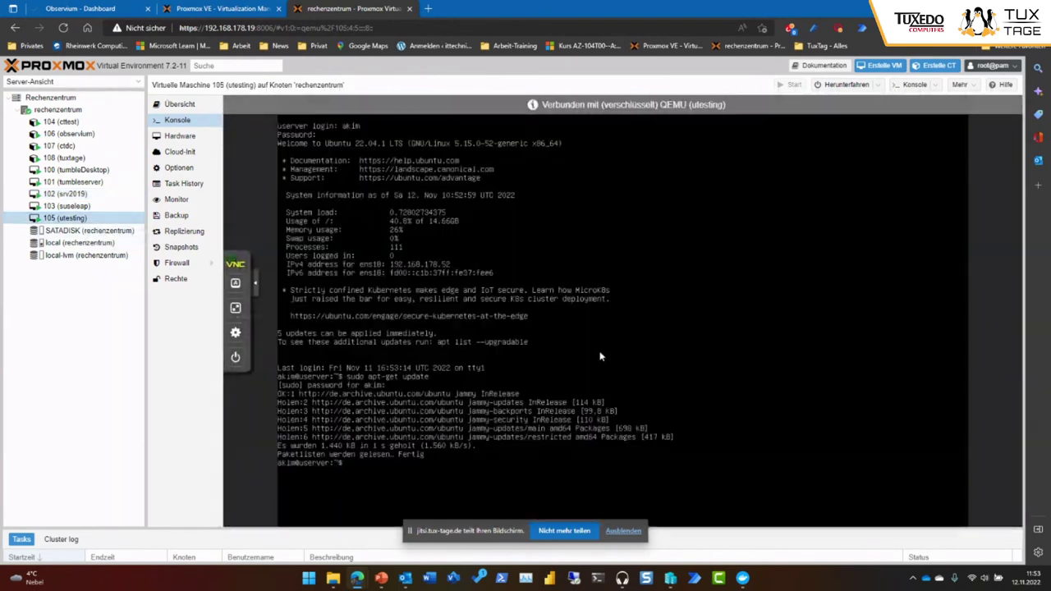
key(Up)
key(BackSpace)
key(BackSpace)
key(BackSpace)
key(BackSpace)
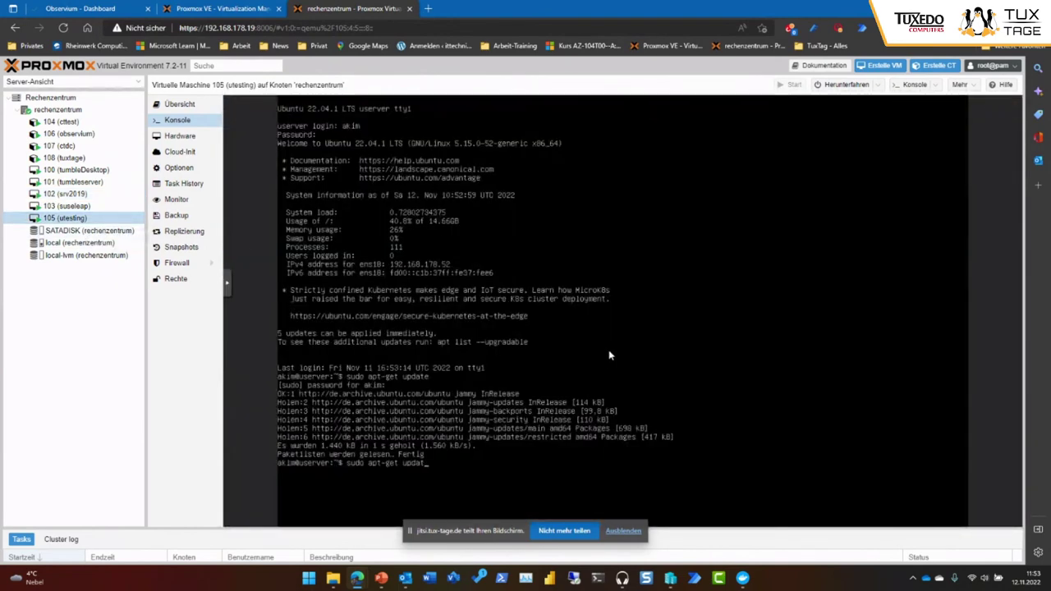
text(grade)
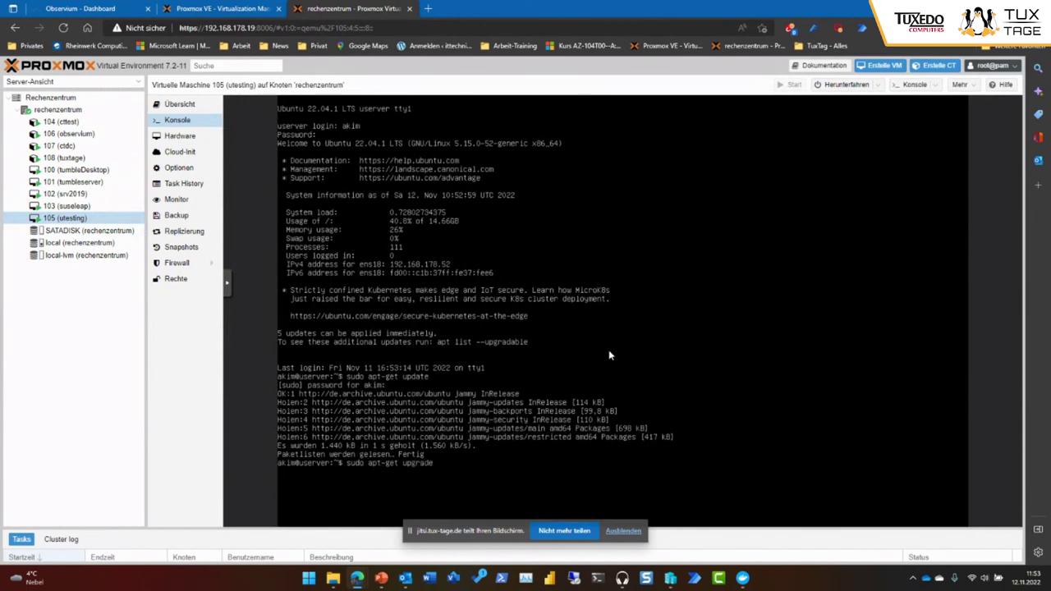
key(Return)
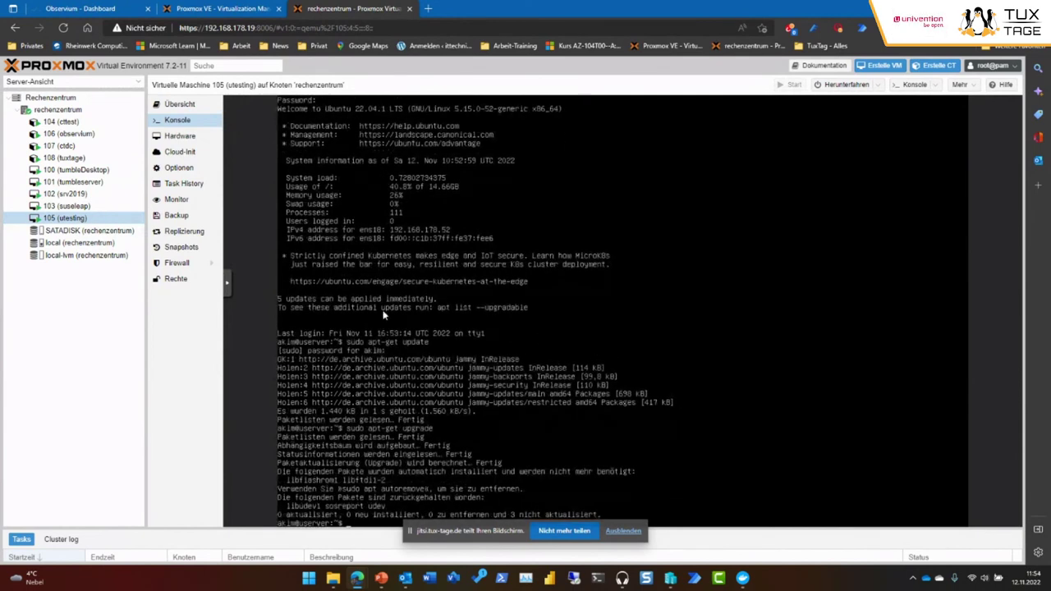
click(59, 194)
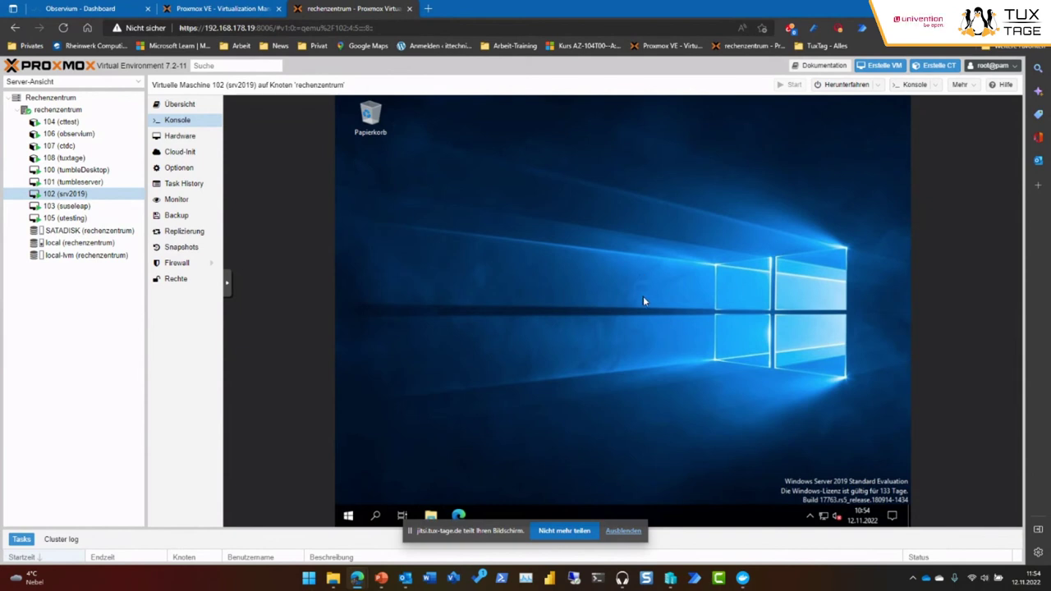
Open and close File Explorer in srv2019, then bring up the taskbar context menu.
key(super+e)
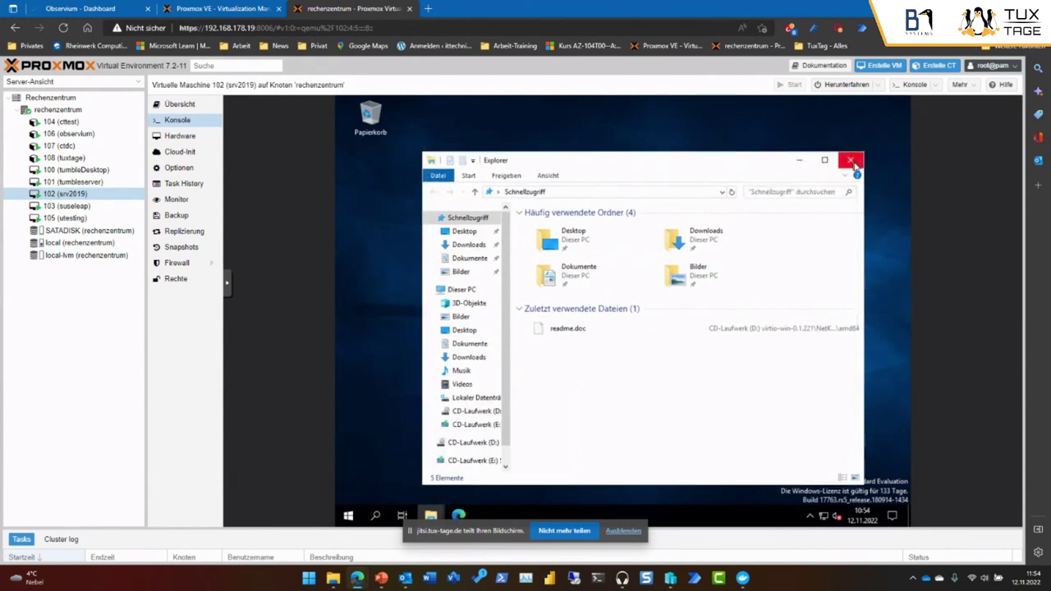
click(851, 161)
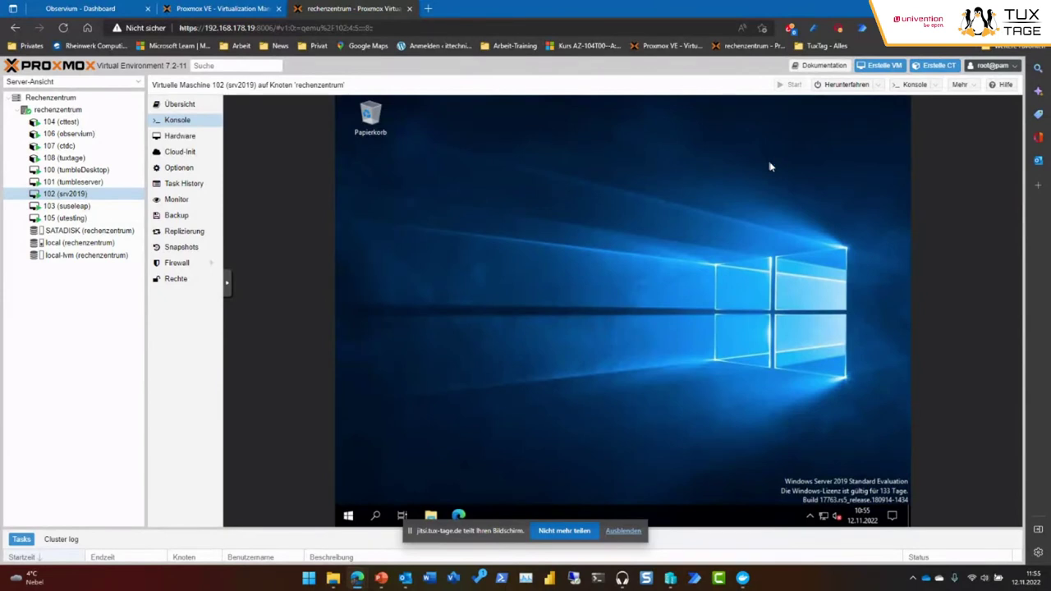
right_click(675, 517)
Launch Task Manager from the taskbar menu and show its Leistung (performance) tab.
click(702, 459)
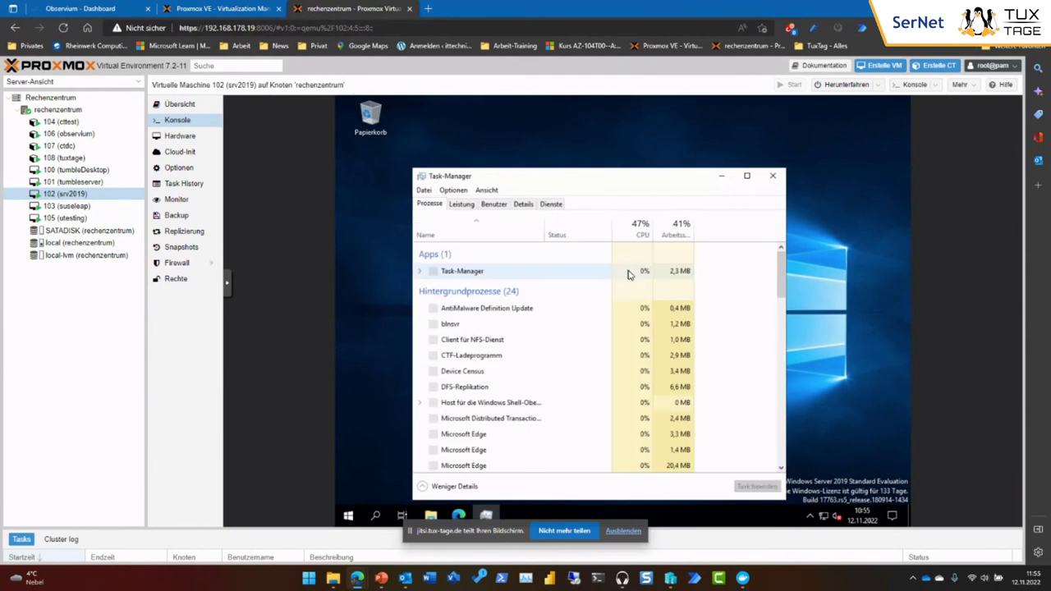
click(461, 204)
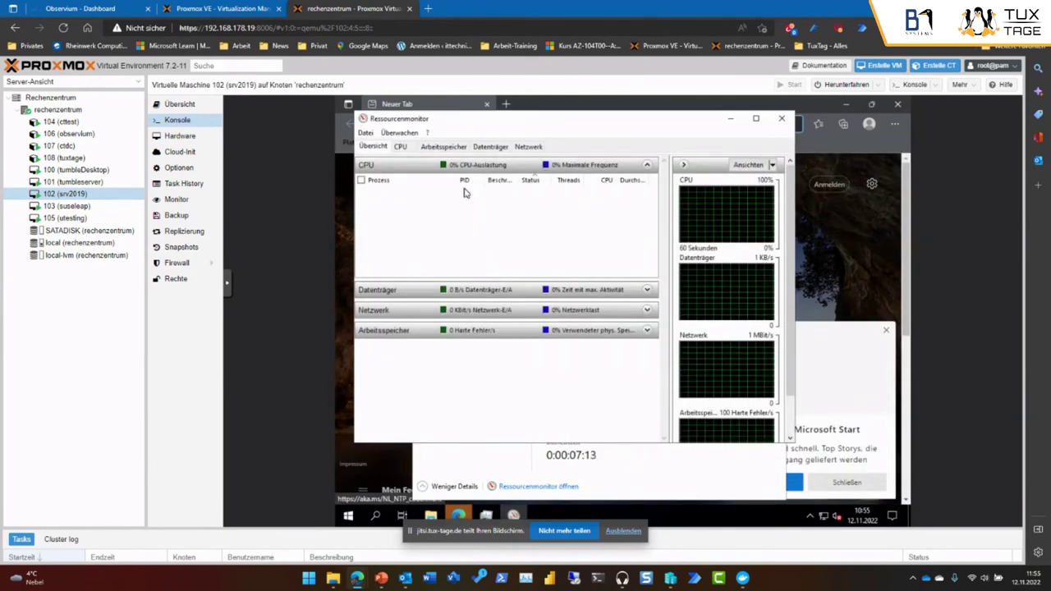
Check the Datenträger disk activity, then close Resource Monitor, Task Manager and Edge.
click(488, 148)
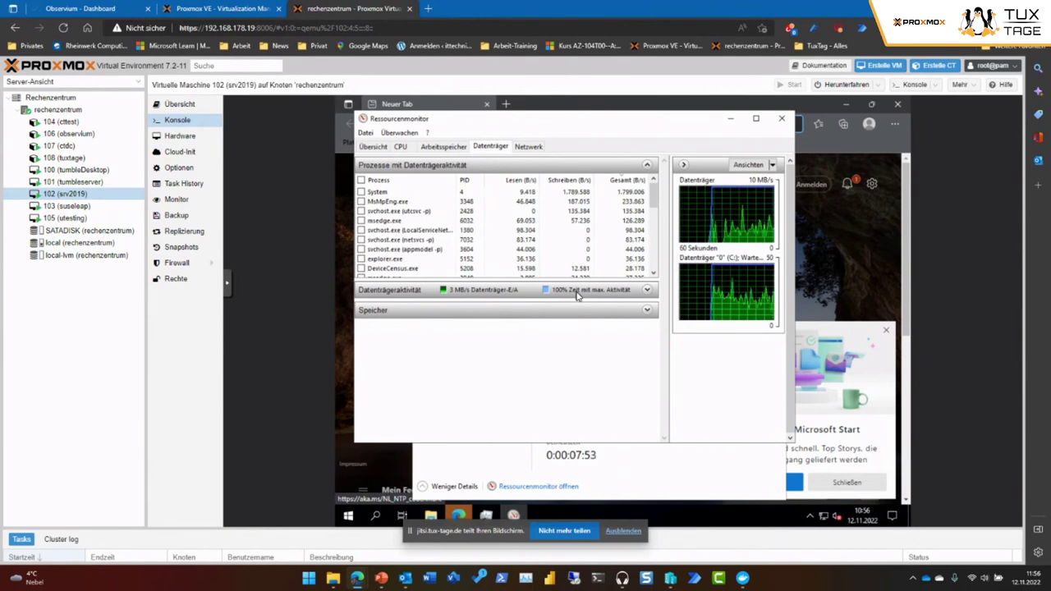
click(781, 118)
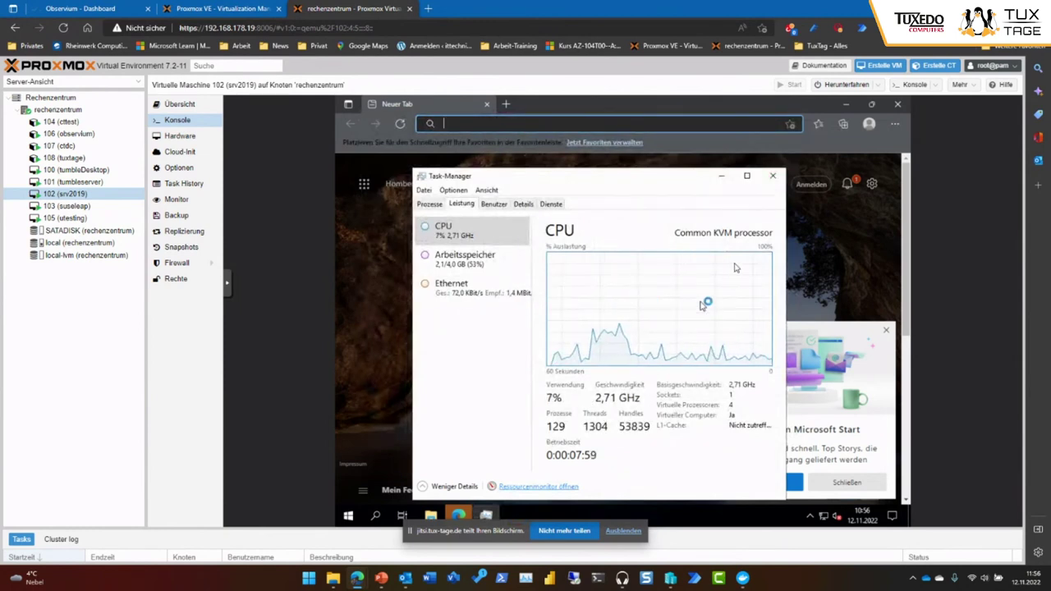
click(772, 176)
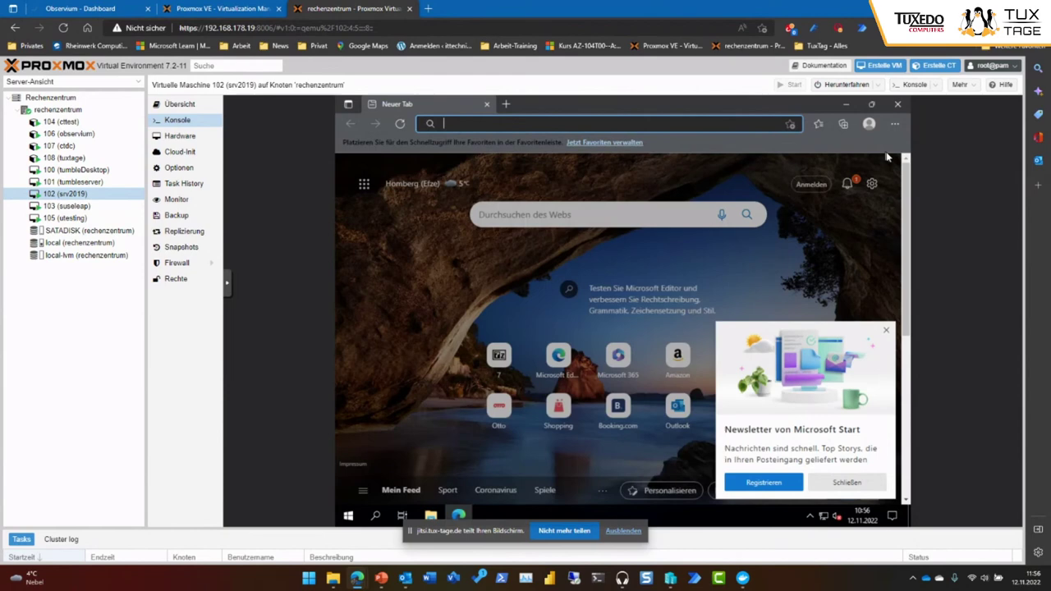
click(898, 104)
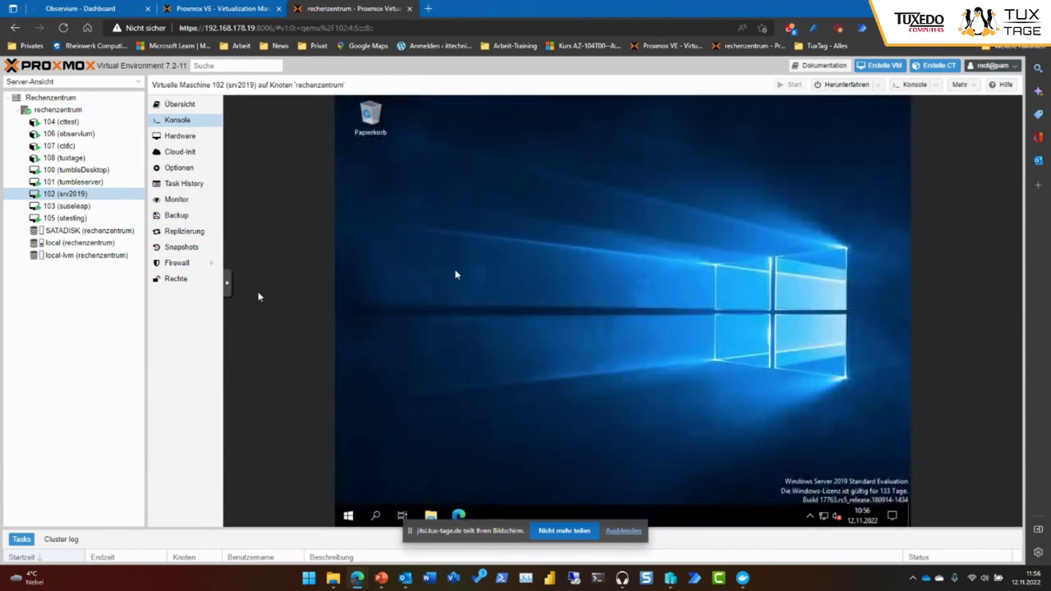
View the rechenzentrum node's summary and its empty ZFS pool list, then bring Hyper-V Manager forward.
click(75, 113)
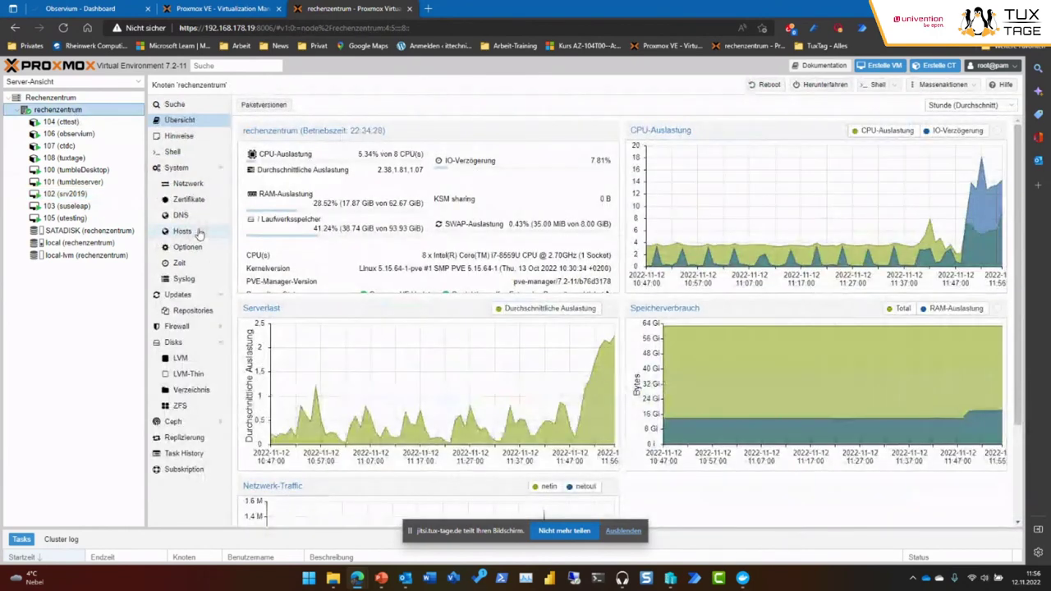
click(192, 408)
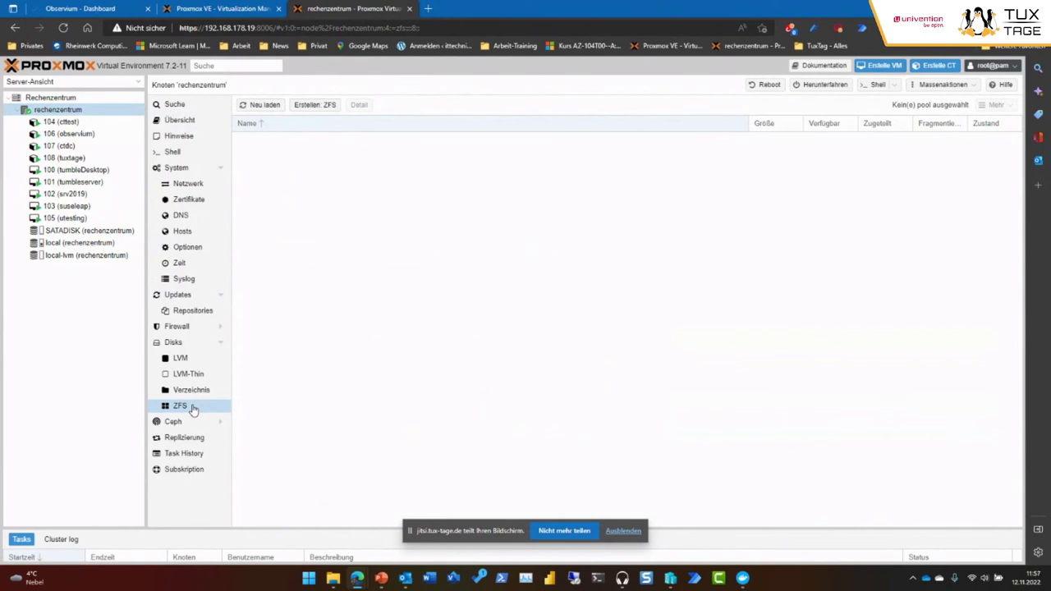
click(671, 579)
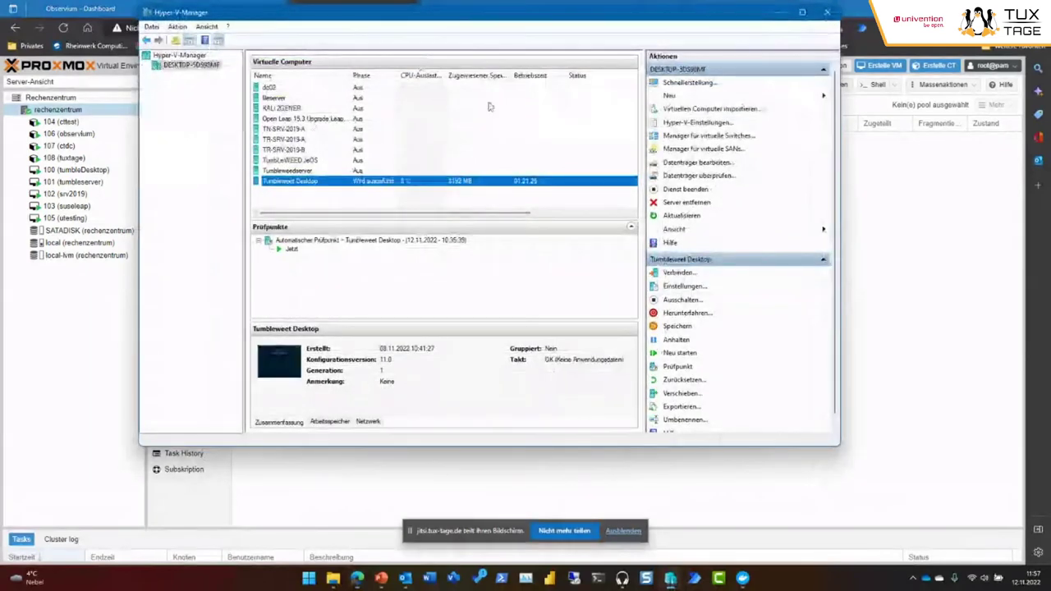
Minimize Hyper-V Manager to reveal Proxmox's ZFS page for rechenzentrum again.
click(777, 12)
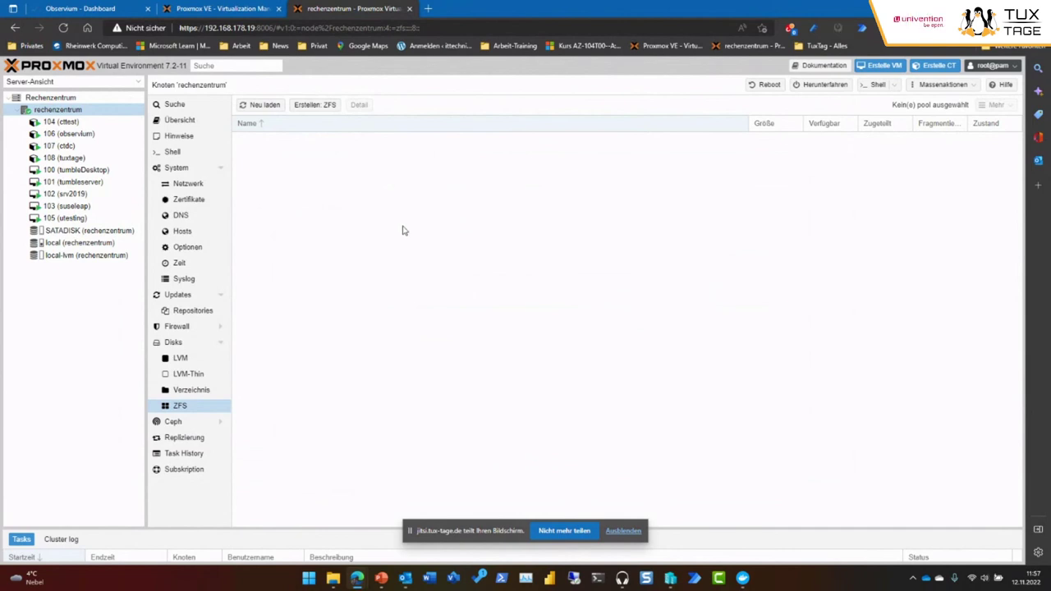
On proxmox.com, browse the Partners page and the Proxmox Virtual Environment product page.
click(223, 10)
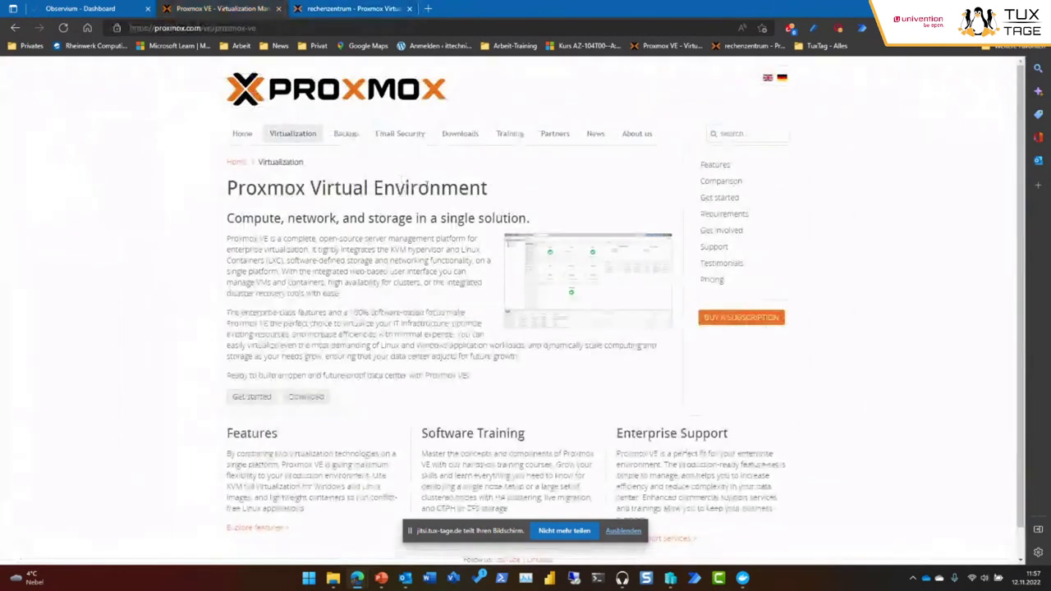
click(564, 140)
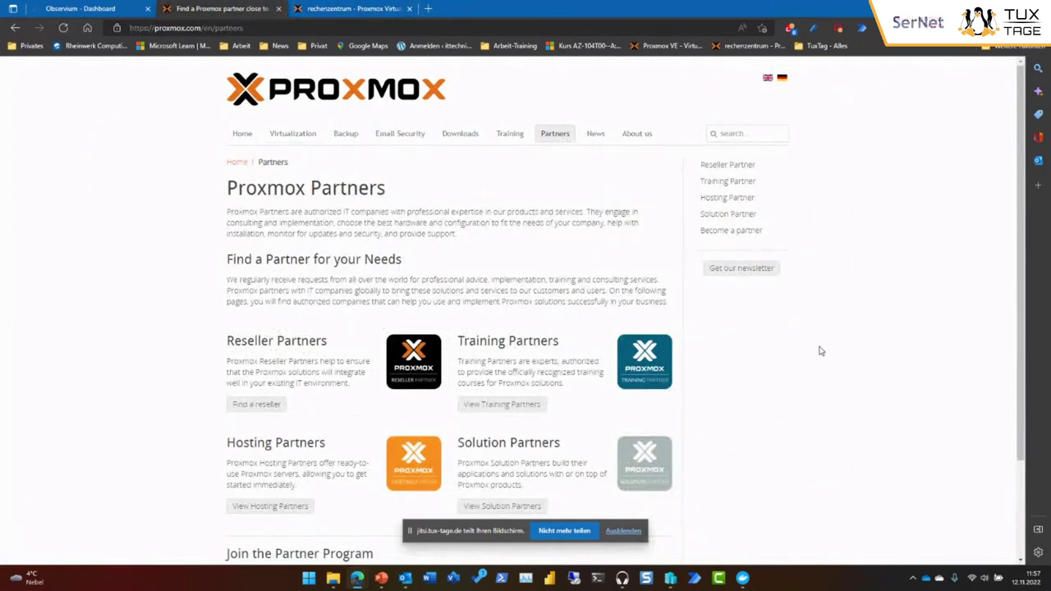
scroll(762, 350, down, 2)
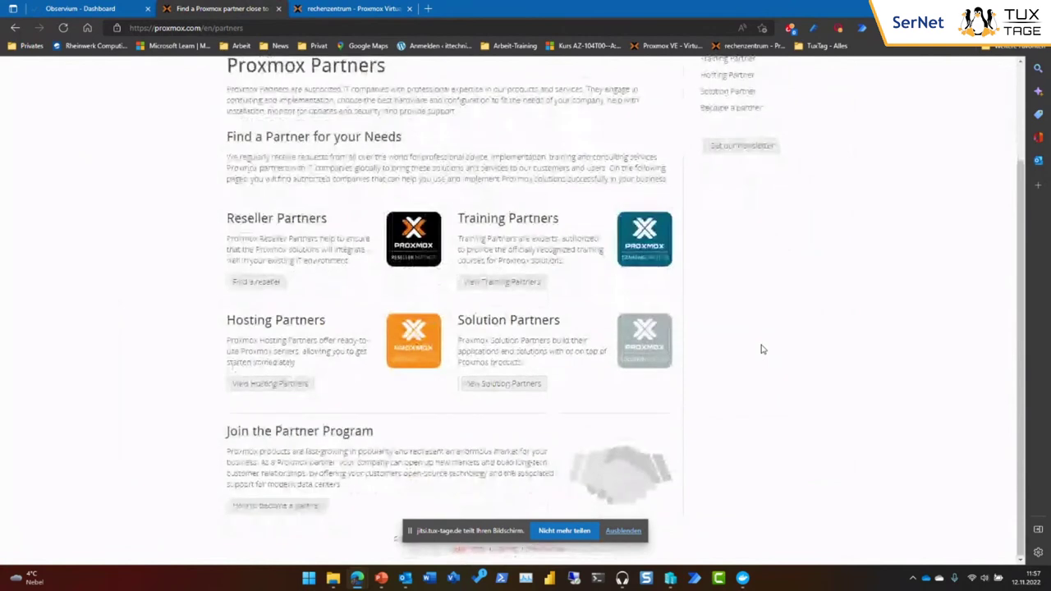
scroll(762, 350, up, 2)
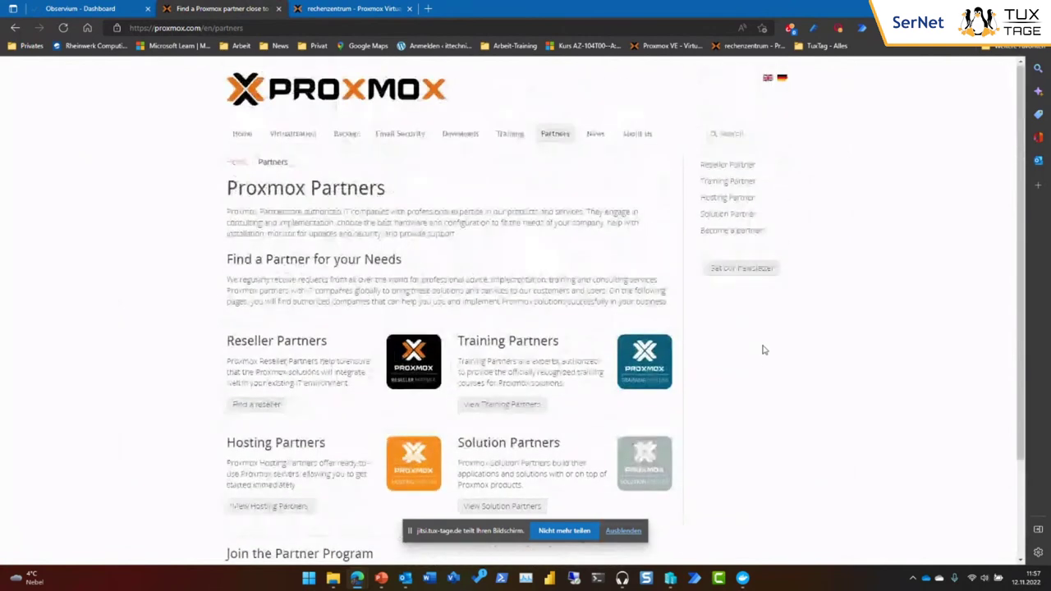
click(296, 144)
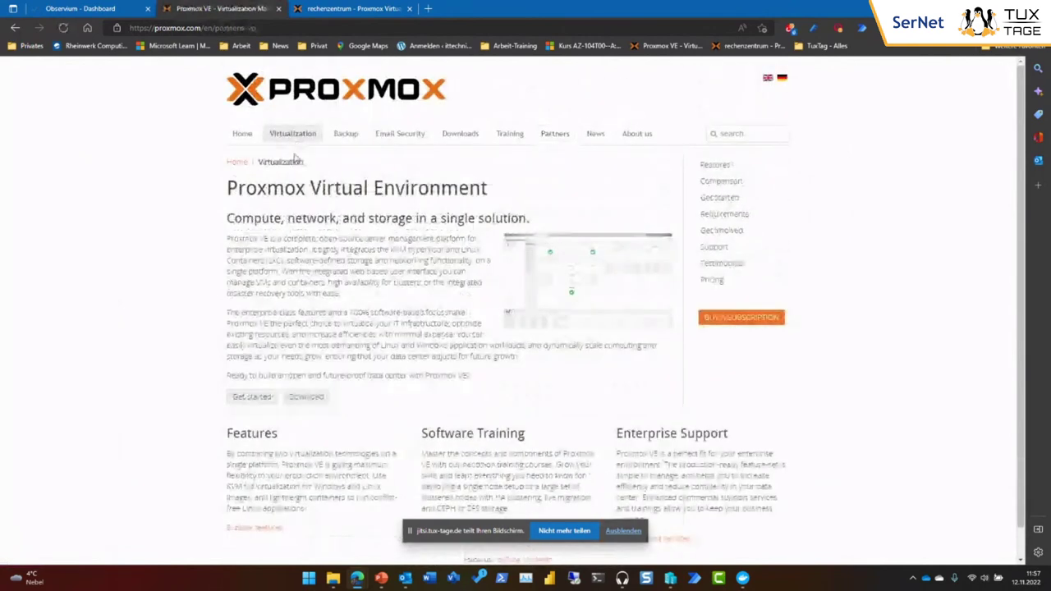
scroll(824, 418, down, 1)
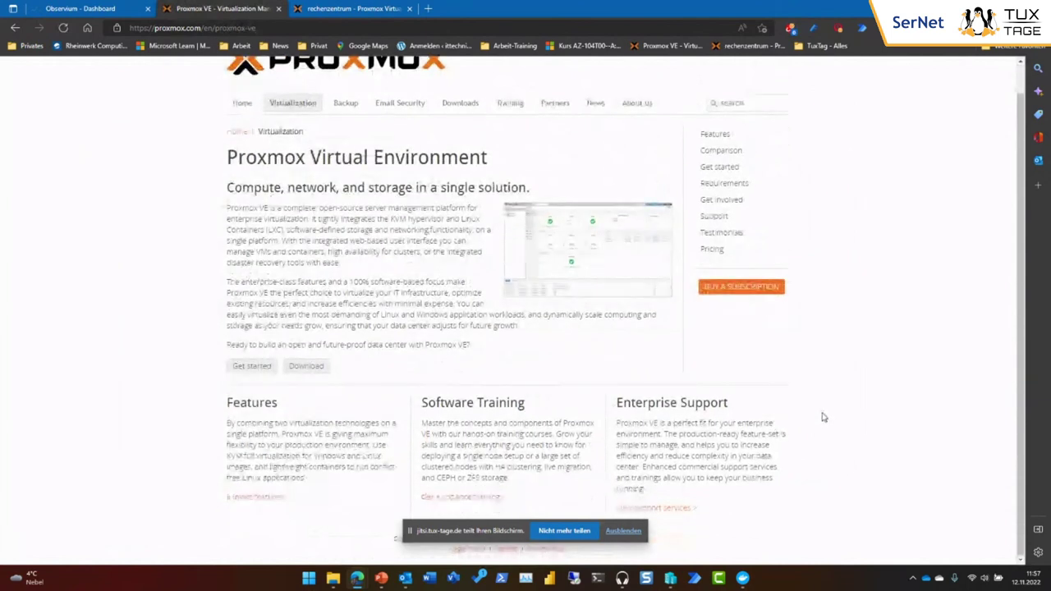
scroll(824, 418, up, 1)
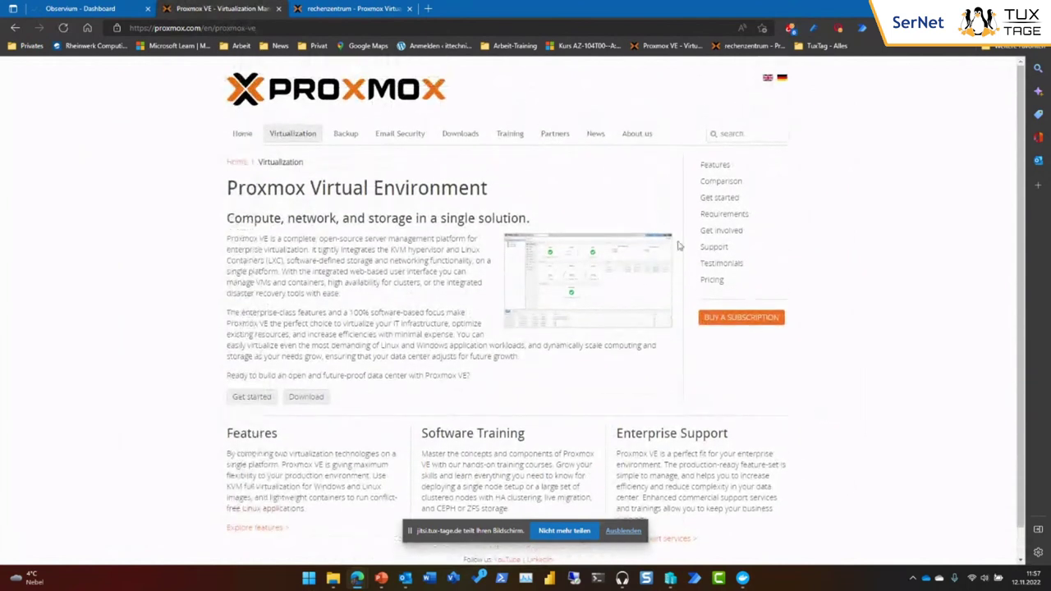
Look over the Newsletters page and the home page, then close the proxmox.com tab.
click(594, 135)
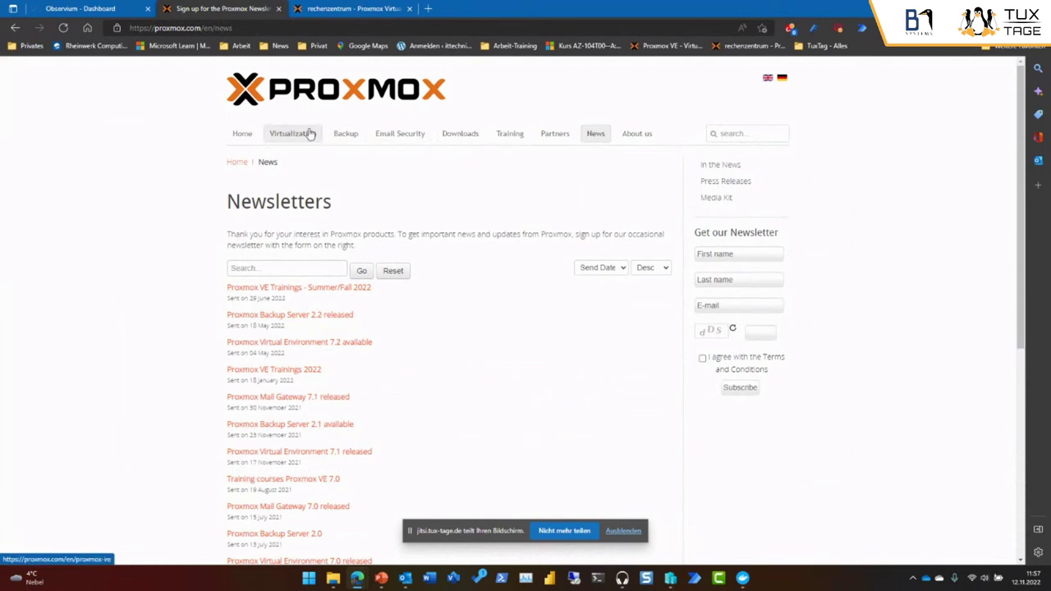
click(247, 138)
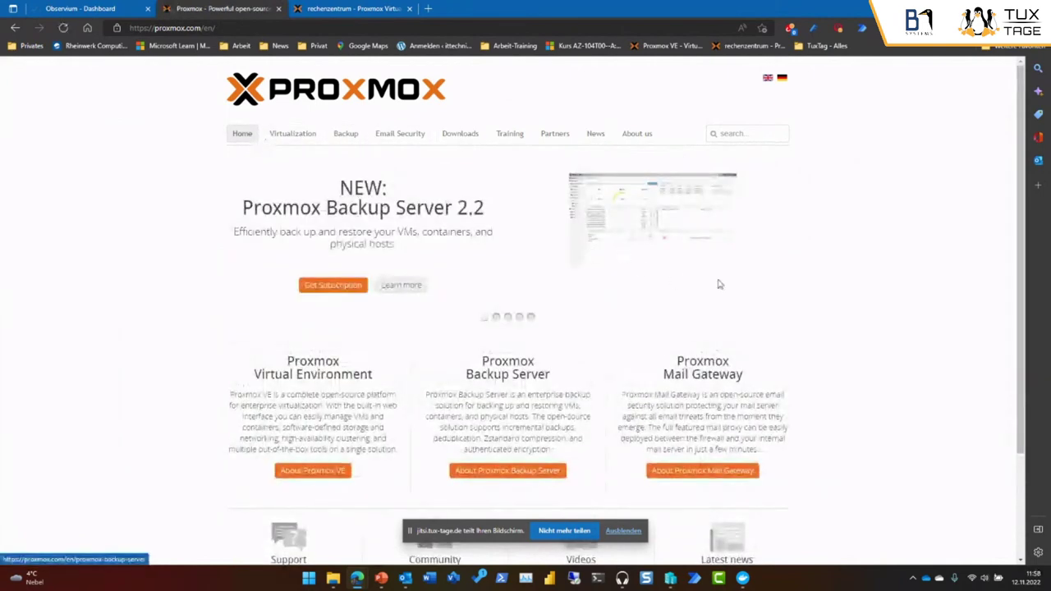
scroll(847, 317, down, 2)
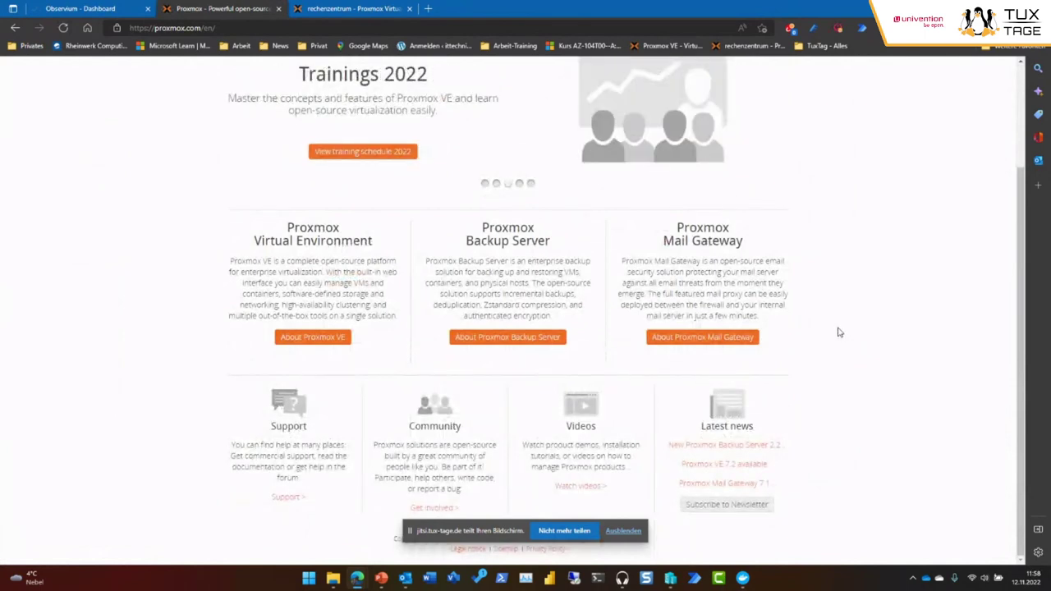
scroll(839, 332, up, 2)
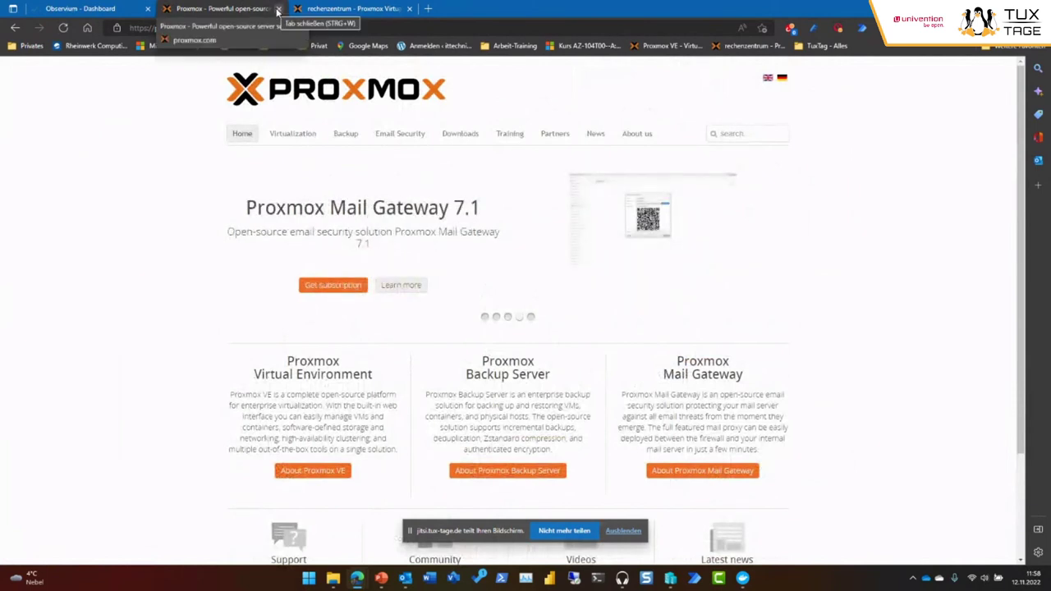
click(278, 9)
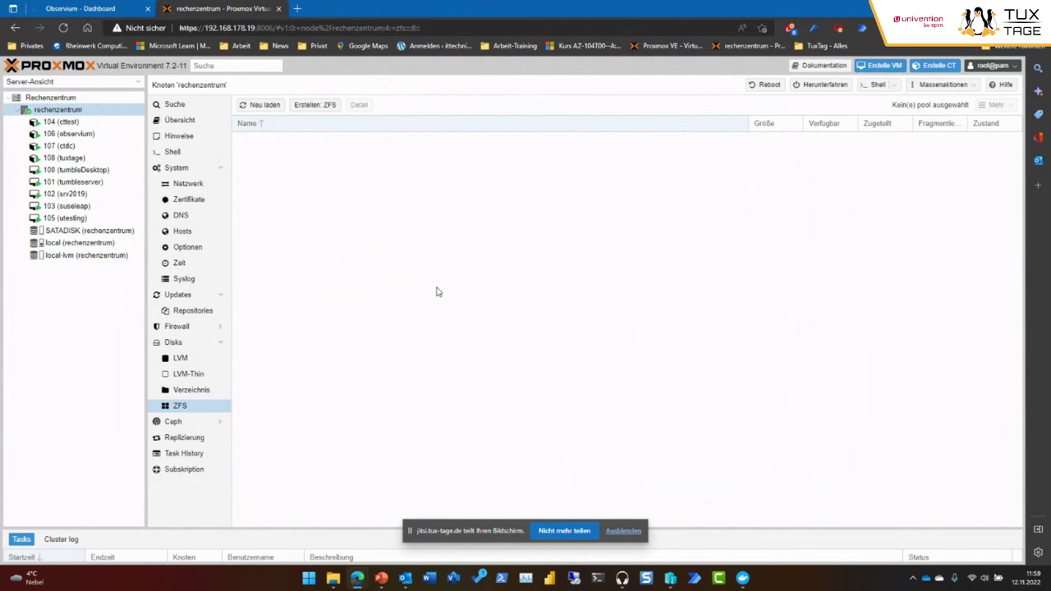
Show rechenzentrum's network interfaces eno1, vmbr0 (192.168.178.19/24) and wlp0s20f3 under System > Netzwerk.
click(181, 185)
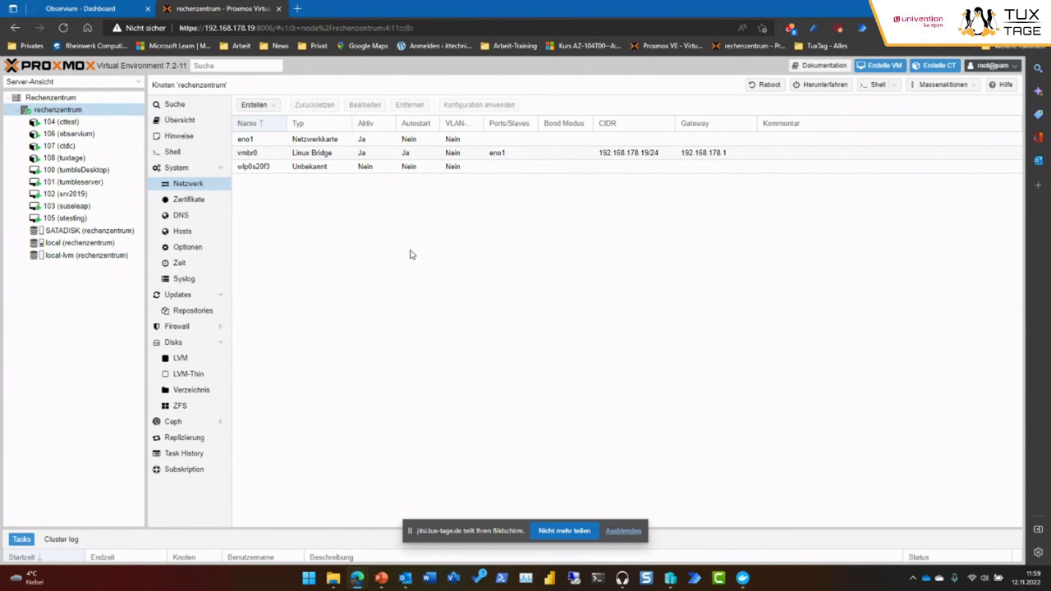
Stop sharing the screen and nudge the 'Proxmox als Linux Virtualisierer' PowerPoint window slightly right and down.
click(563, 531)
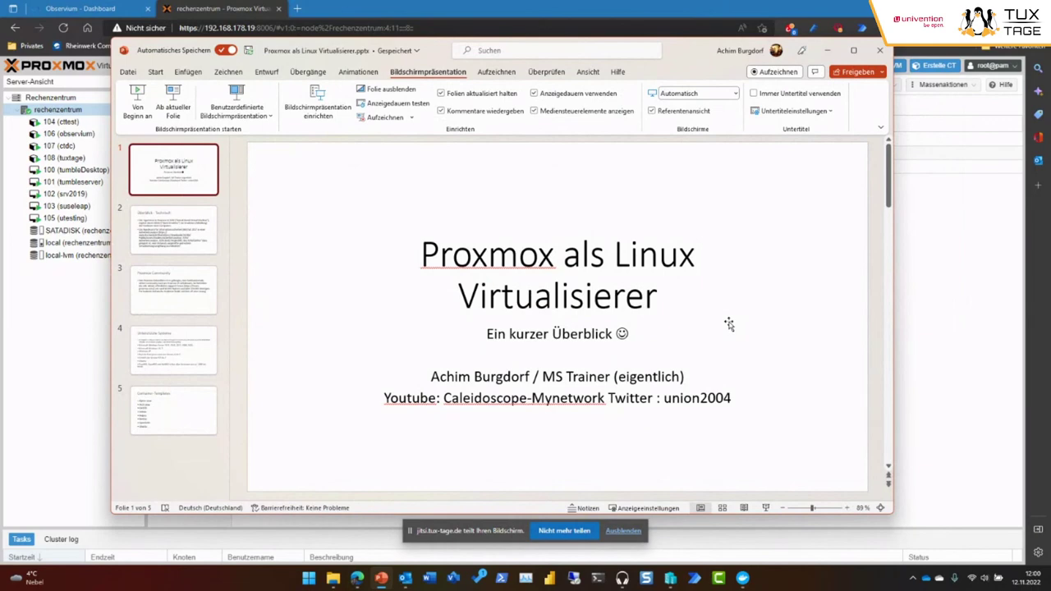
drag(680, 56, 713, 77)
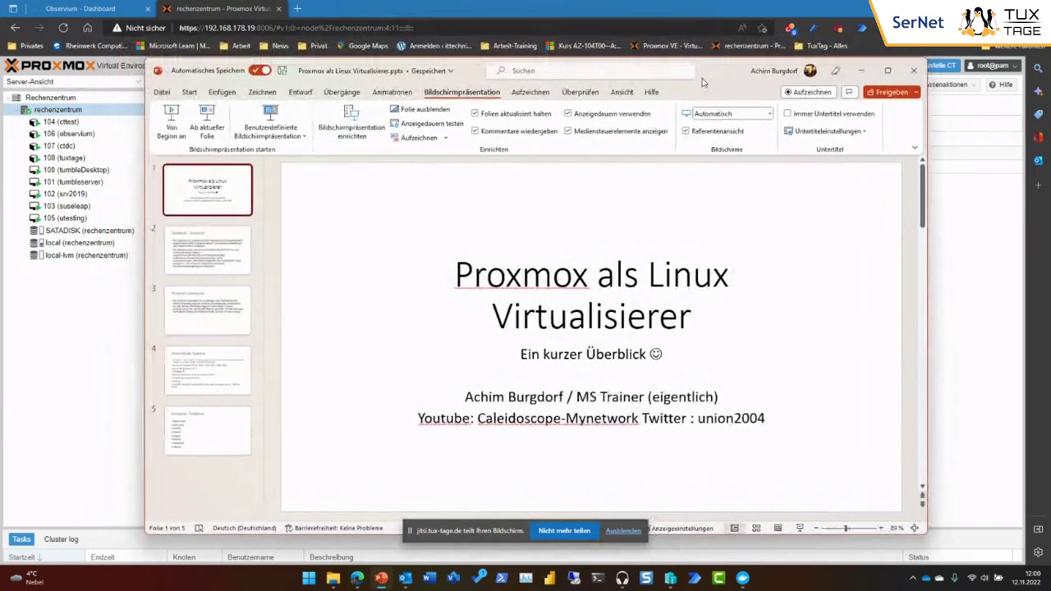